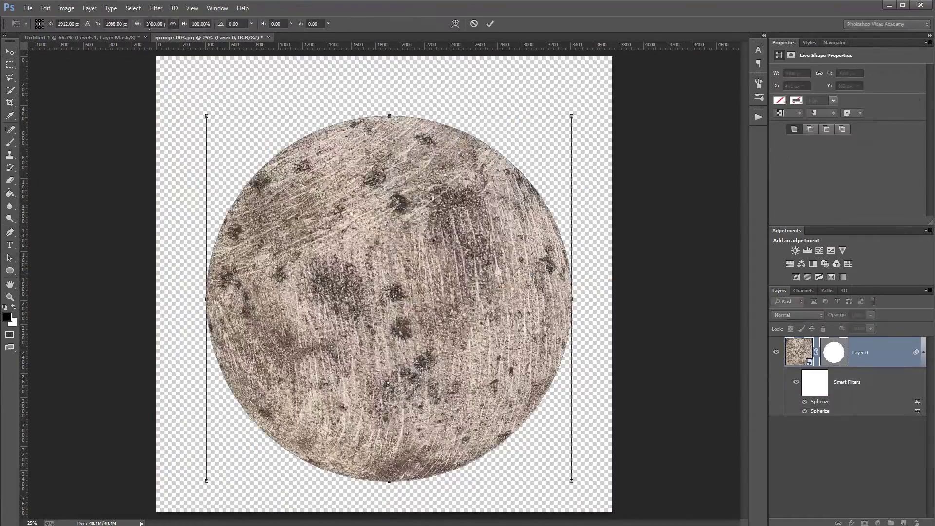
Step: Create a new 1920×1280 document and fill its canvas with black
right_click(876, 347)
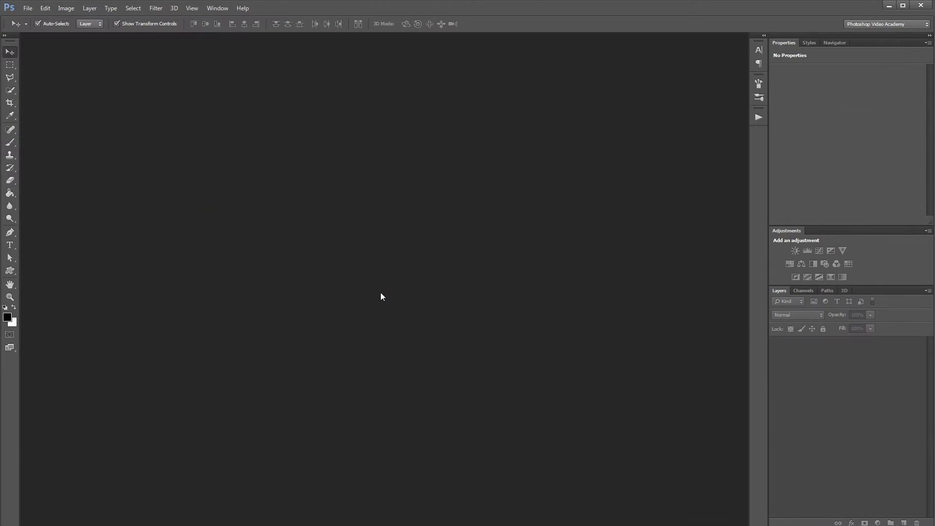
key(ctrl+n)
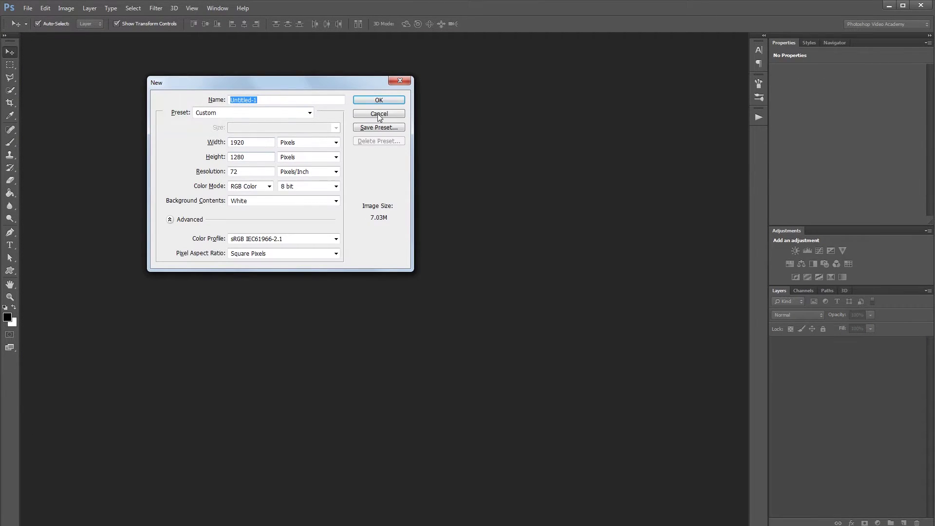
click(379, 100)
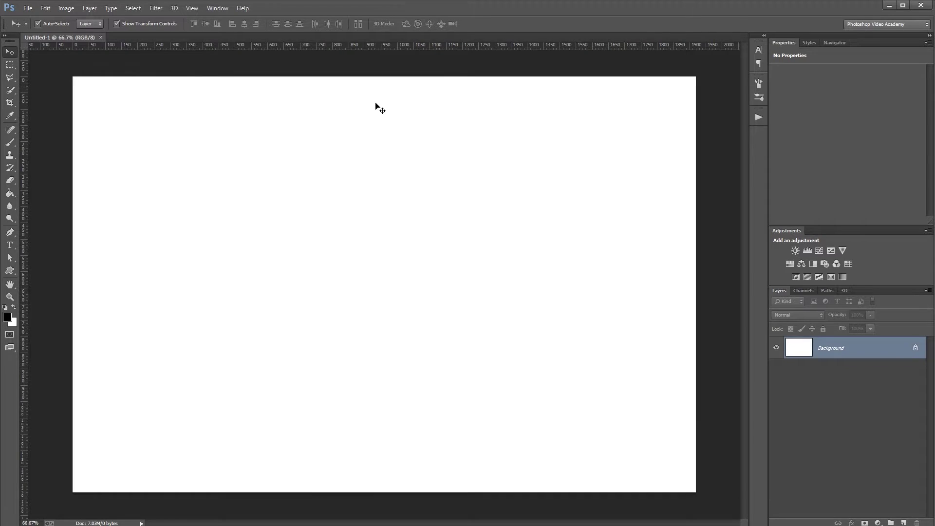
key(g)
click(362, 212)
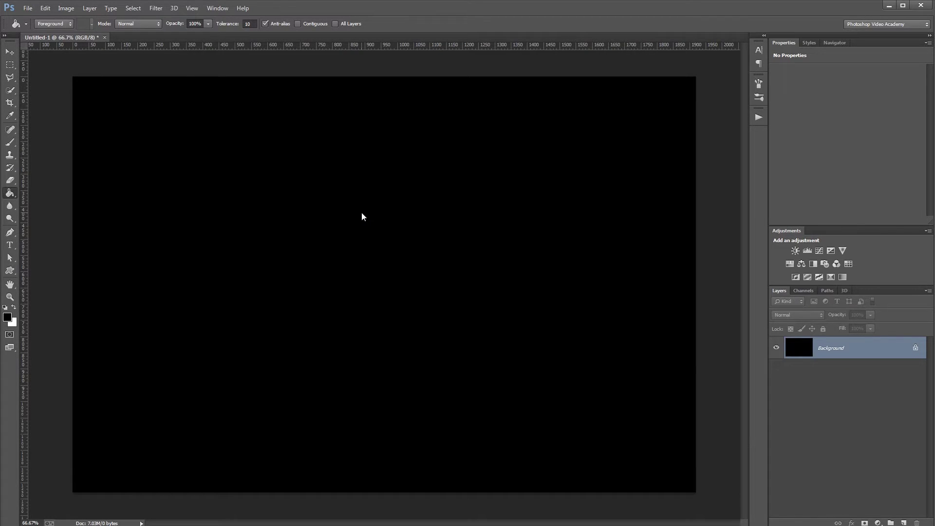
key(v)
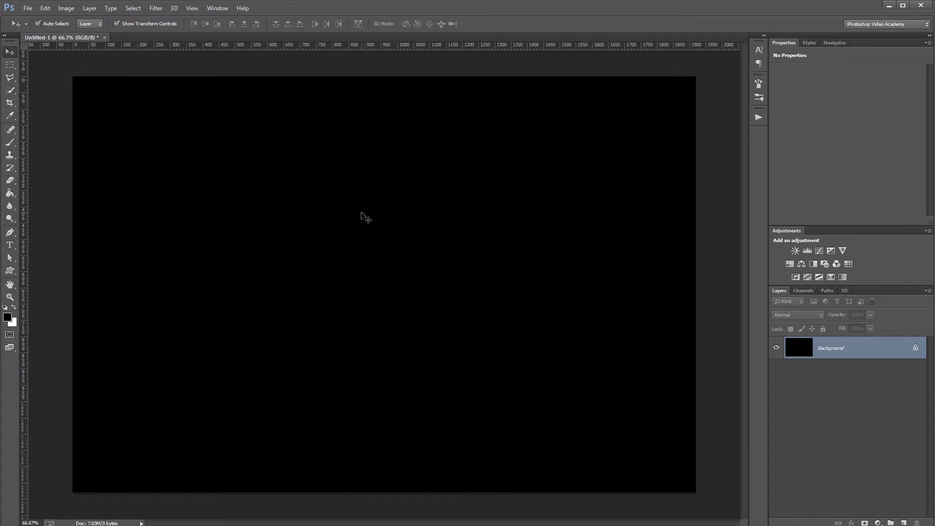
Step: Add 85% monochromatic Gaussian noise to the black canvas
click(155, 8)
mouse_move(206, 152)
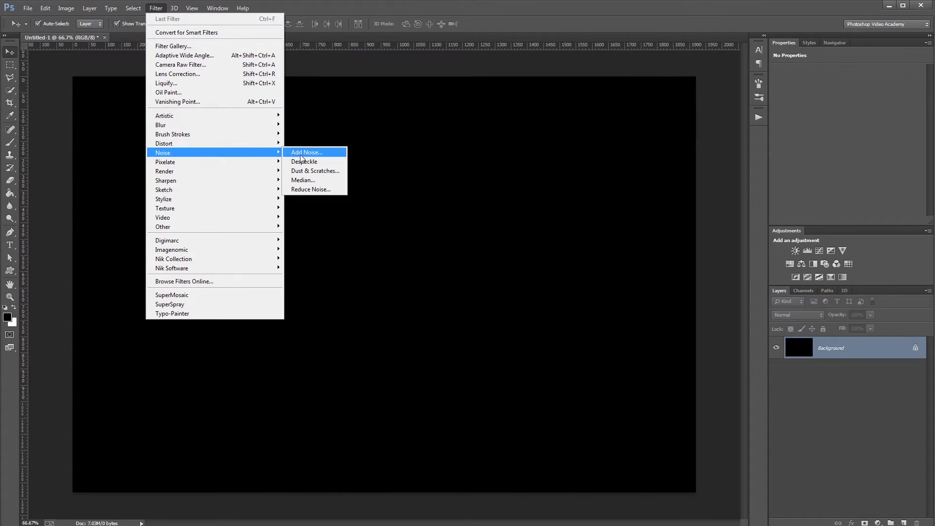
click(299, 153)
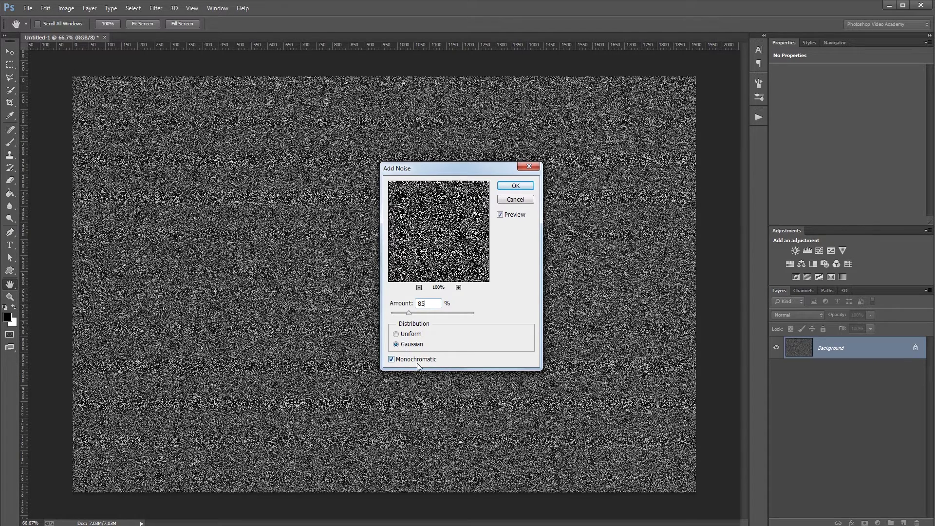
click(512, 188)
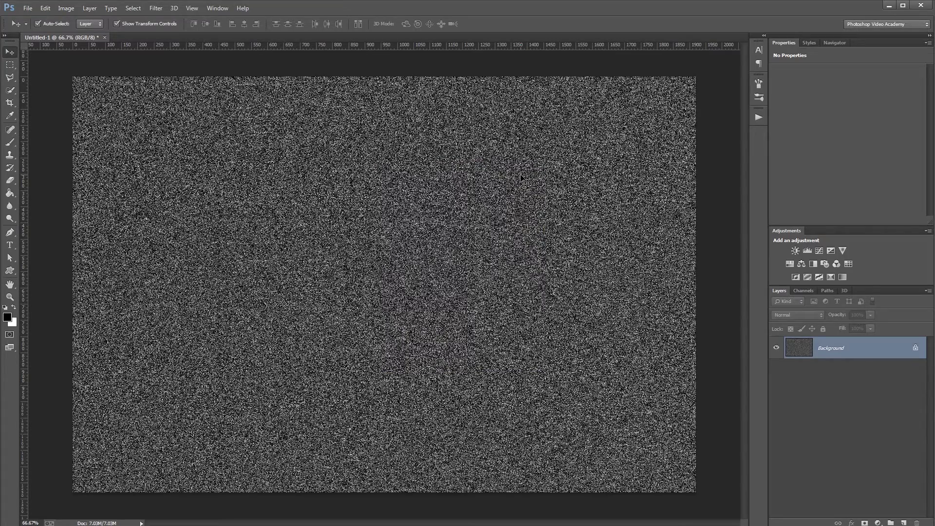
Step: Blur the noise by 0.3 px and darken it with a Levels adjustment (137, 0.29, 229)
click(156, 8)
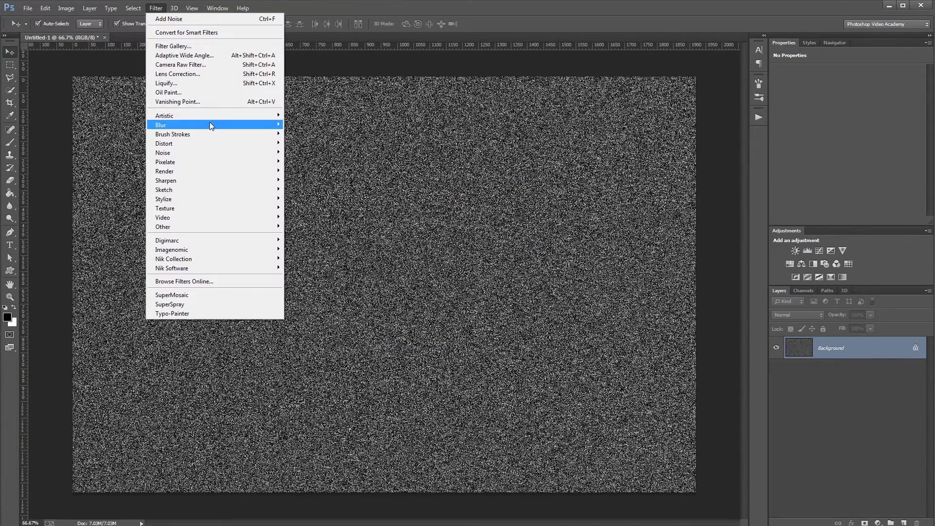
mouse_move(210, 124)
click(328, 191)
key(Right)
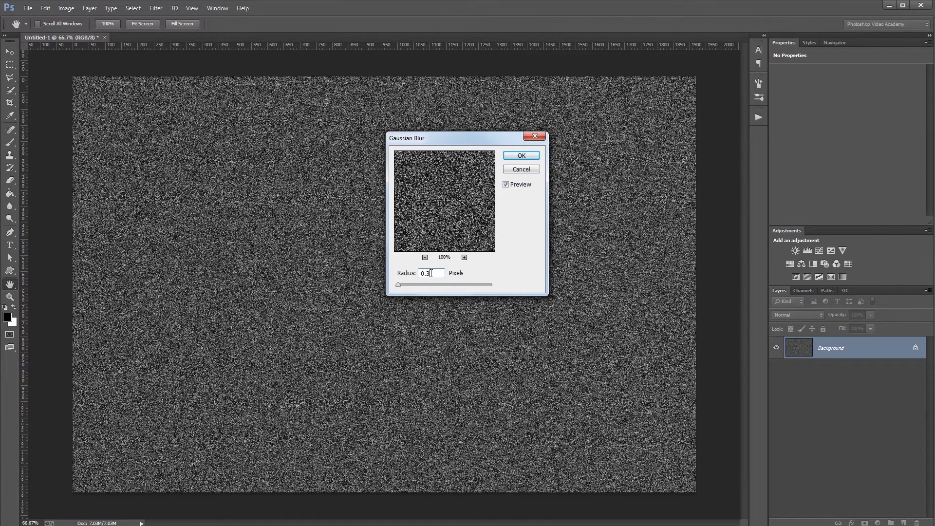
click(508, 157)
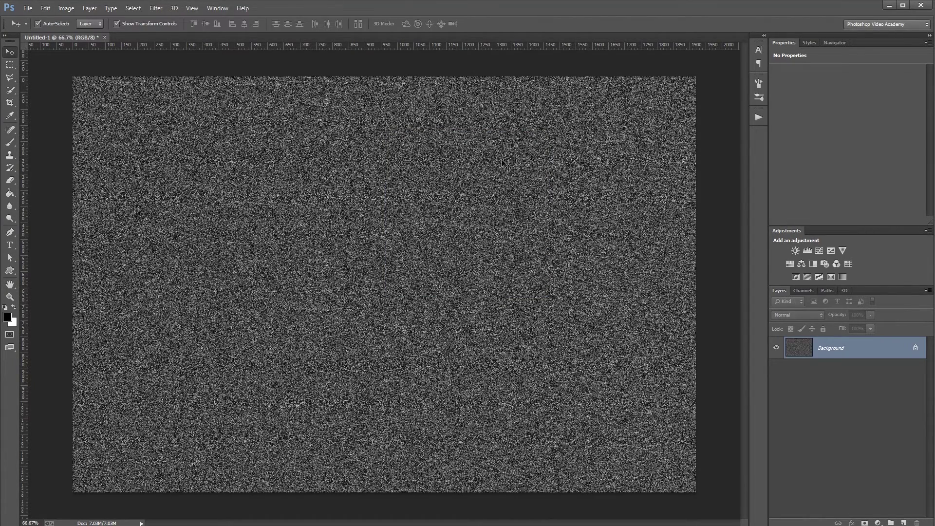
click(811, 249)
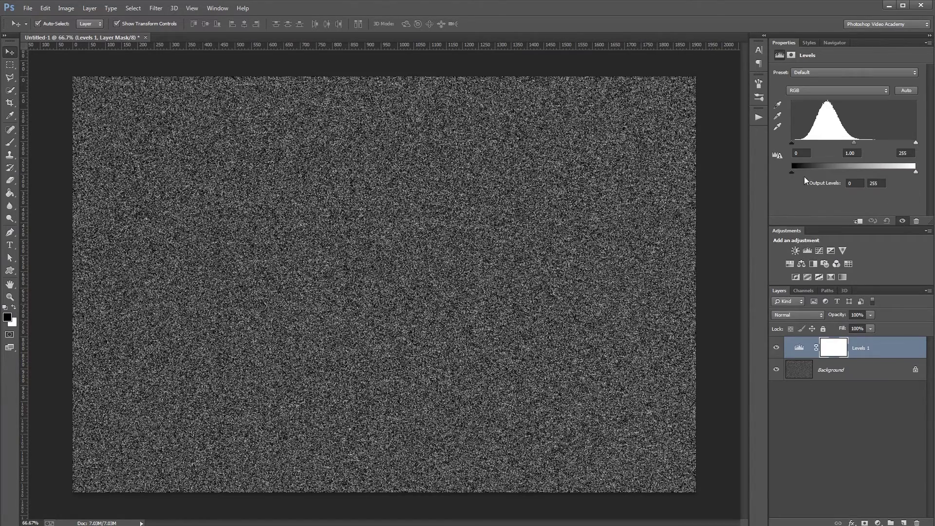
drag(791, 146, 904, 148)
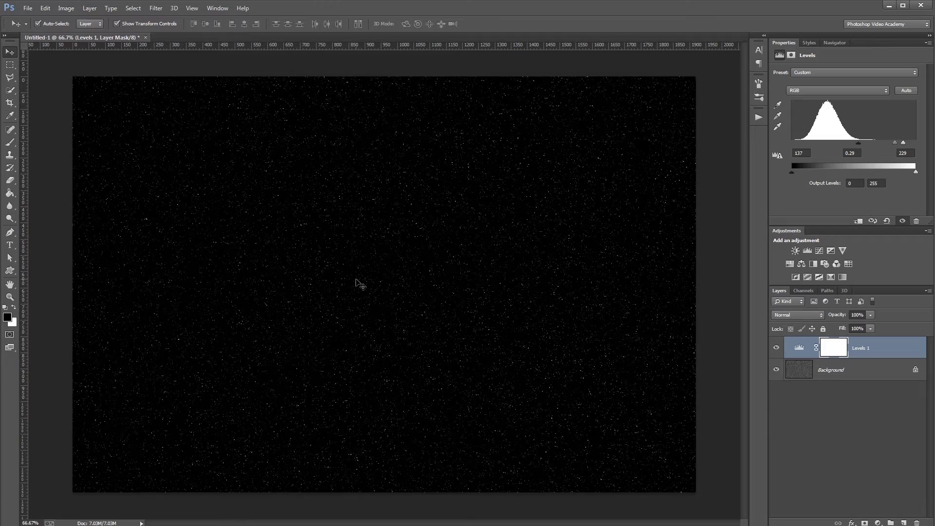
Step: Open grunge-003.jpg, clip its canvas to a 3744 px square and convert it to a smart object
click(267, 524)
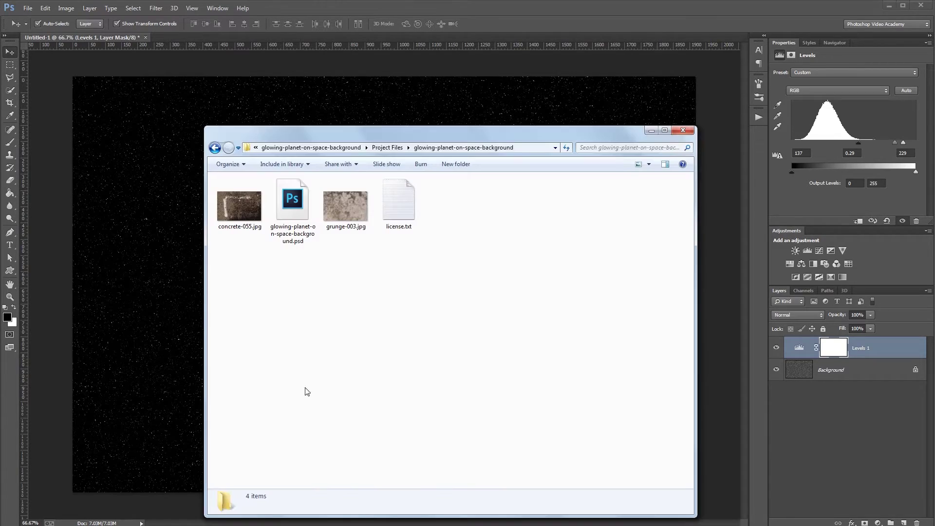
drag(348, 207, 2, 404)
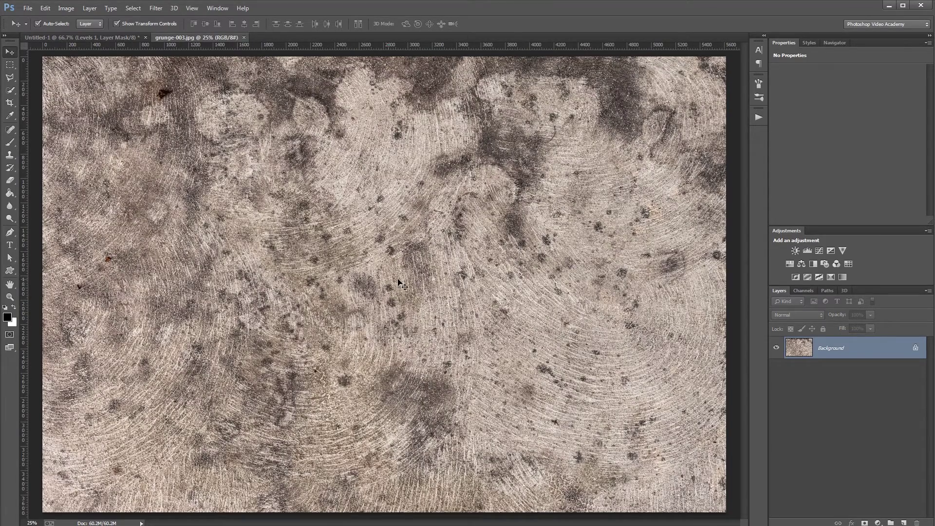
key(ctrl+alt+c)
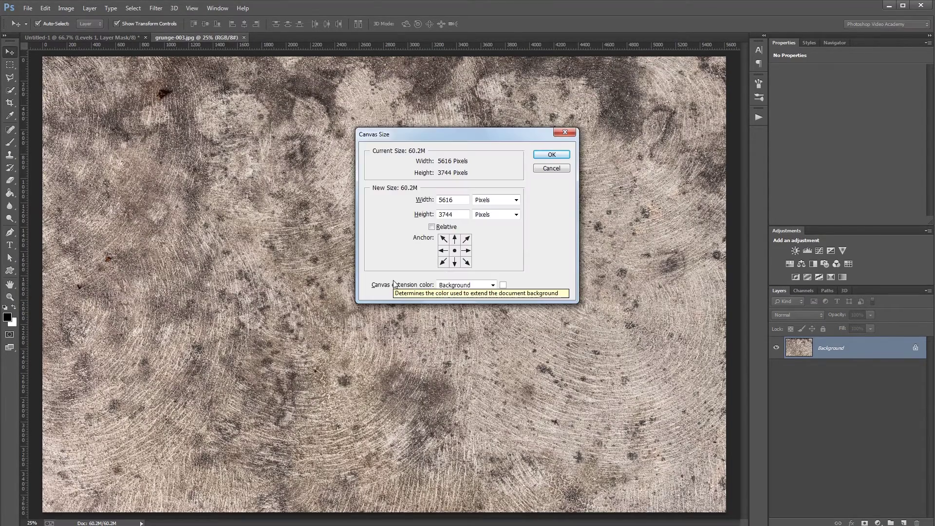
text(3744)
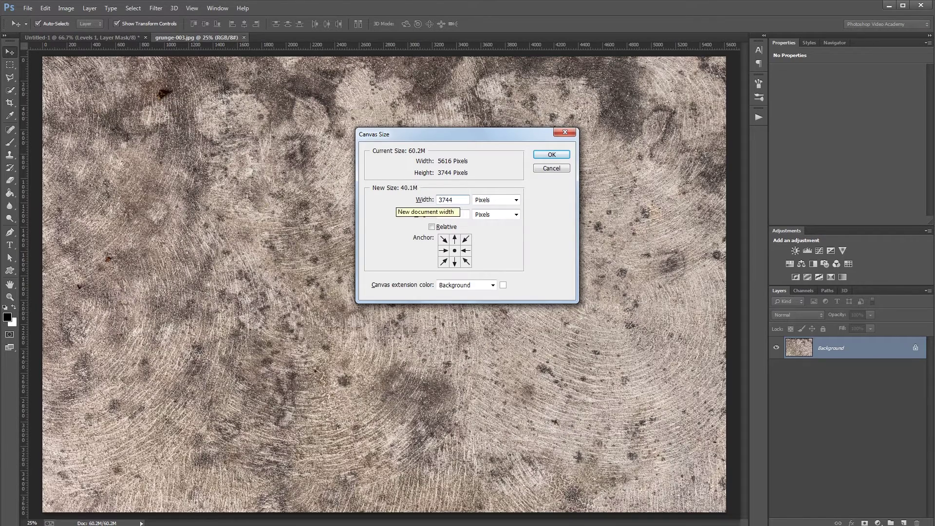
key(Return)
click(443, 199)
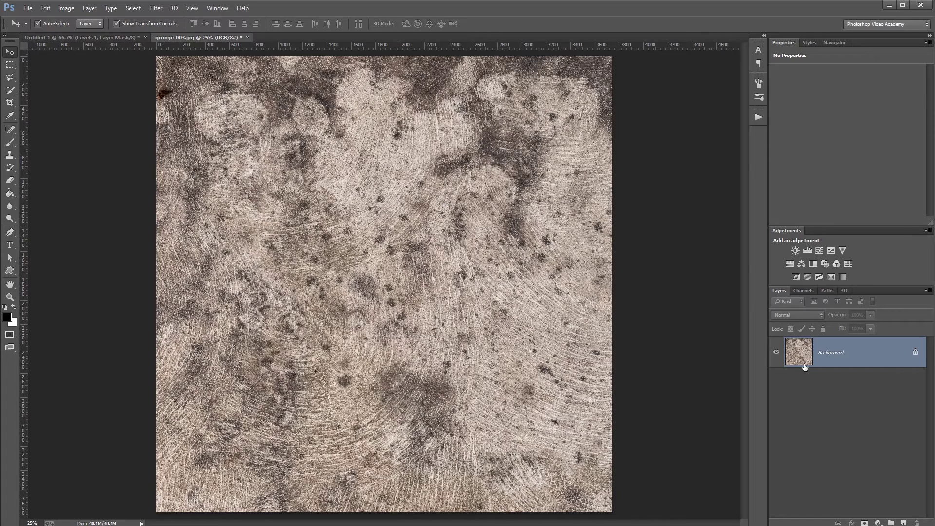
right_click(853, 349)
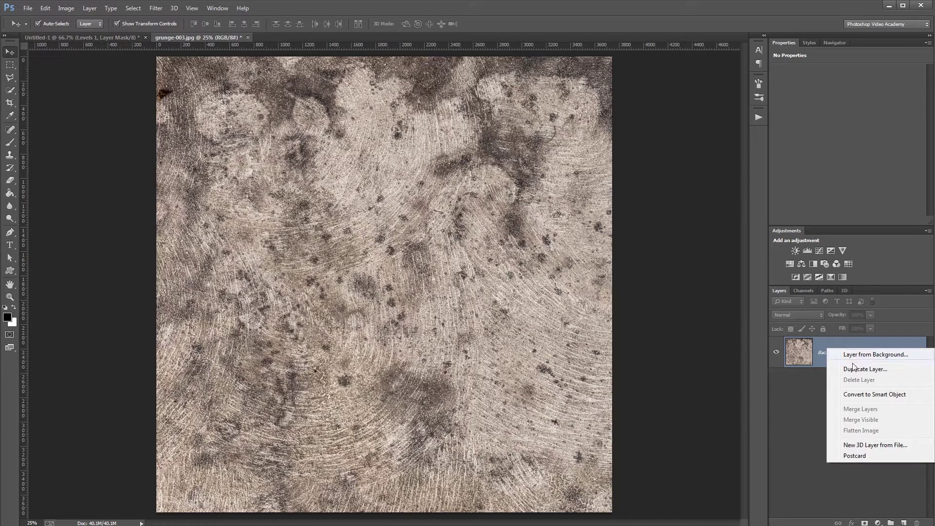
click(856, 394)
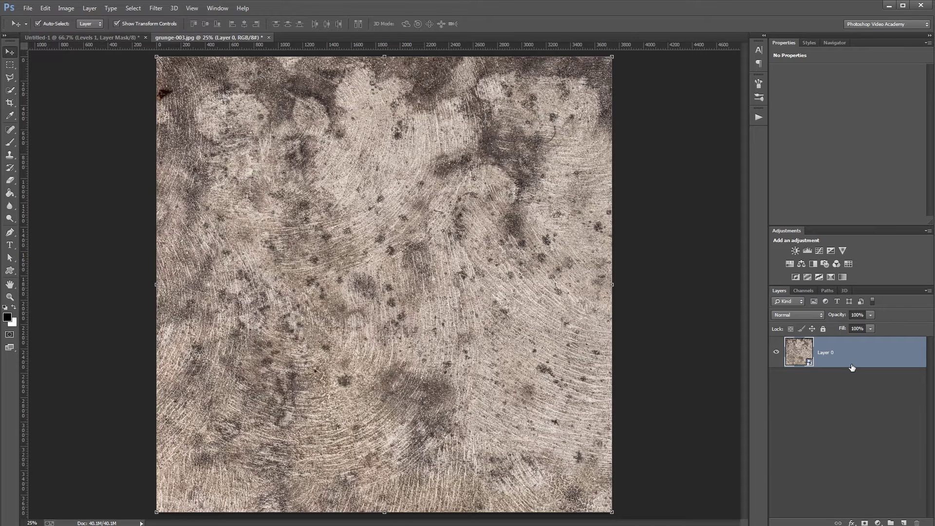
Step: Apply a 100% Spherize filter to the grunge texture
click(161, 10)
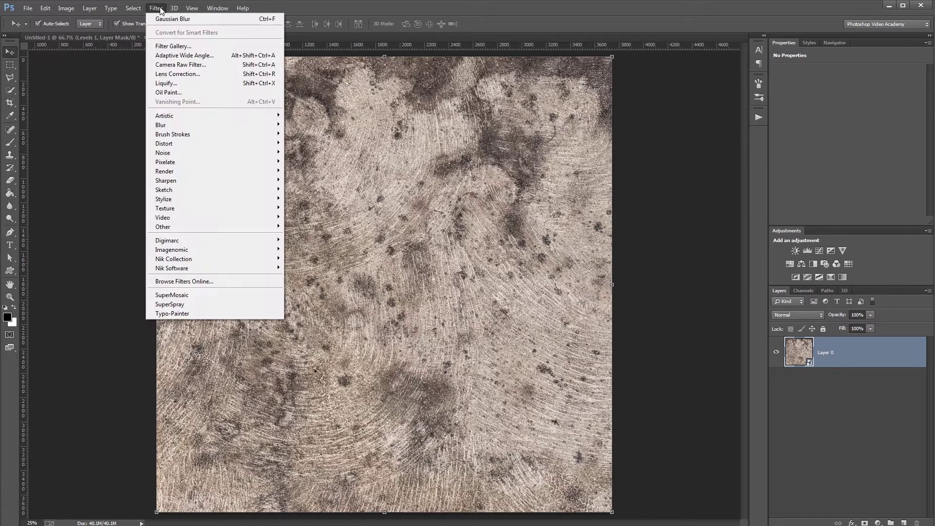
mouse_move(229, 144)
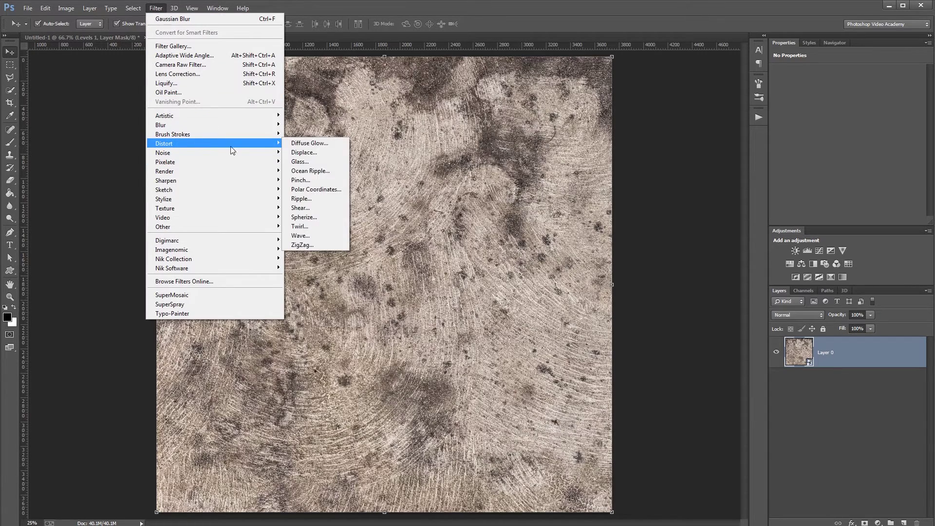
click(311, 220)
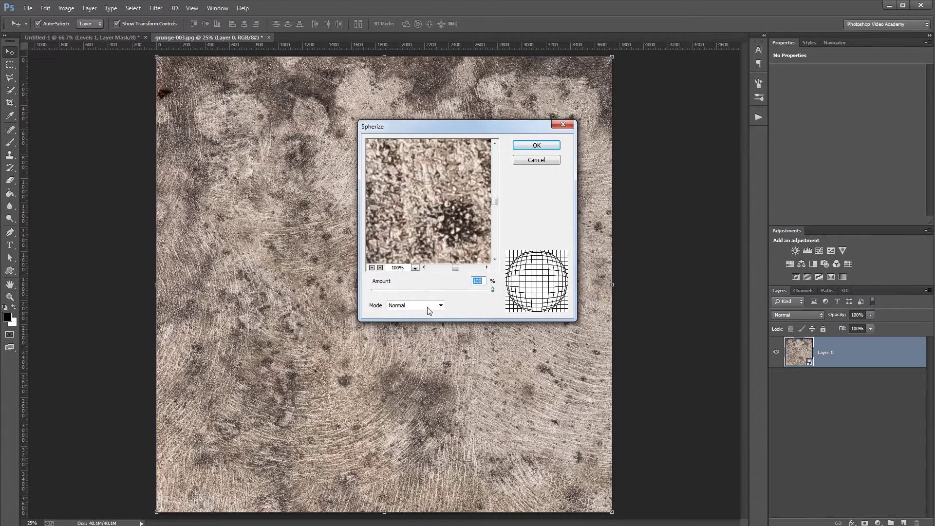
click(536, 145)
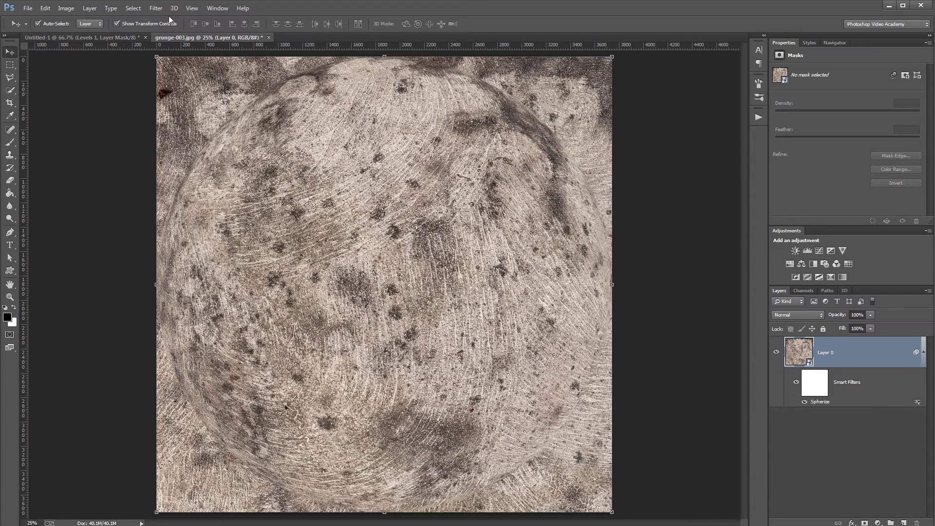
Step: Apply Spherize a second time to strengthen the bulge
click(161, 10)
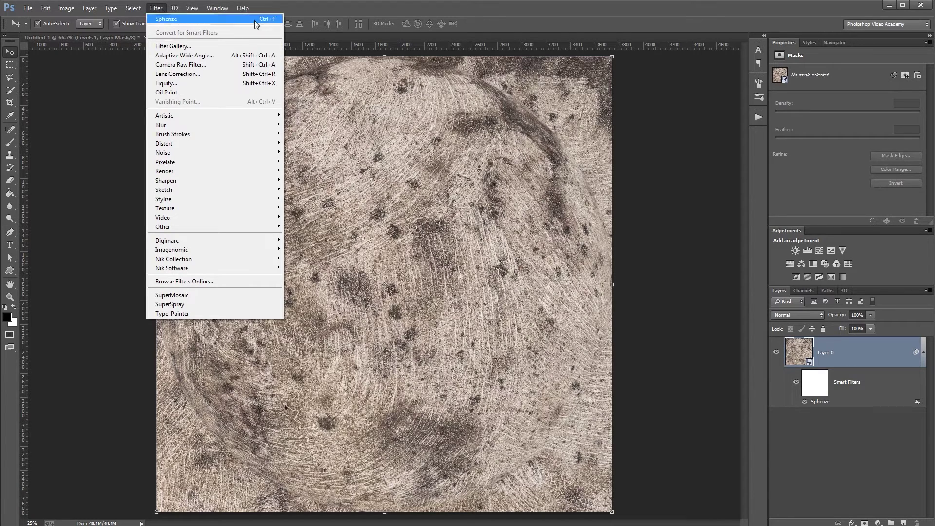
click(186, 20)
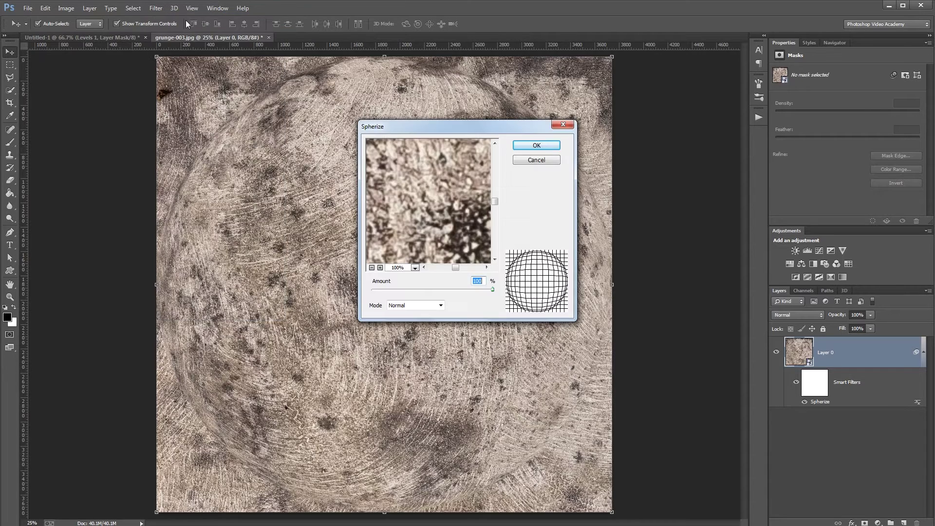
click(535, 146)
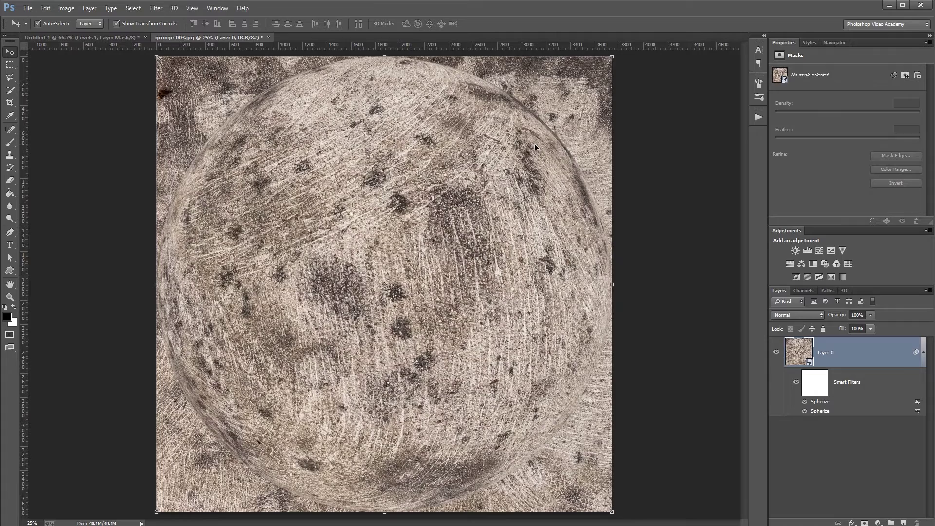
click(90, 9)
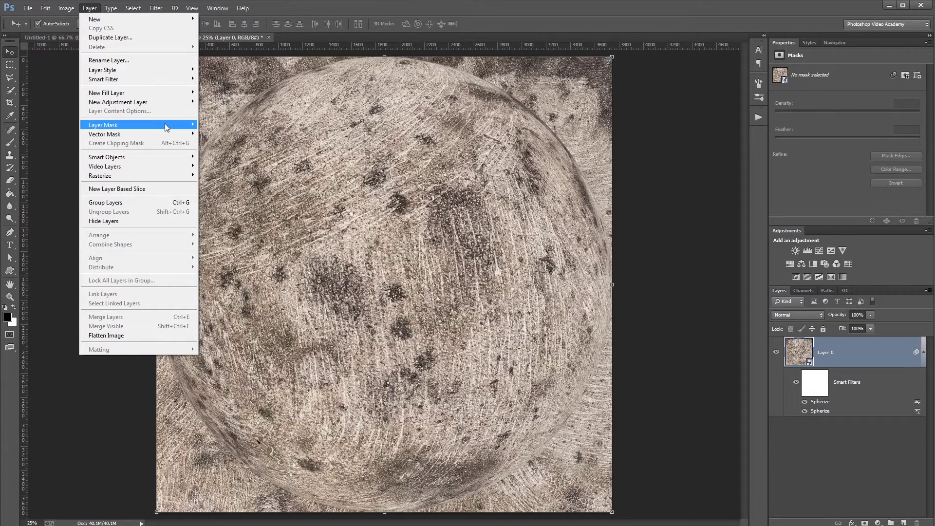
Step: Give Layer 0 a Reveal All vector mask and set the Ellipse Tool to Path mode
mouse_move(171, 134)
click(226, 134)
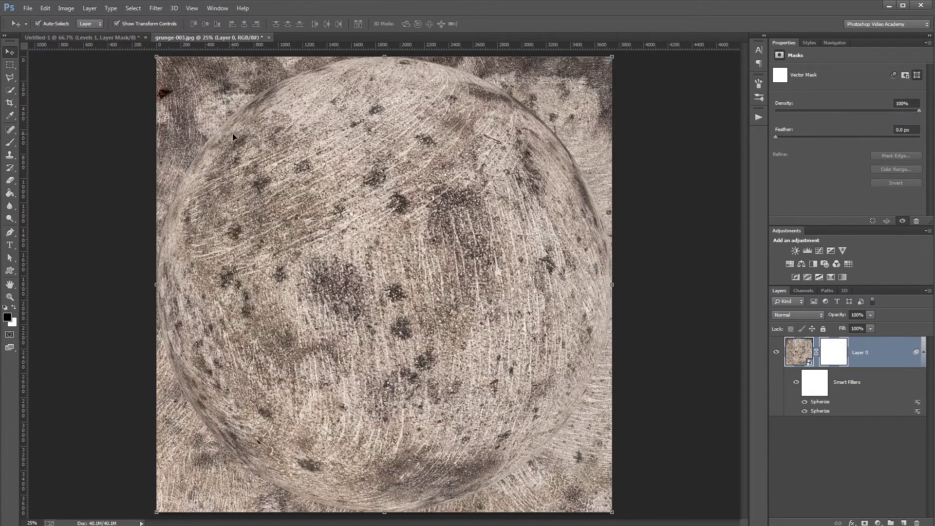
click(10, 271)
right_click(10, 271)
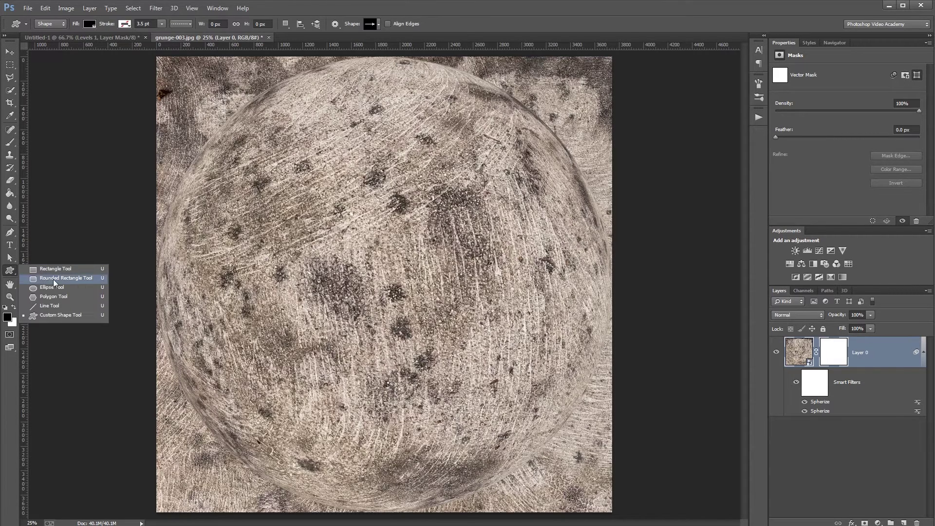
click(54, 289)
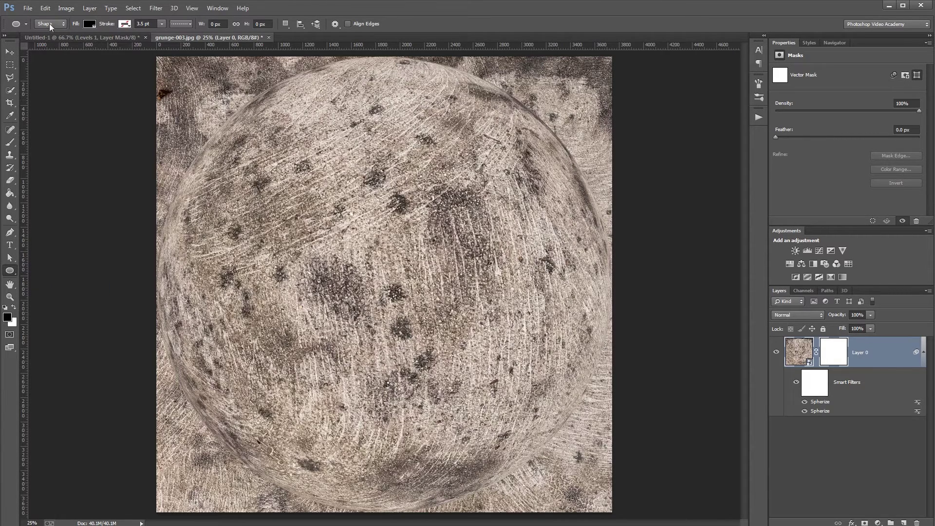
click(53, 42)
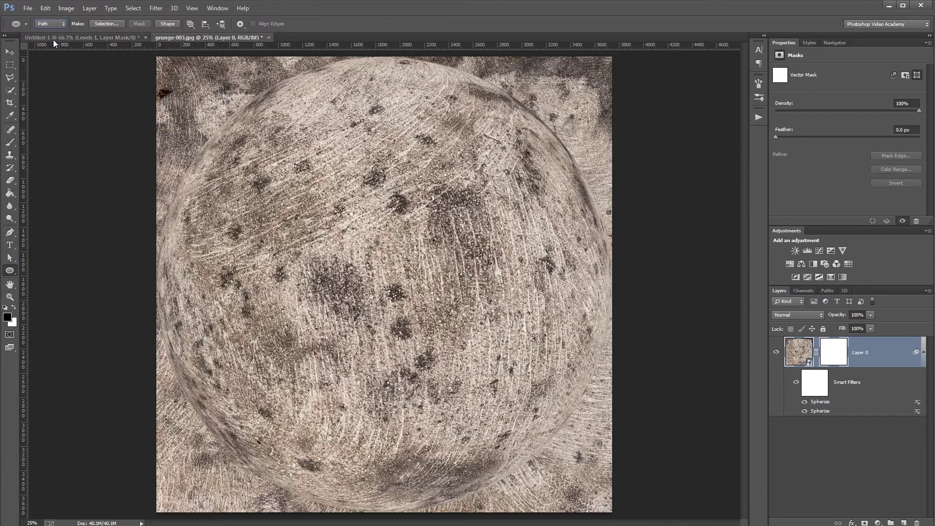
Step: Draw a 3000×3000 px circle into the mask, then pick the Path Selection Tool
click(378, 276)
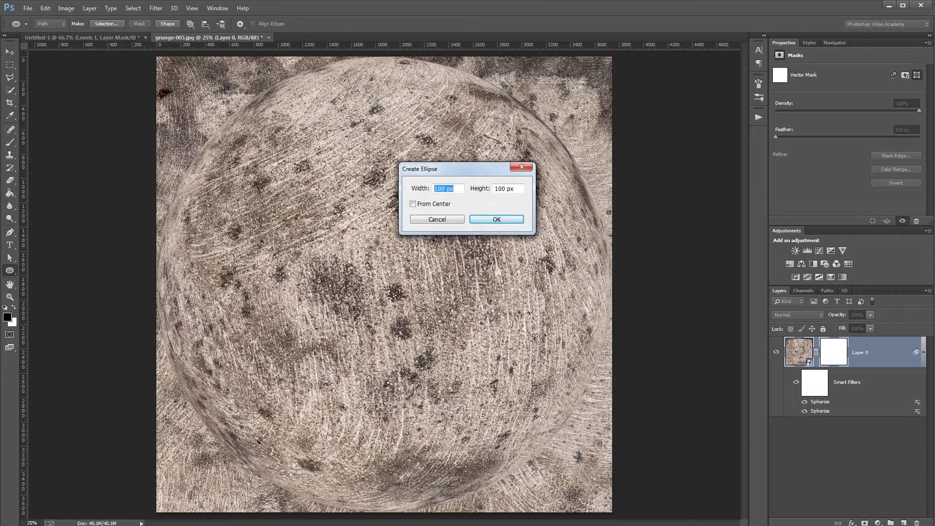
text(30)
key(Tab)
text(3000)
click(494, 220)
click(10, 258)
click(34, 257)
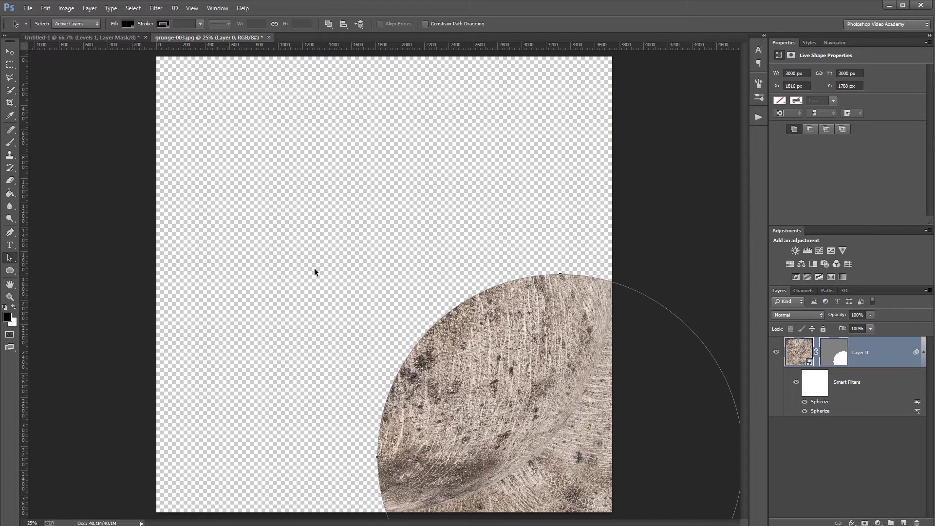
Step: Centre the circle path, scale it to 3744 px wide, and snap it to the canvas top
drag(559, 275, 389, 119)
right_click(389, 121)
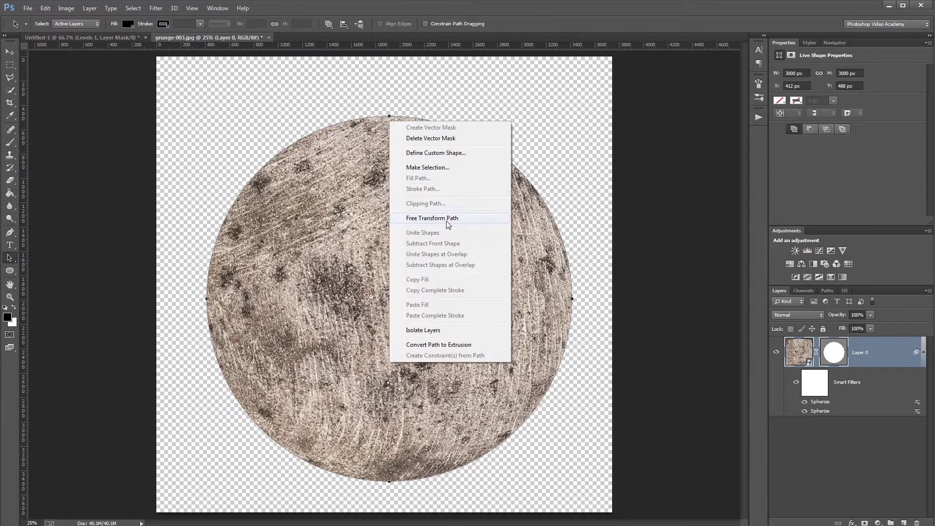
click(422, 218)
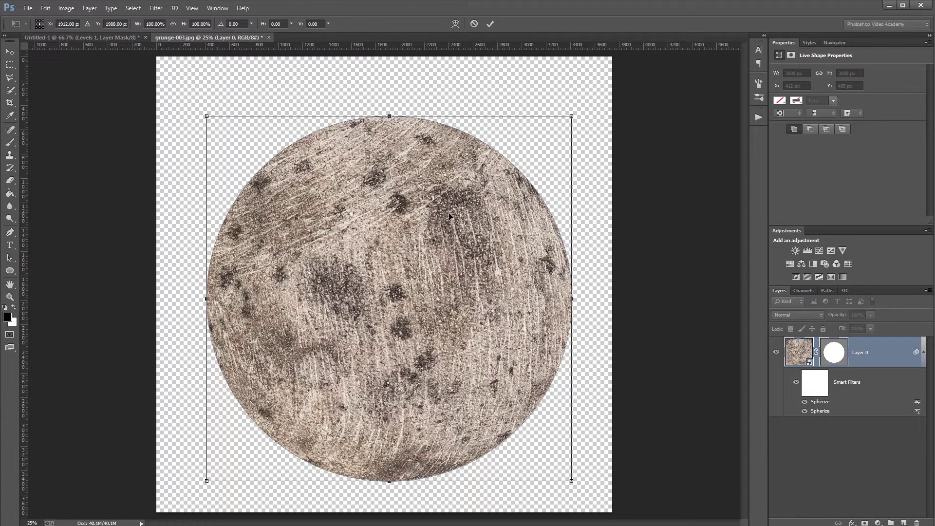
click(154, 24)
drag(154, 23, 144, 28)
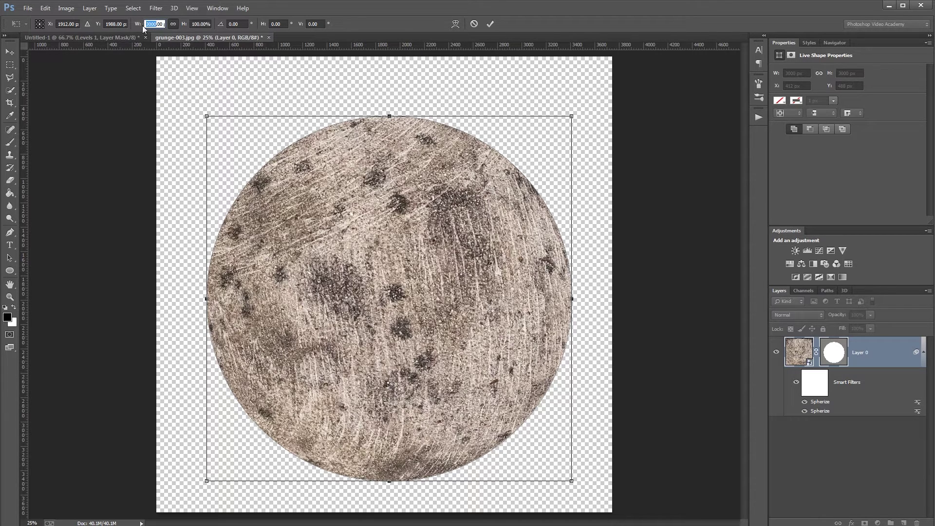
text(3744)
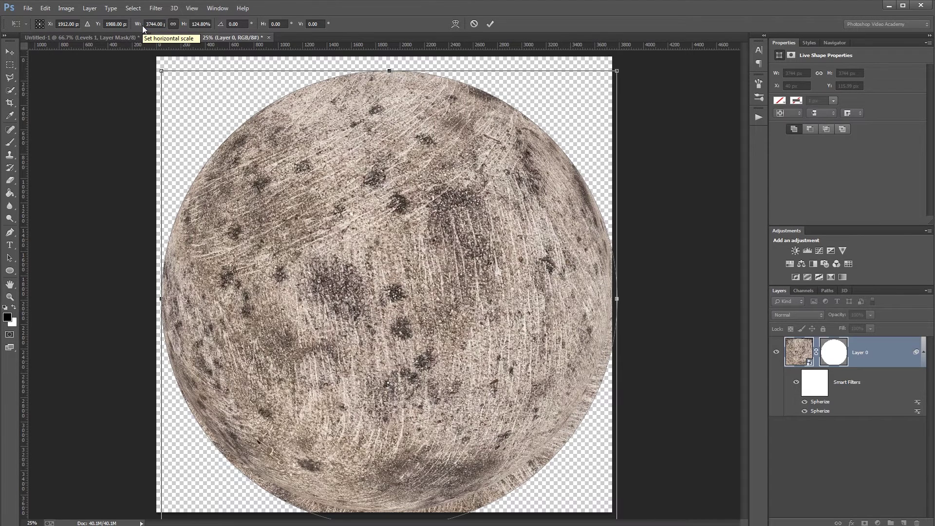
key(Return)
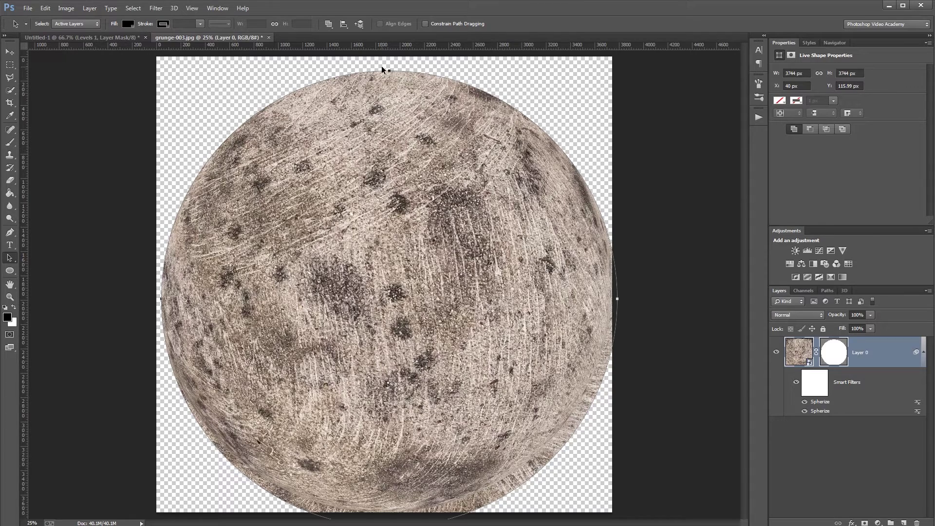
drag(389, 69, 386, 60)
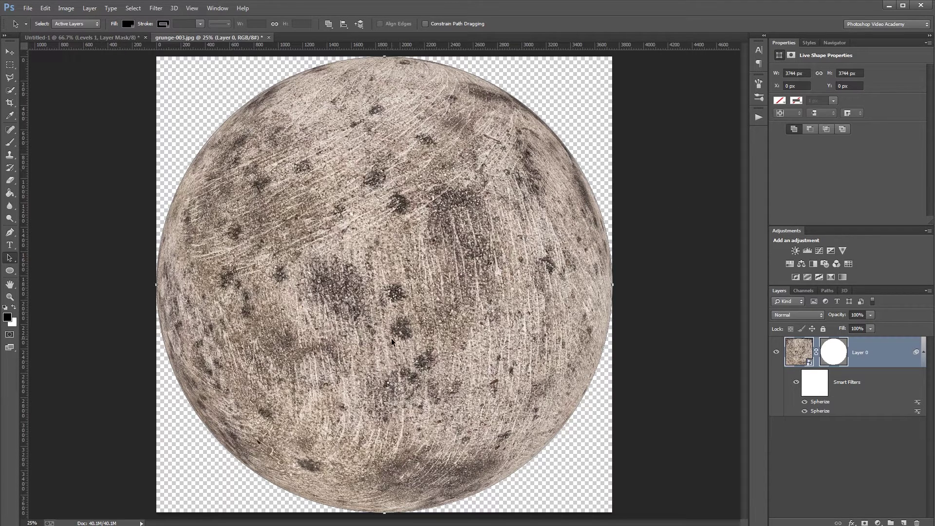
Step: Convert Layer 0 to a smart object, duplicate it into Untitled-1, and close grunge-003.jpg unsaved
right_click(876, 346)
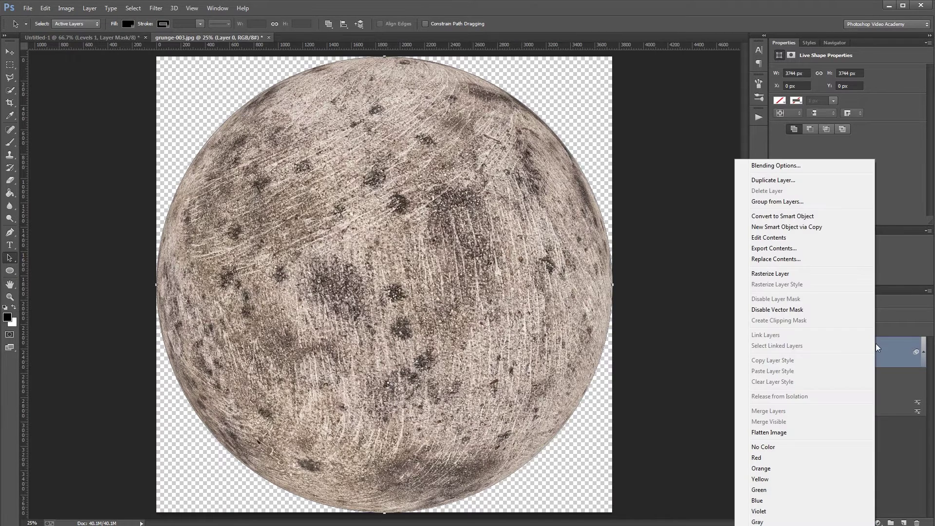
click(780, 216)
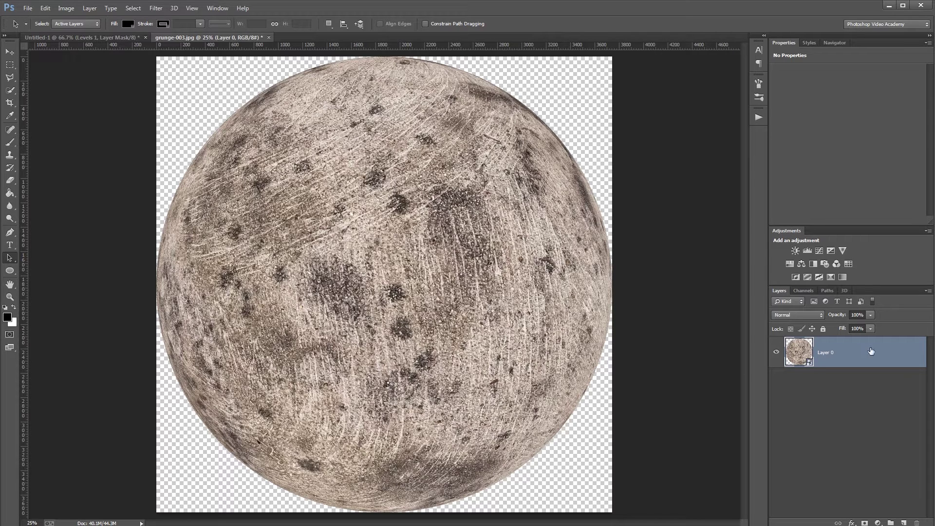
right_click(854, 349)
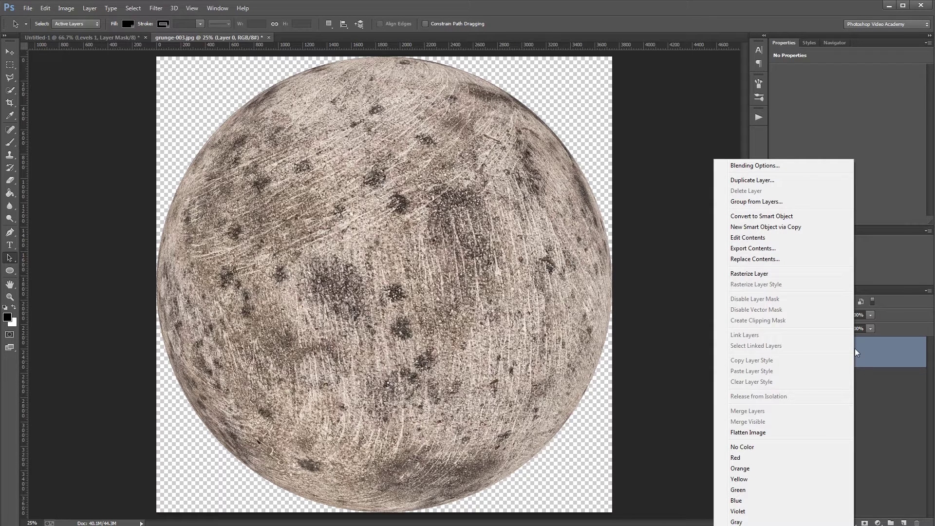
click(740, 181)
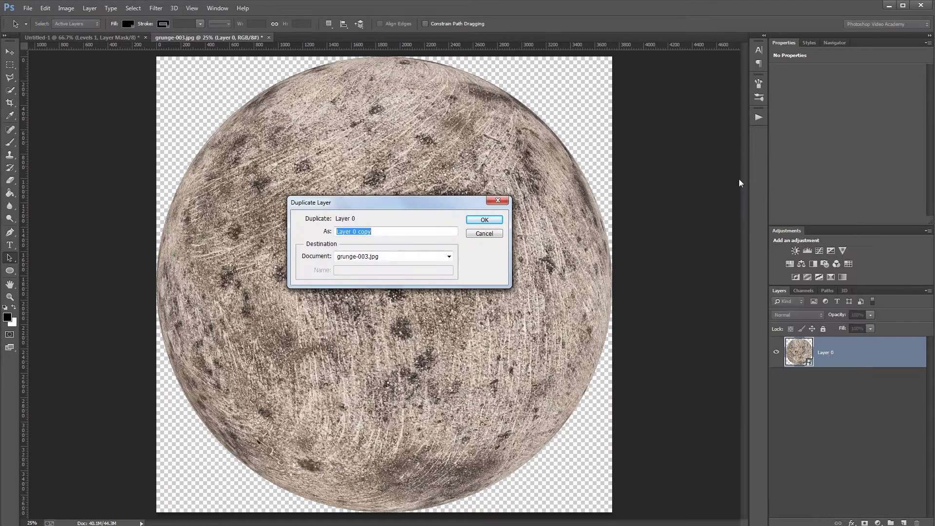
click(361, 257)
click(361, 265)
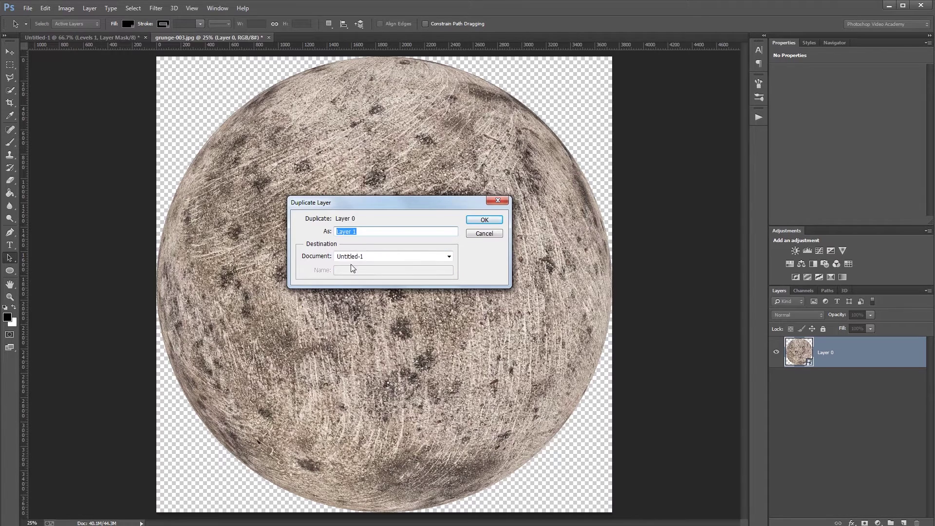
click(484, 220)
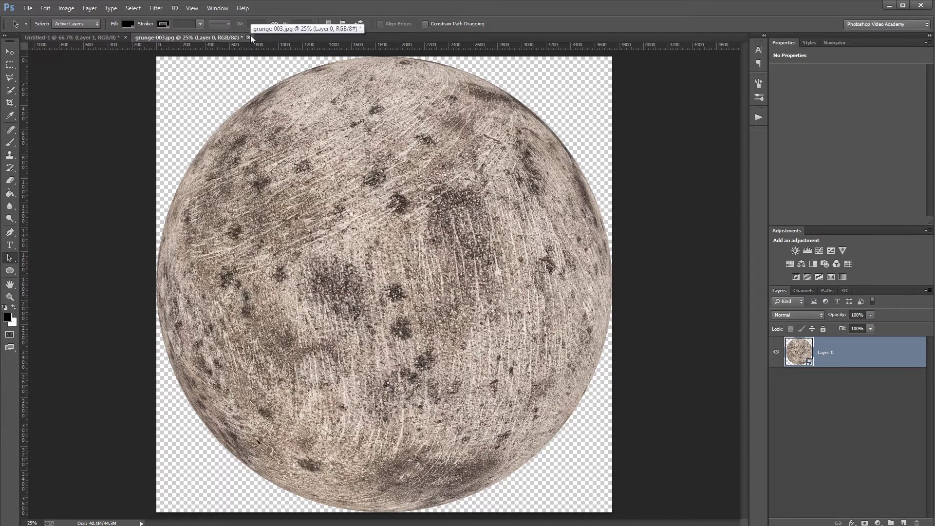
click(249, 37)
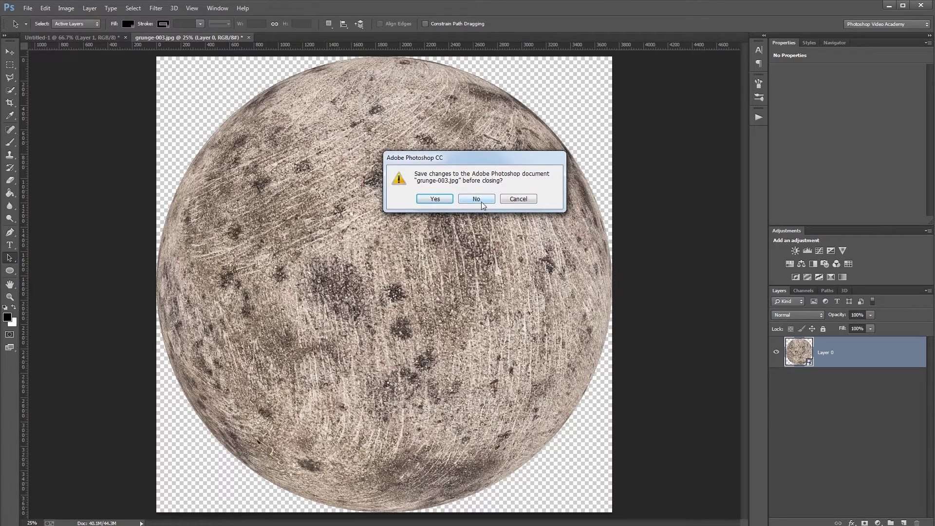
click(477, 198)
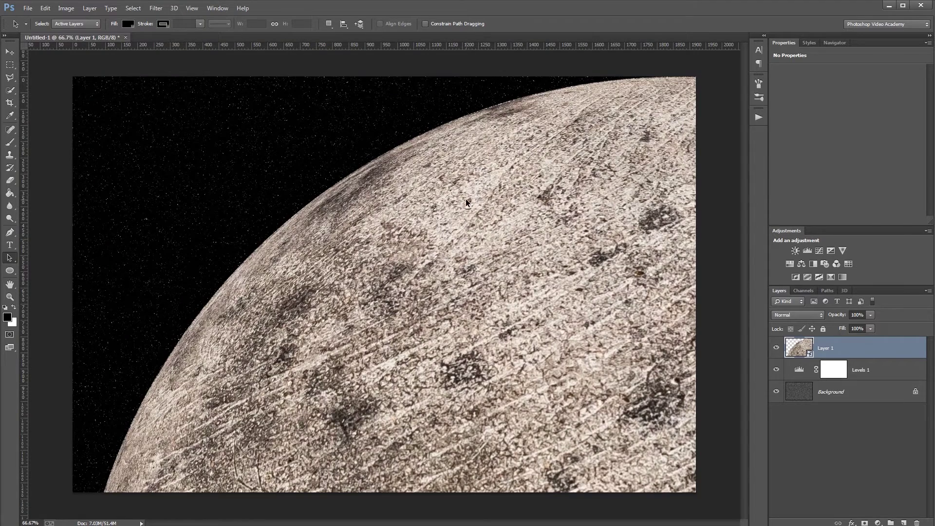
Step: Scale the planet proportionally to 1920 px wide and place it at the canvas bottom centre
key(v)
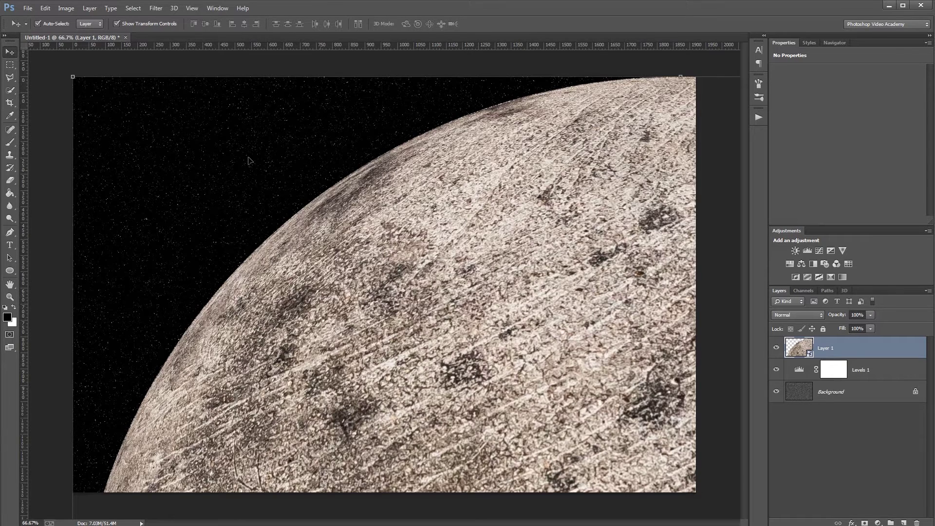
drag(68, 75, 66, 75)
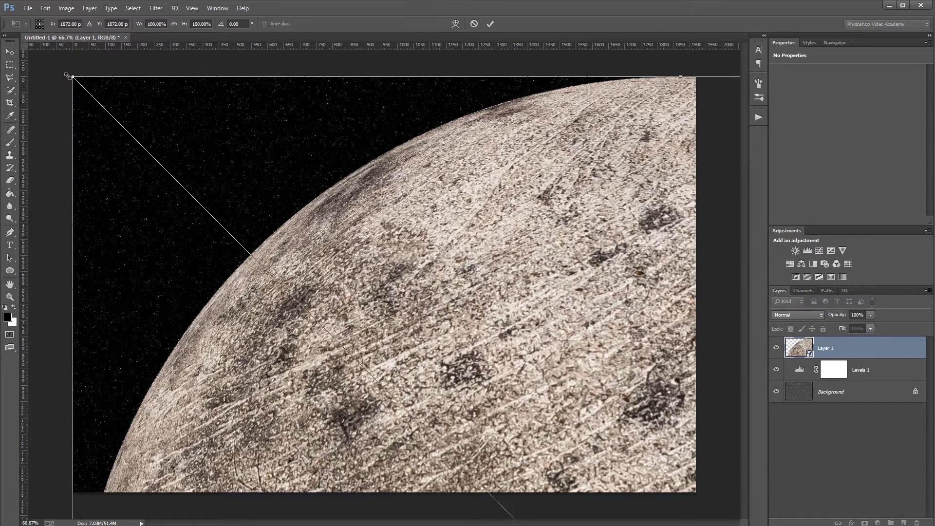
click(174, 24)
right_click(155, 23)
click(163, 31)
double_click(157, 24)
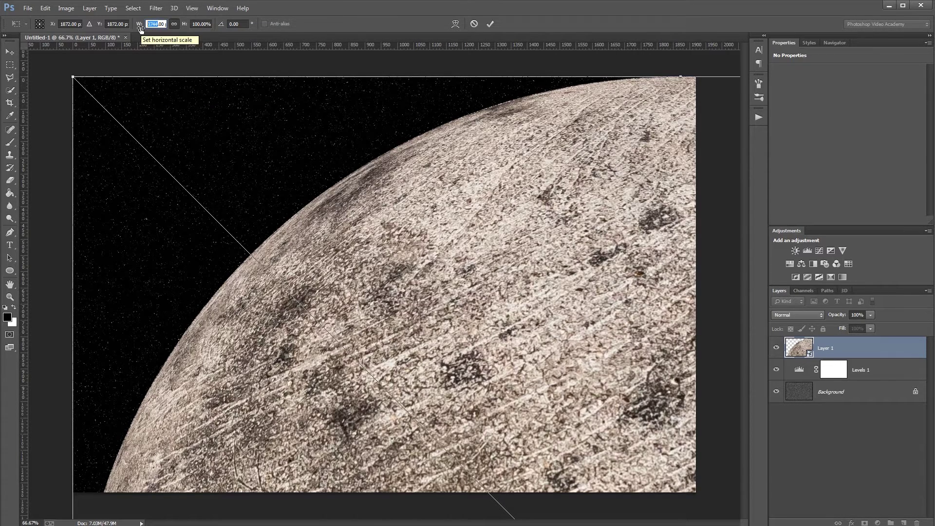
text(1920)
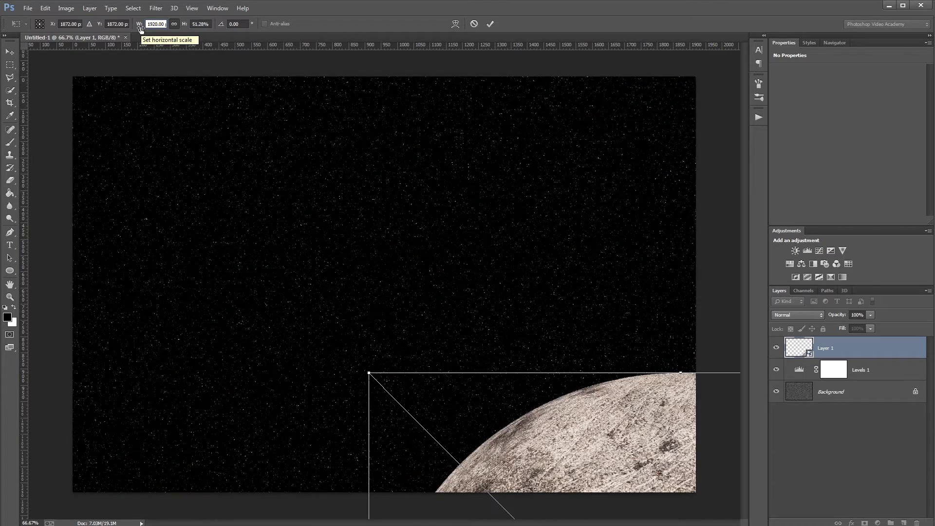
drag(624, 428, 330, 204)
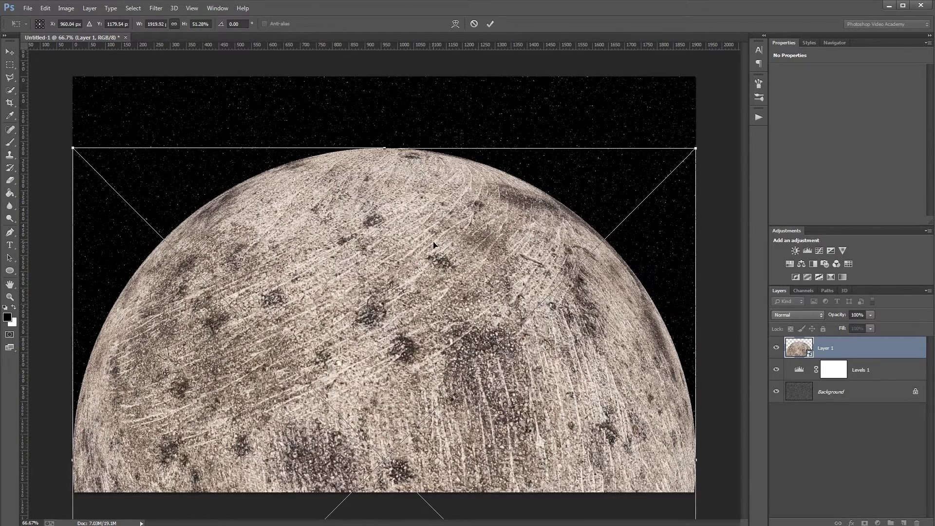
drag(400, 191, 408, 244)
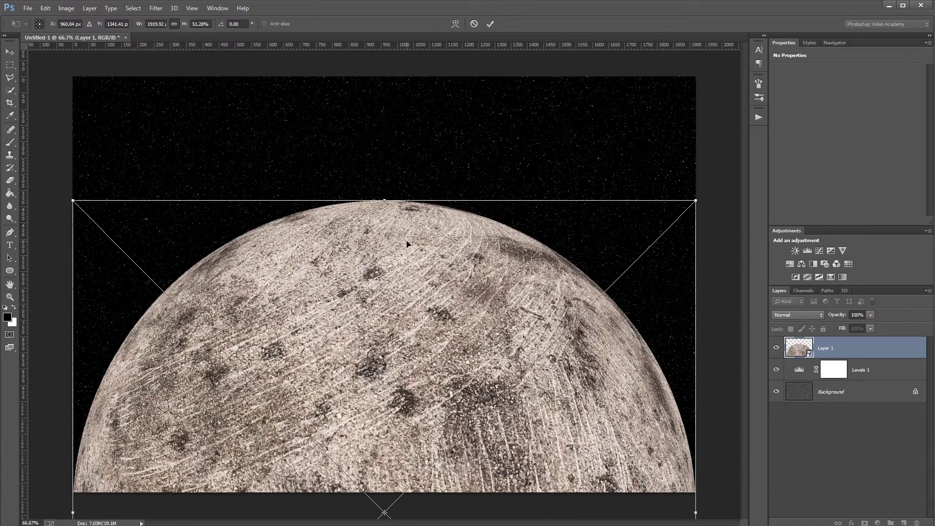
key(Return)
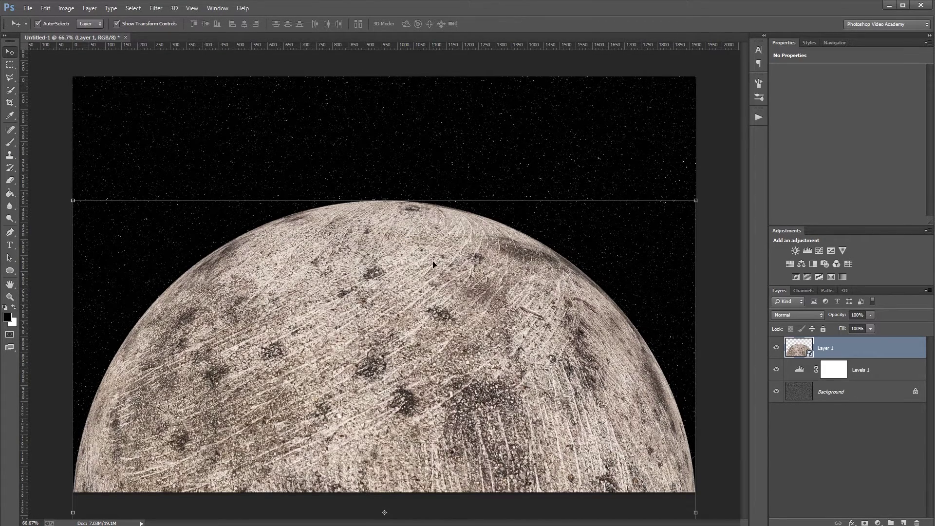
Step: Add an Inner Glow to Layer 1 with a pale beige sampled from the planet surface
double_click(868, 348)
drag(197, 51, 243, 94)
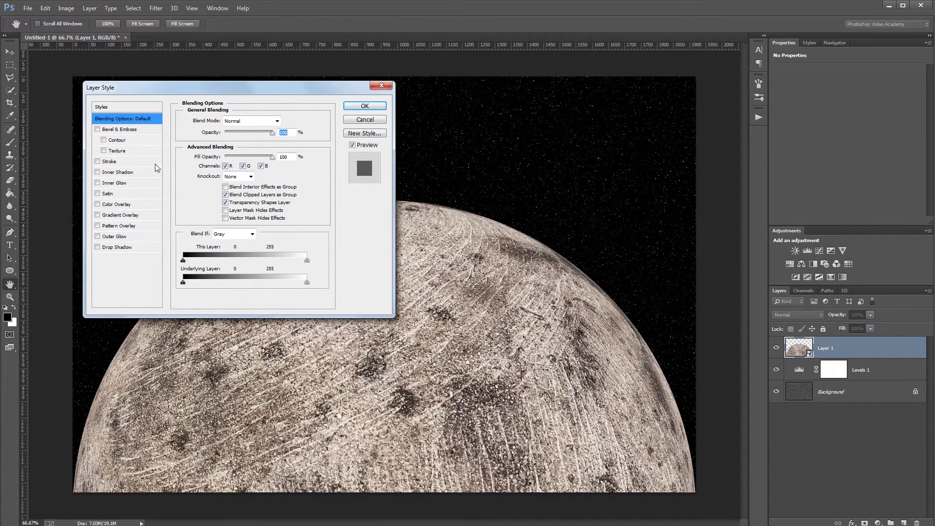
click(110, 183)
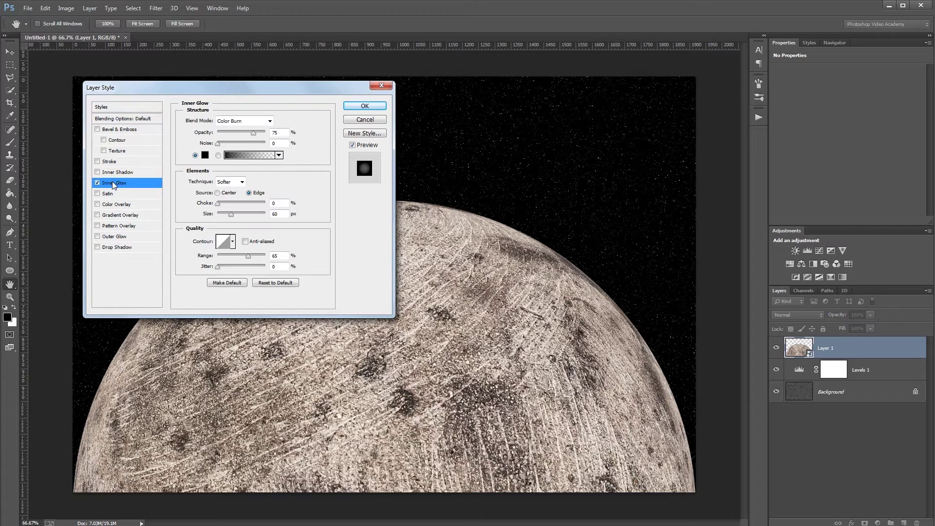
click(204, 155)
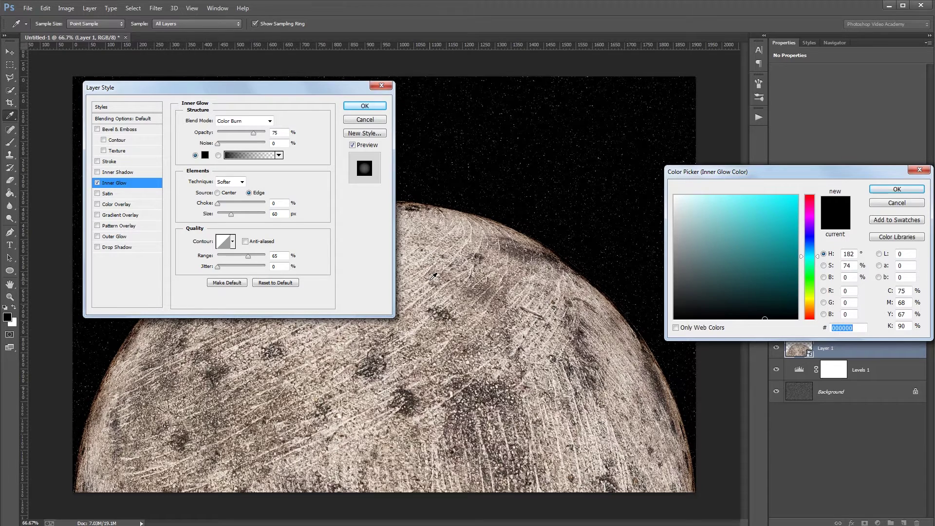
click(431, 279)
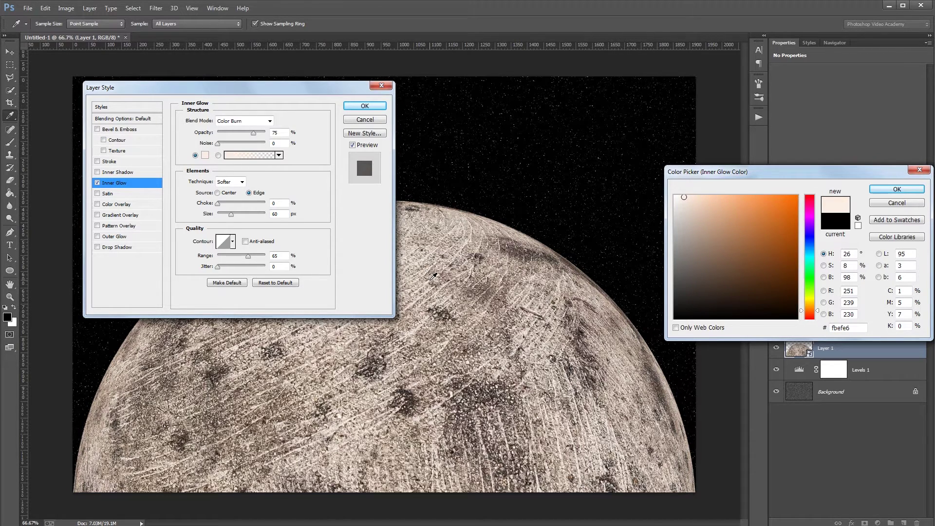
drag(760, 175, 616, 173)
key(Return)
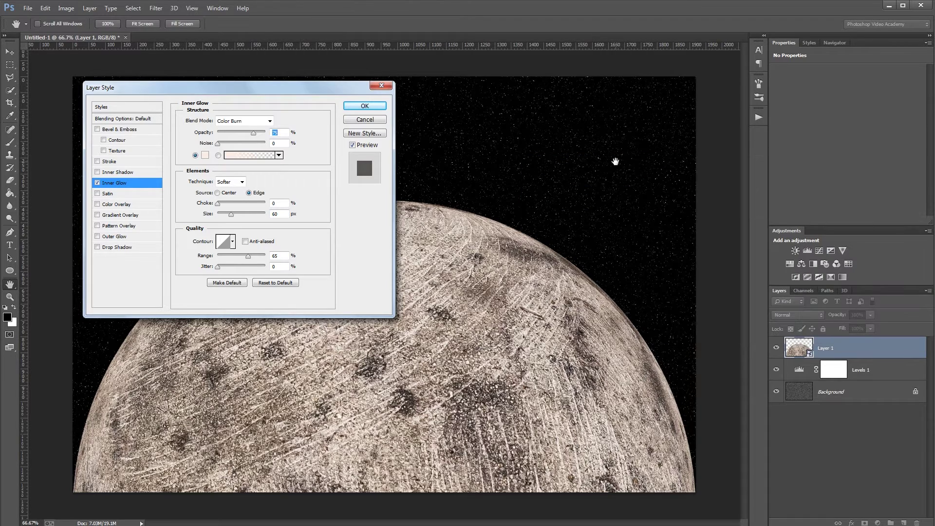
Step: Set the Inner Glow to Linear Dodge (Add), size 100, with a smoothed contour
click(231, 122)
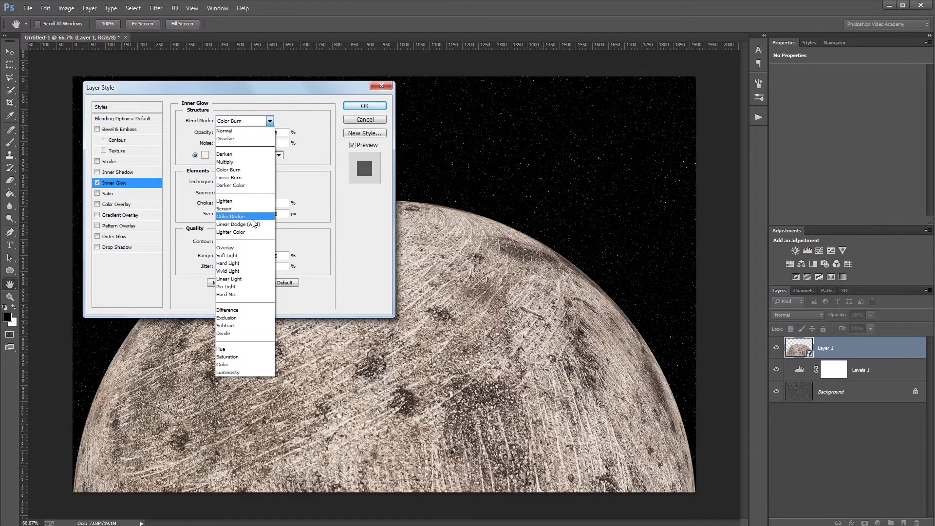
click(238, 224)
click(282, 135)
double_click(276, 214)
text(100)
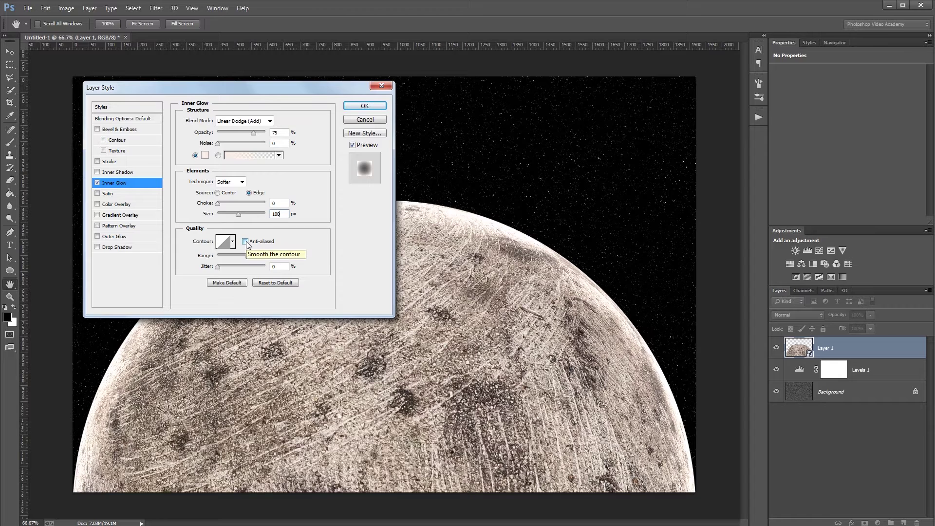
click(245, 242)
click(205, 157)
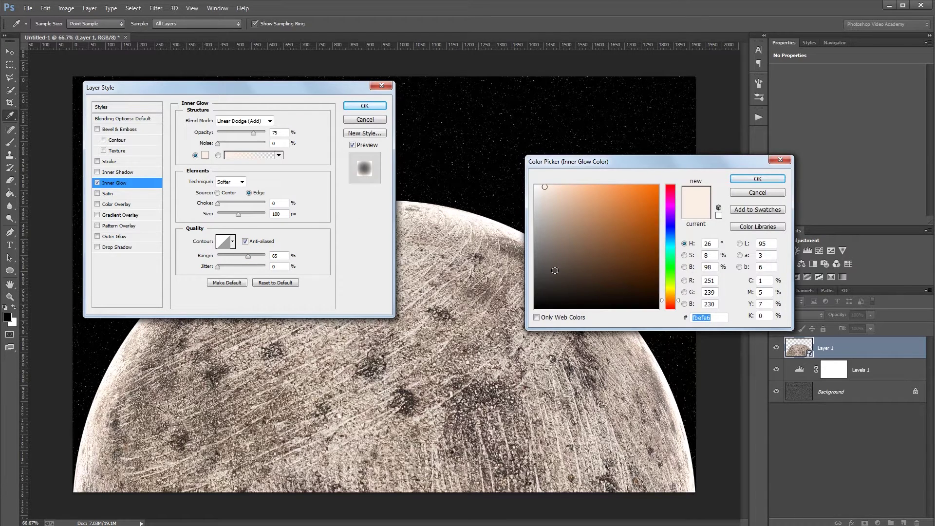
click(715, 319)
key(ctrl+c)
click(757, 179)
Step: Add an Outer Glow in Linear Dodge (Add), 100% opacity, size 50, colour fbefe6
click(117, 237)
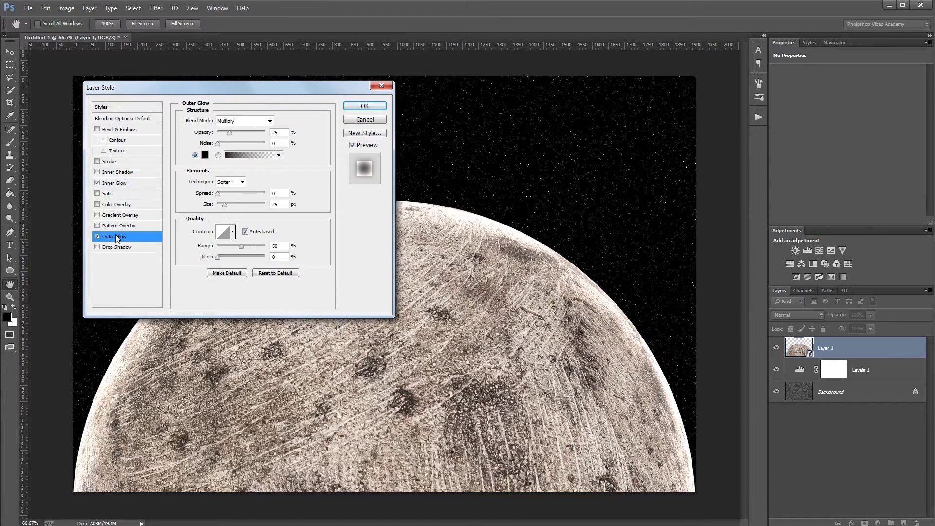
click(234, 121)
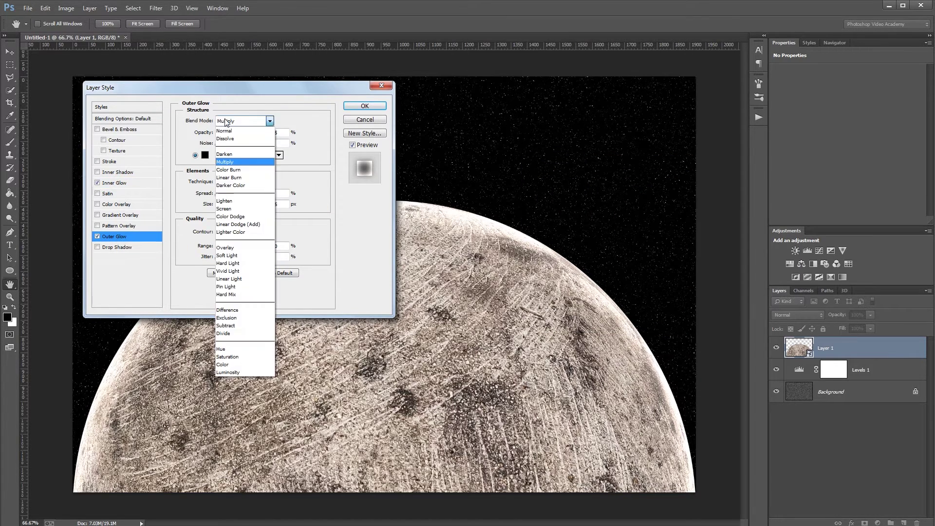
click(242, 225)
click(283, 133)
text(100)
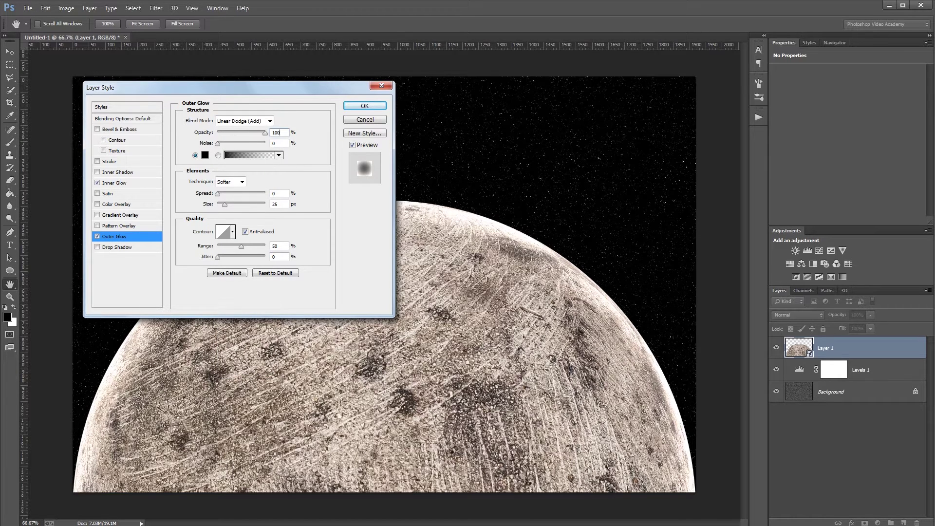
double_click(280, 204)
text(50)
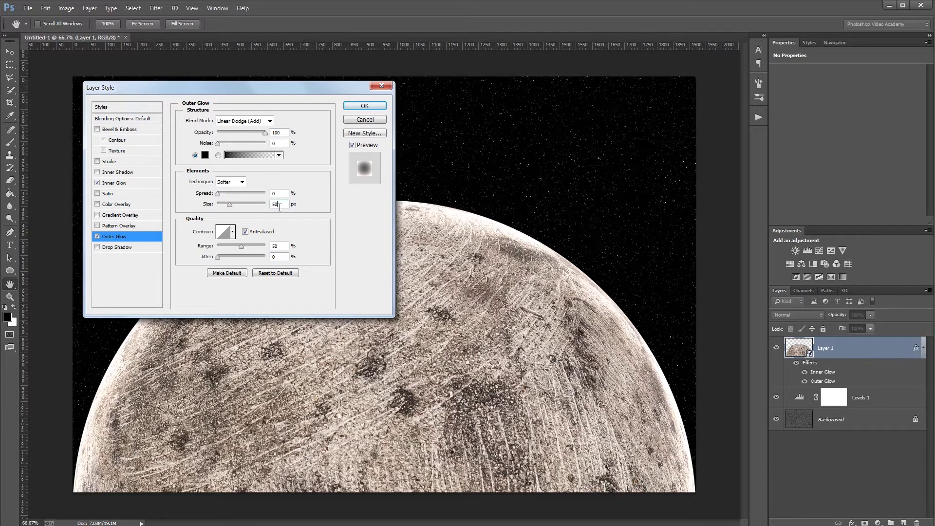
click(205, 155)
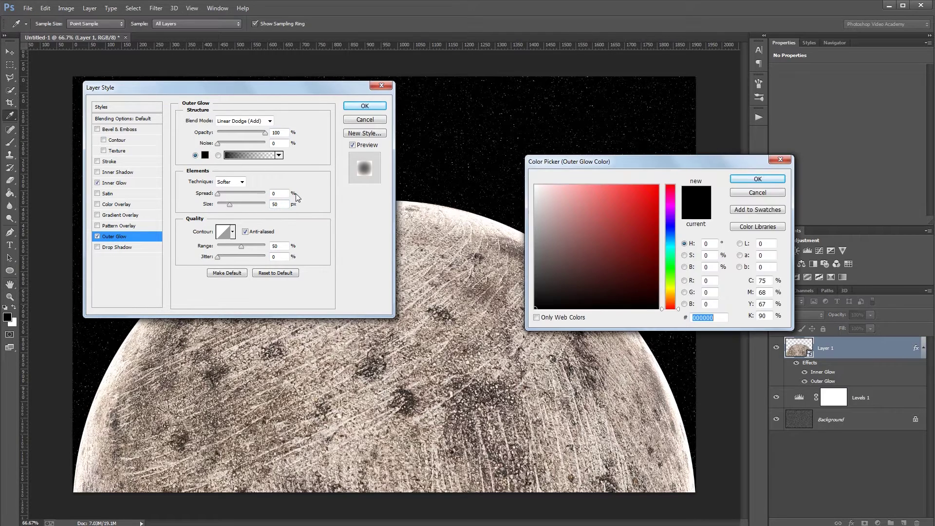
key(ctrl+v)
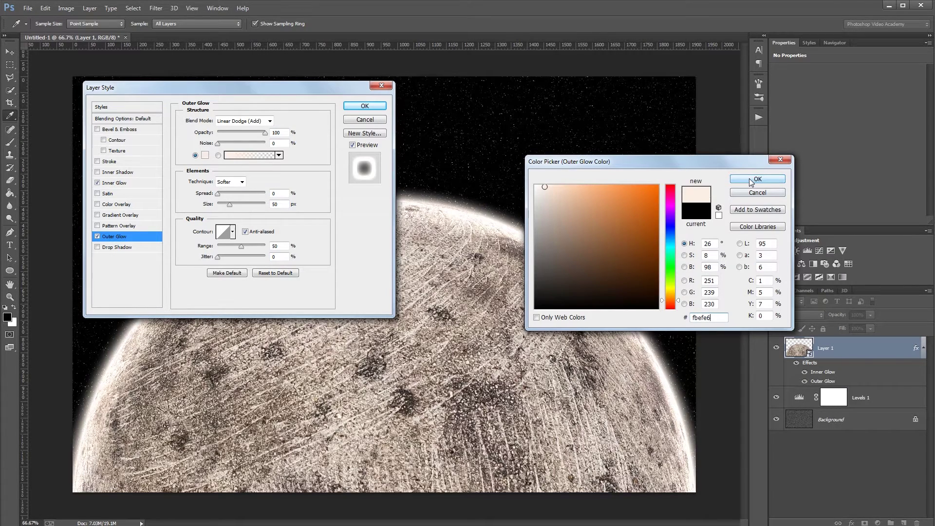
click(752, 180)
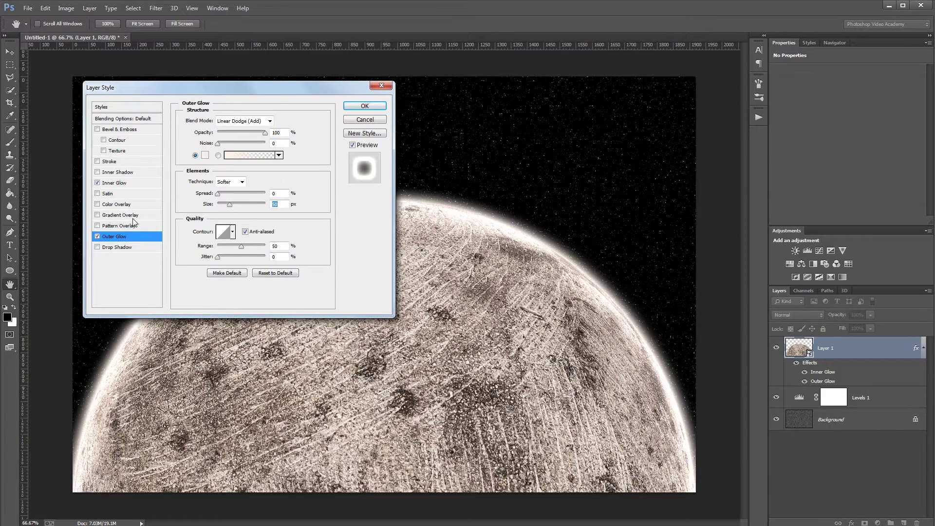
key(Return)
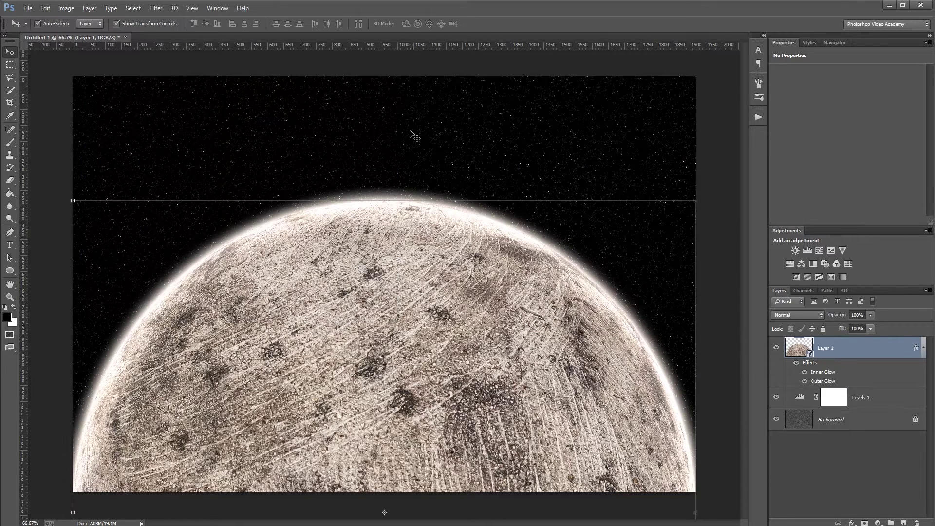
Step: On a new layer, paint a soft 800 px white glow over the planet's horizon
click(908, 523)
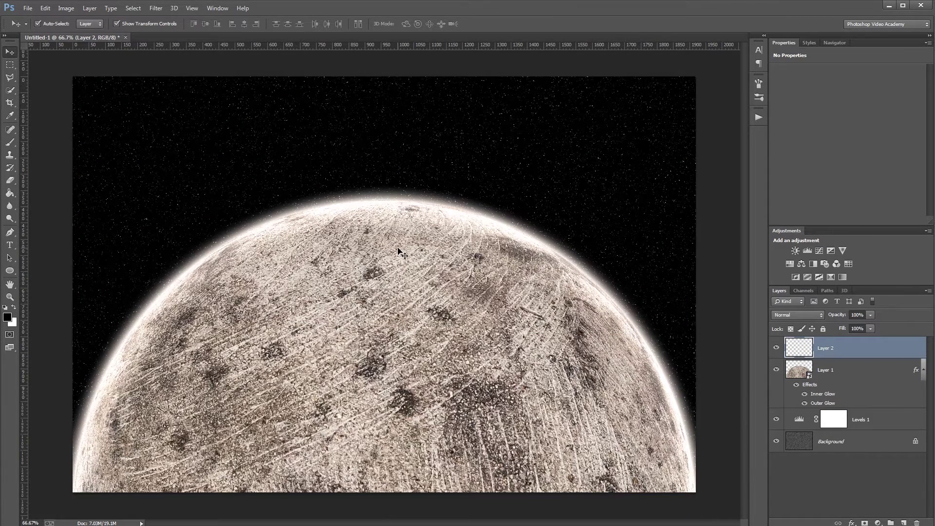
key(b)
right_click(374, 240)
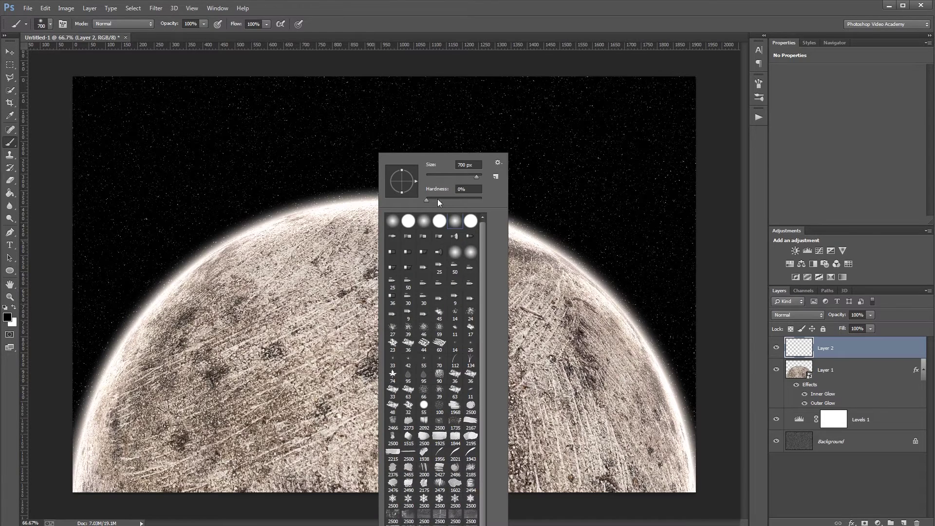
drag(434, 197, 423, 199)
drag(460, 165, 452, 168)
text(8)
key(Return)
key(x)
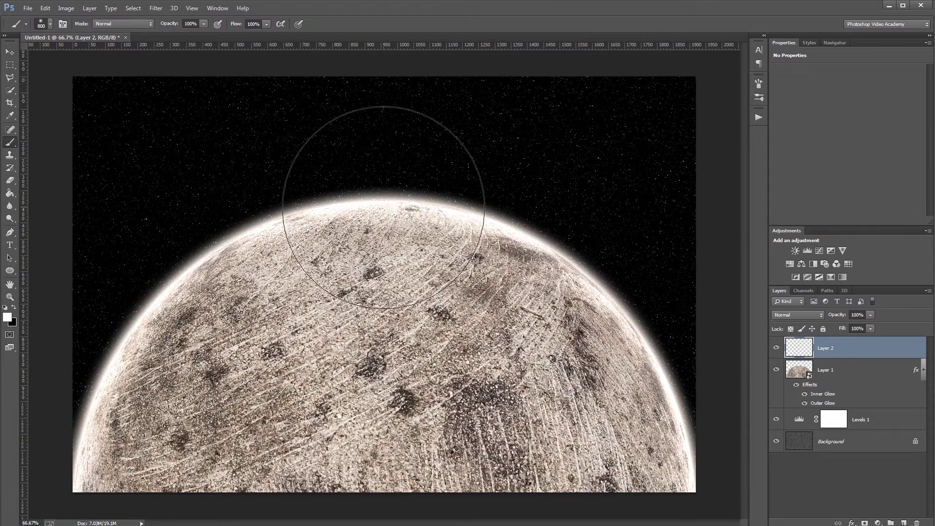
click(386, 208)
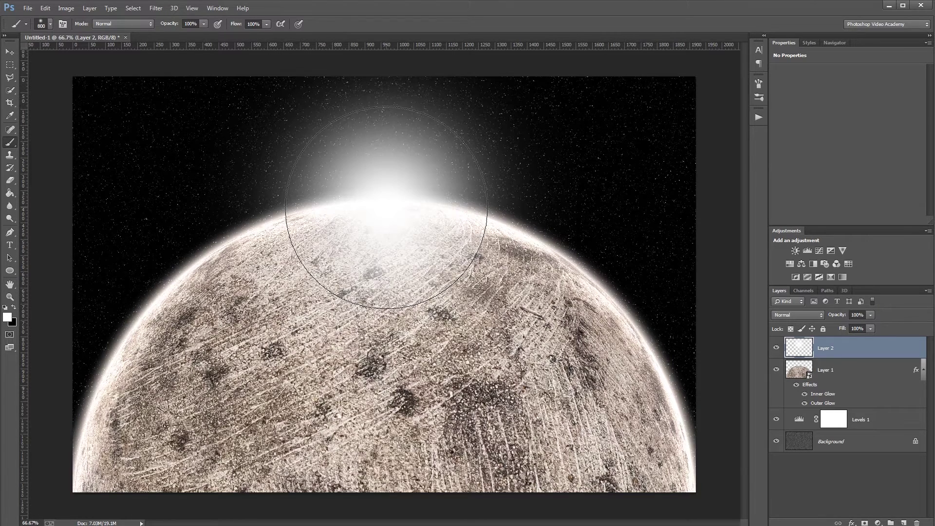
Step: Set the glow layer to Linear Dodge (Add) at 35% fill and clip it to the planet
key(v)
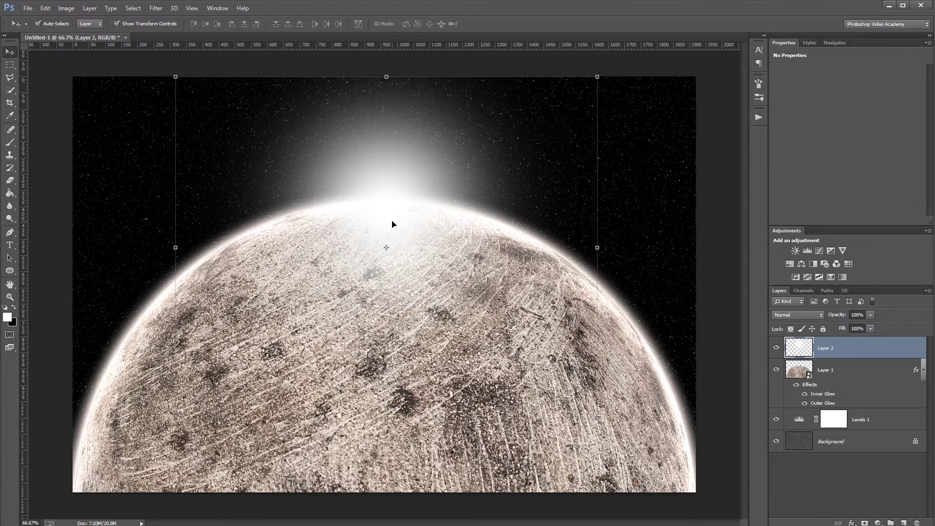
click(784, 316)
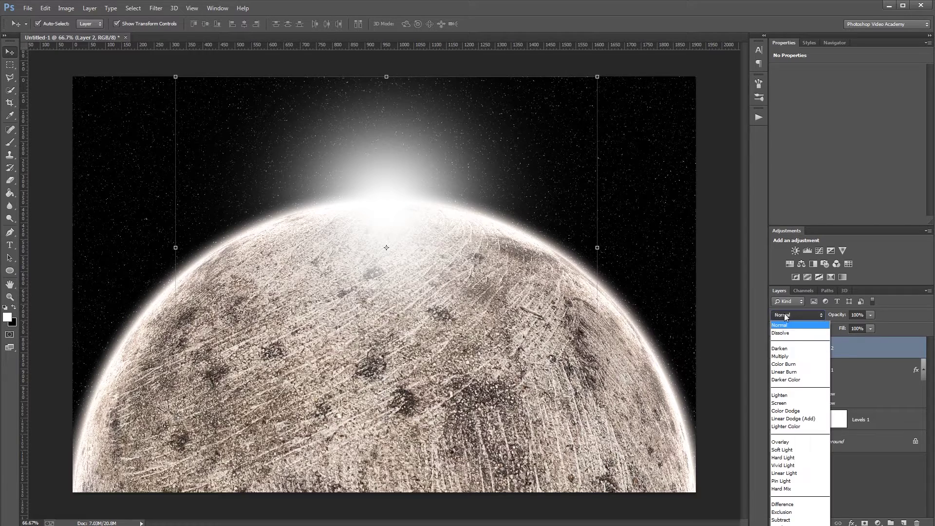
click(802, 419)
click(856, 329)
text(35)
key(Return)
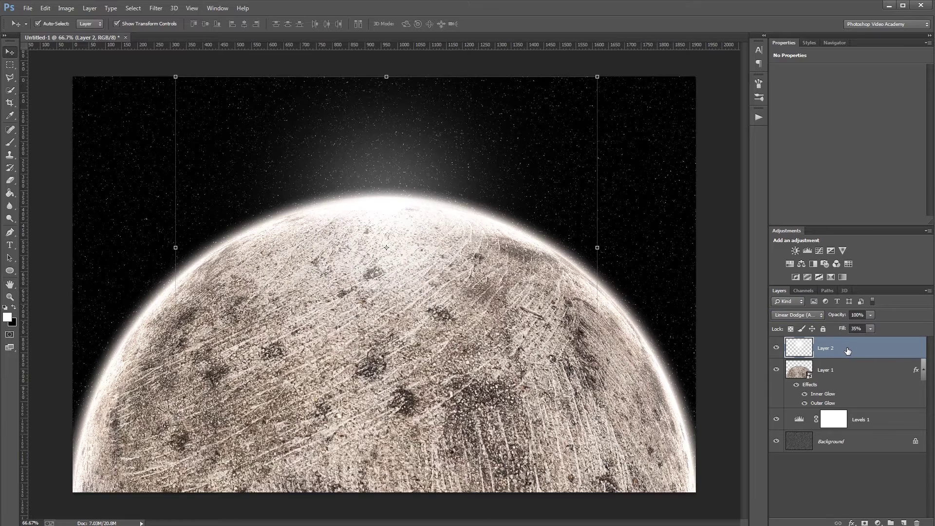
right_click(848, 350)
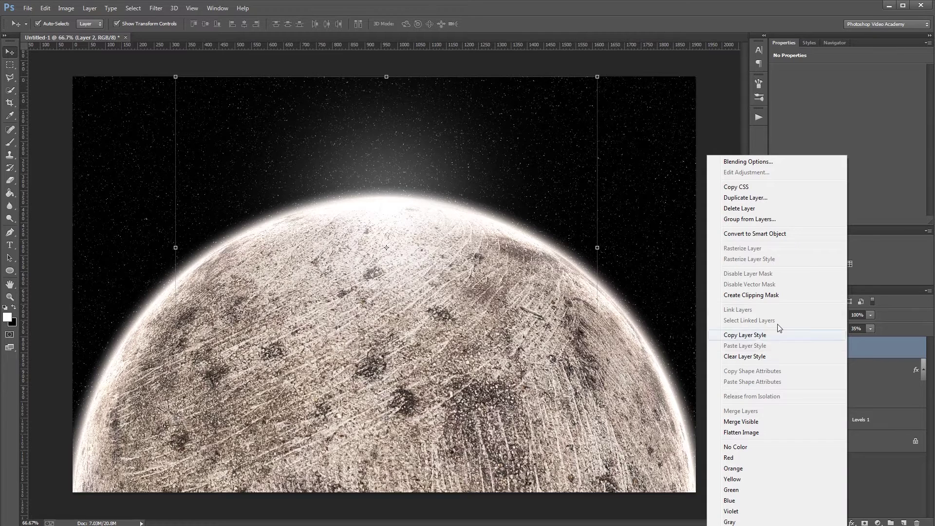
click(764, 297)
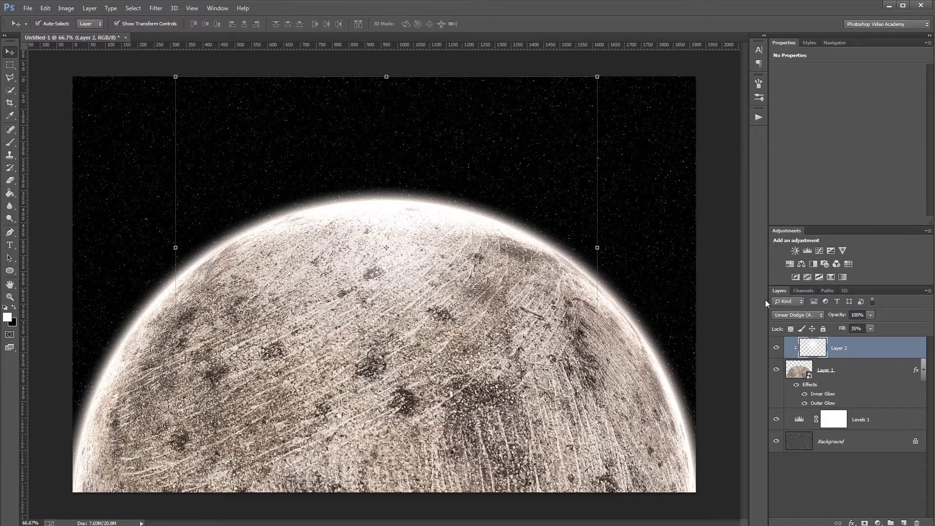
click(776, 347)
click(779, 352)
click(10, 272)
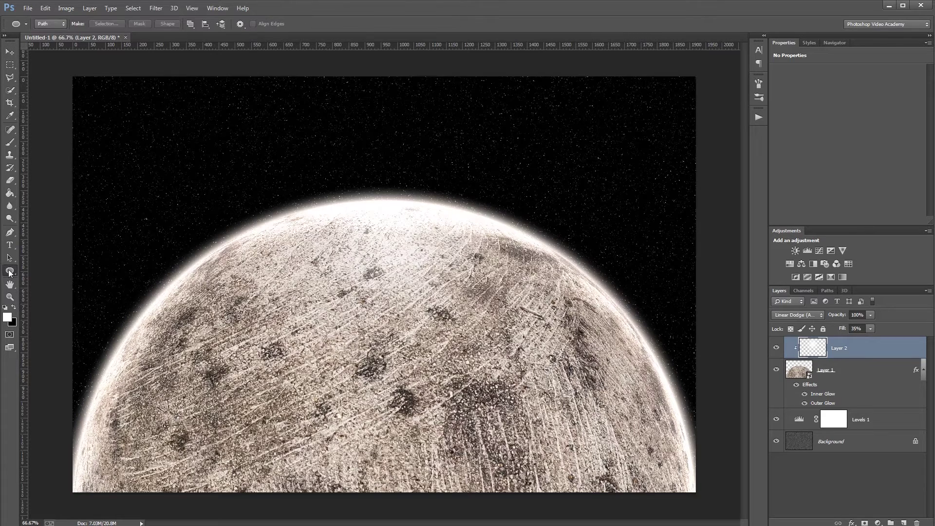
Step: Draw a black 1920 × 1920 px ellipse shape and shift it up-left, leaving a thin planet crescent
click(50, 24)
click(49, 34)
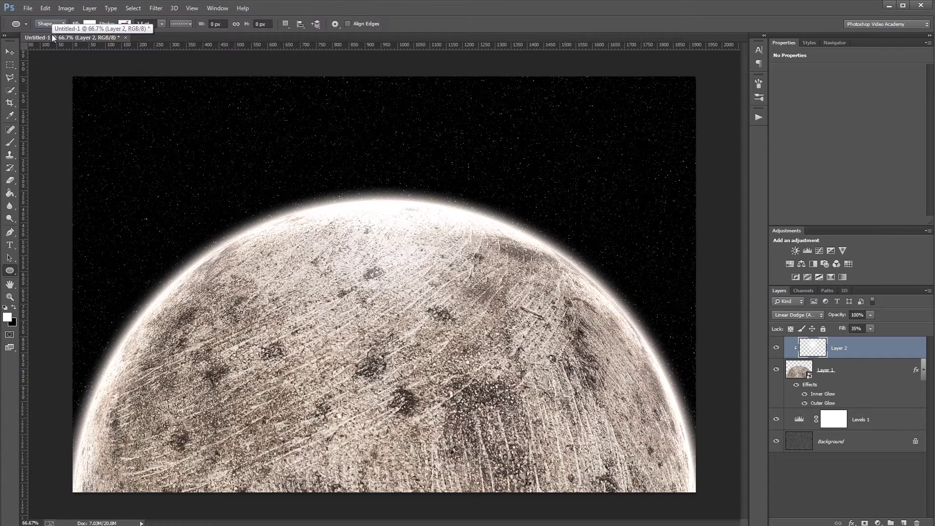
click(13, 307)
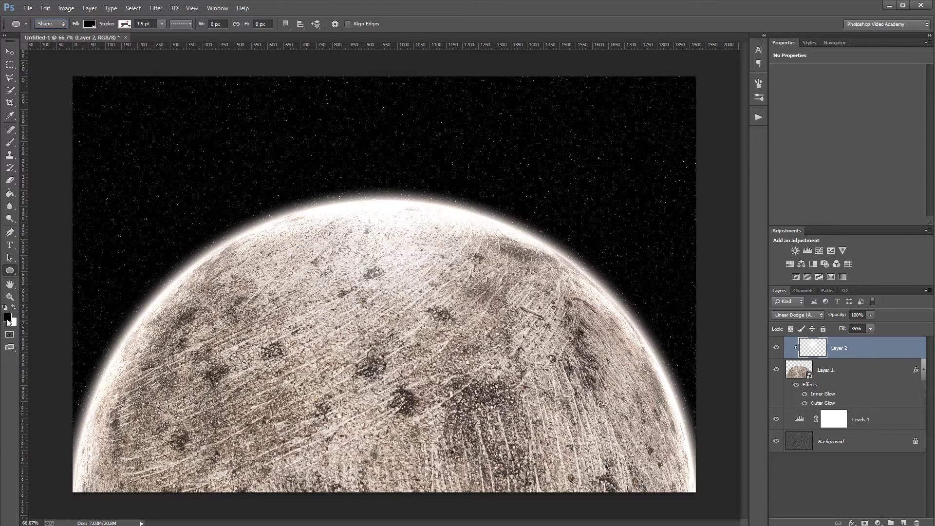
click(383, 292)
click(445, 189)
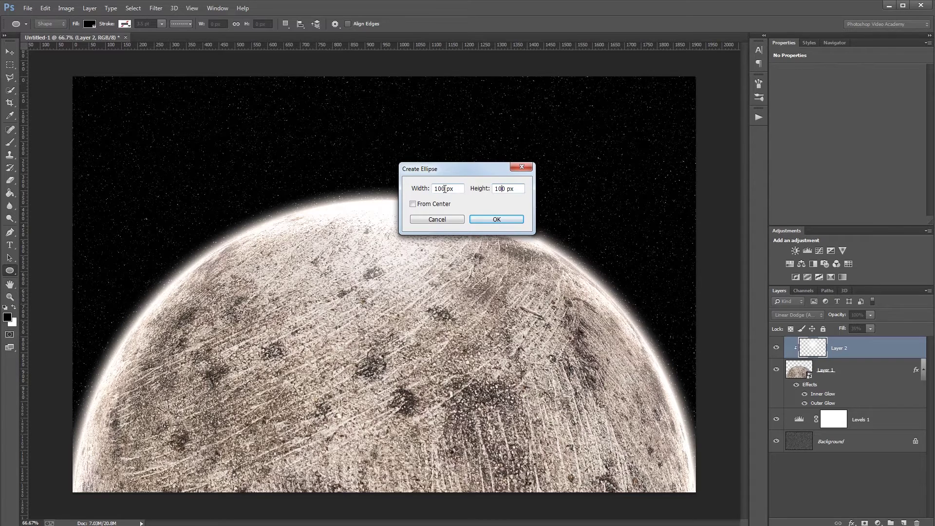
double_click(446, 189)
text(1920)
double_click(499, 188)
text(1920)
click(497, 220)
key(v)
drag(649, 336, 339, 252)
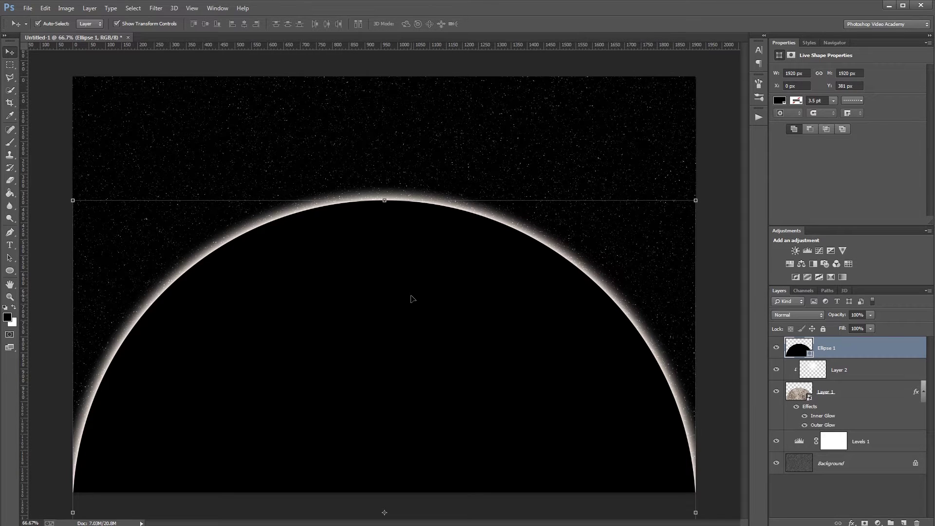
Step: Change the ellipse's fill colour to dark brown 0d0805
double_click(803, 352)
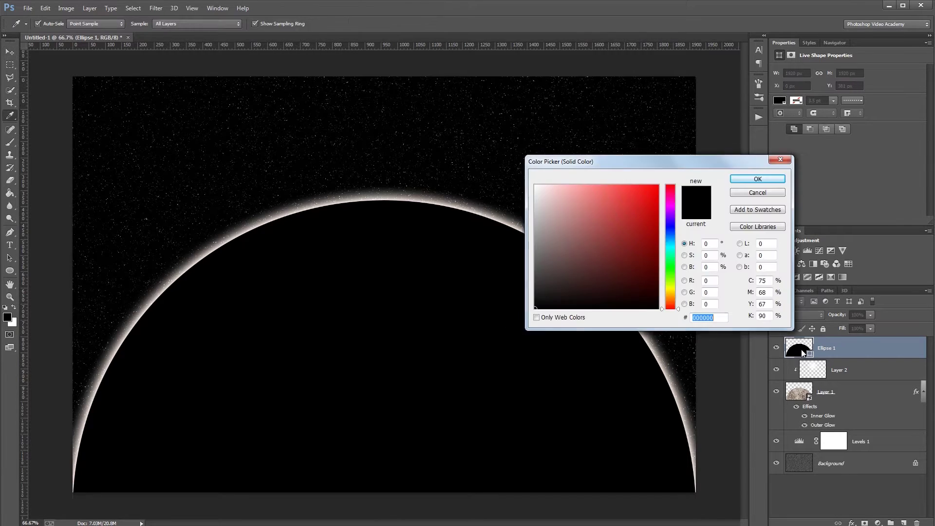
text(0d08)
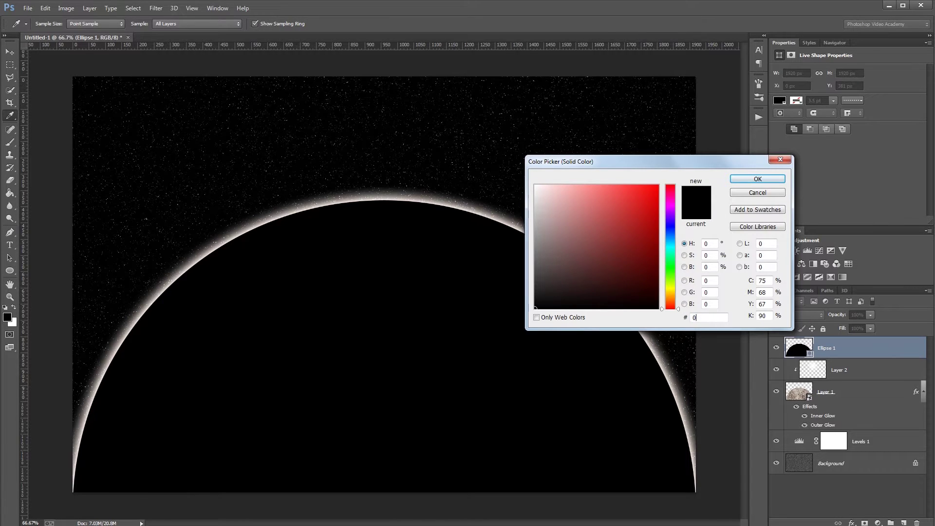
text(05)
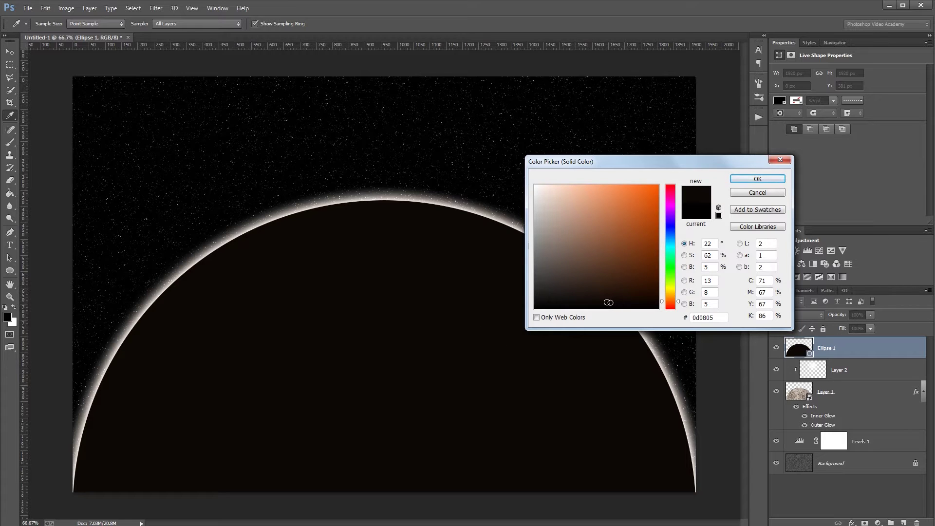
key(Return)
key(v)
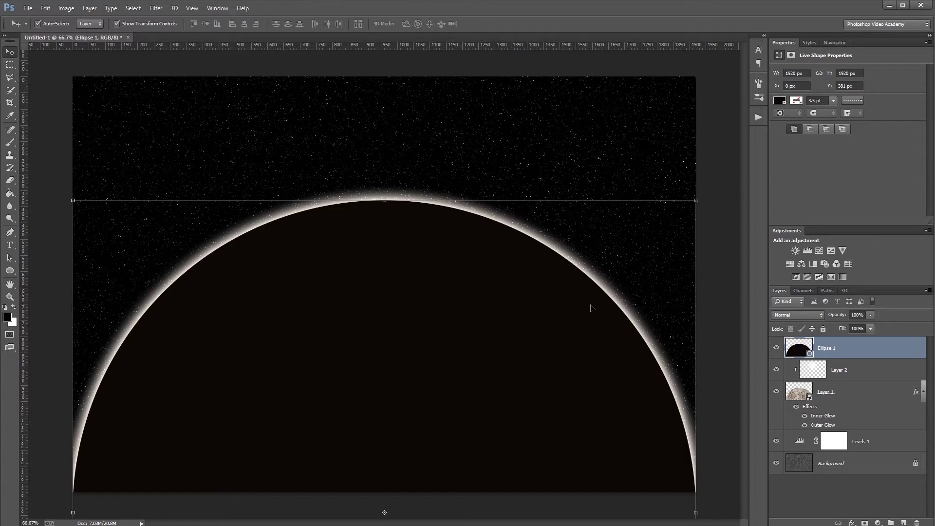
Step: Scale Ellipse 1 proportionally to 2250 px wide and drag it down to reveal the crescent
click(388, 200)
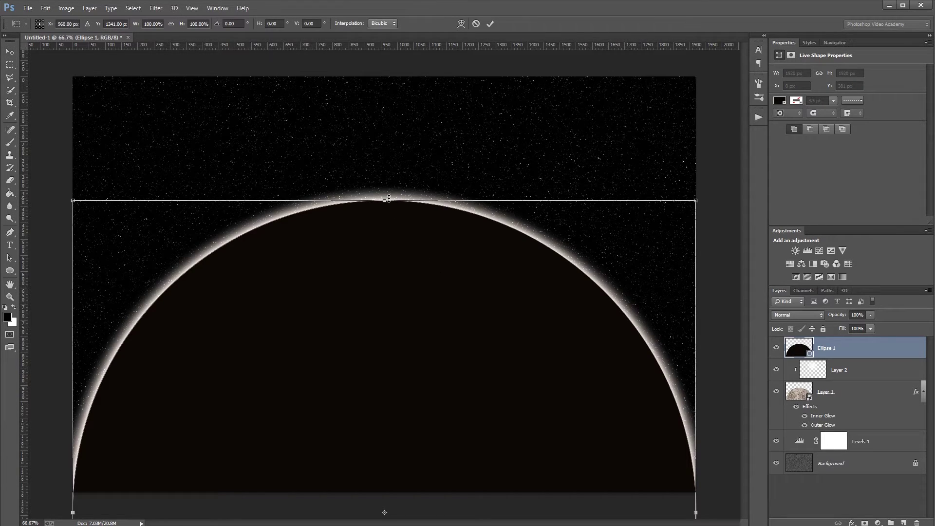
right_click(153, 23)
click(176, 31)
text(2250)
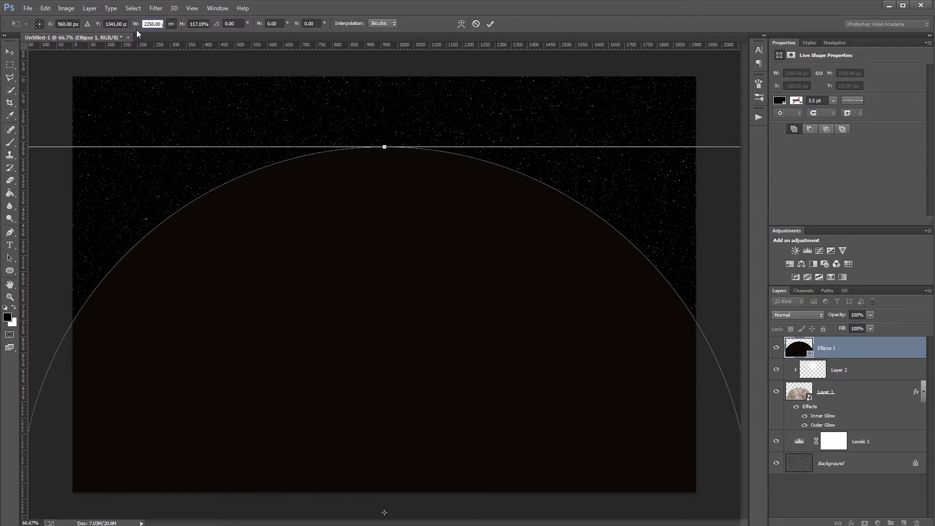
click(171, 23)
key(Return)
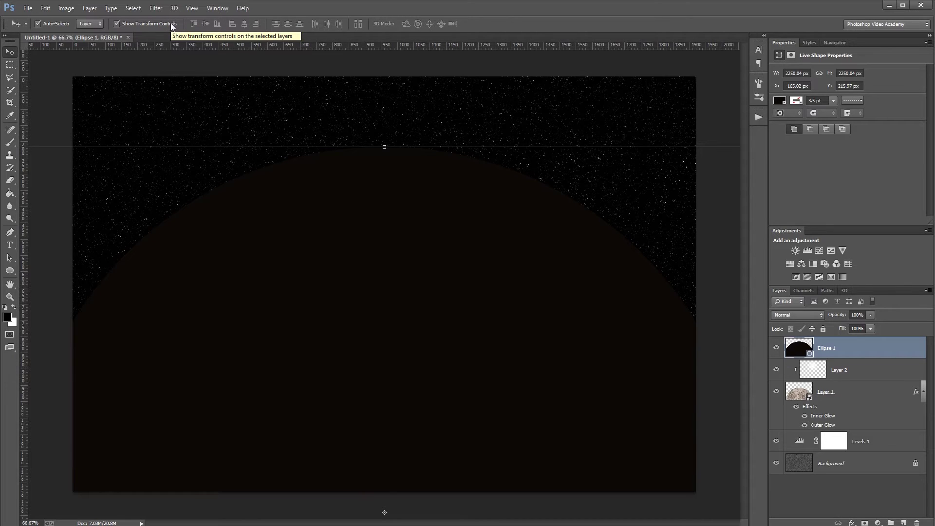
drag(395, 188, 401, 281)
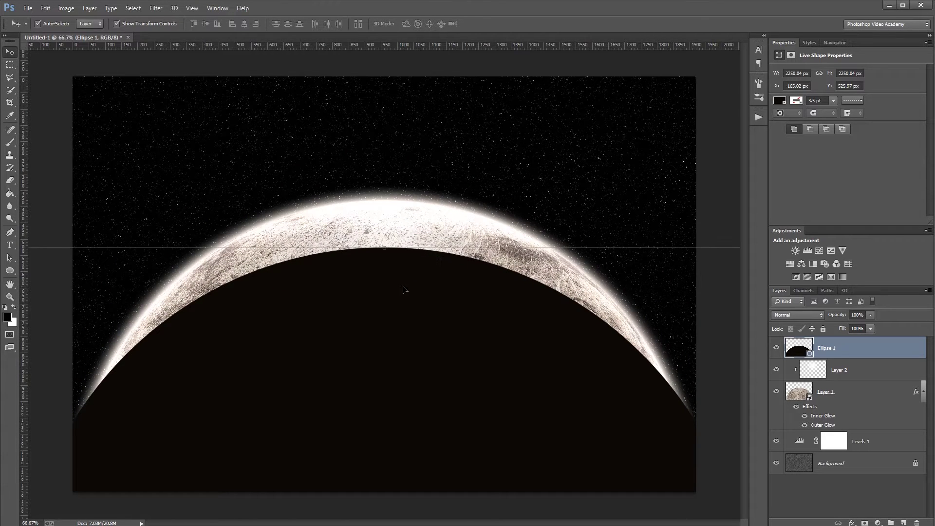
Step: Feather the shadow ellipse's mask edge by 65 px
click(791, 55)
double_click(905, 129)
text(65)
key(Return)
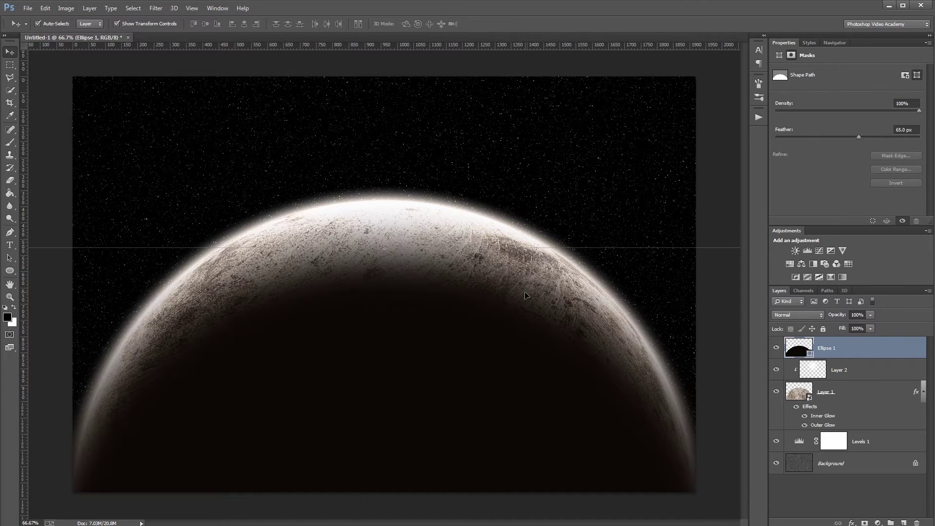
Step: Set the ellipse's blend mode to Linear Burn and add an empty Layer 3 above it
click(790, 315)
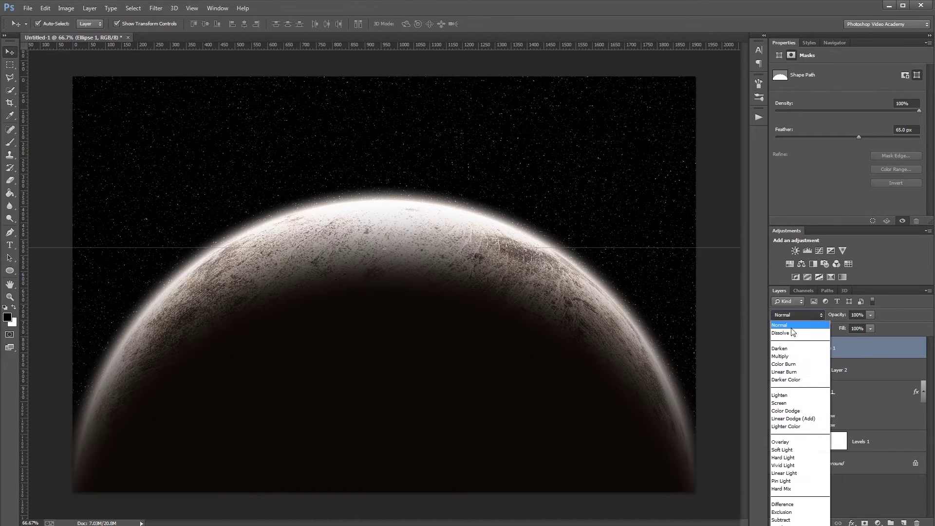
click(798, 372)
key(g)
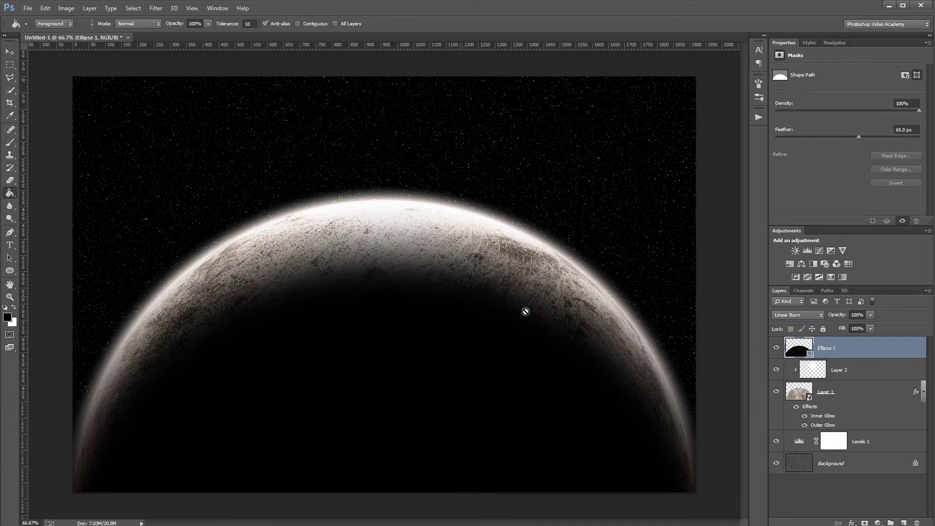
key(ctrl+shift+alt+n)
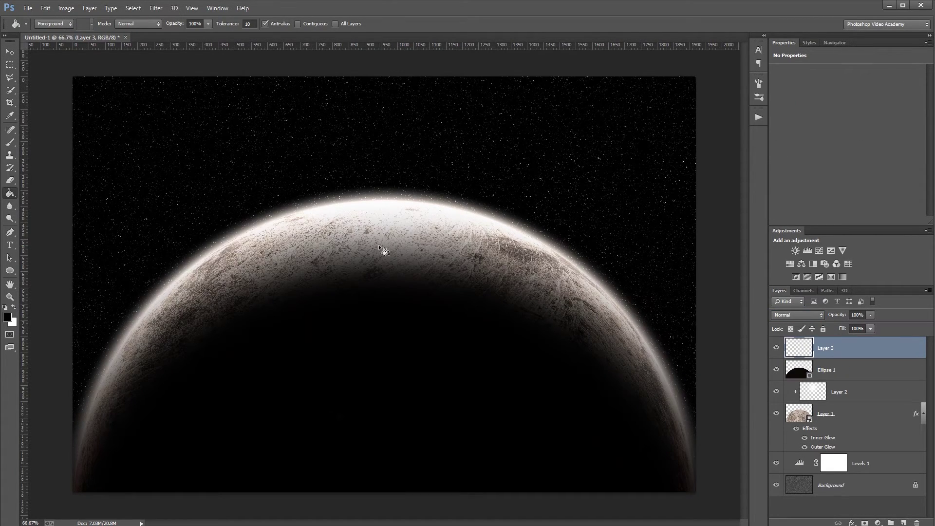
Step: Fill Layer 3 with black and render a Movie Prime lens flare near the planet's rim
click(382, 250)
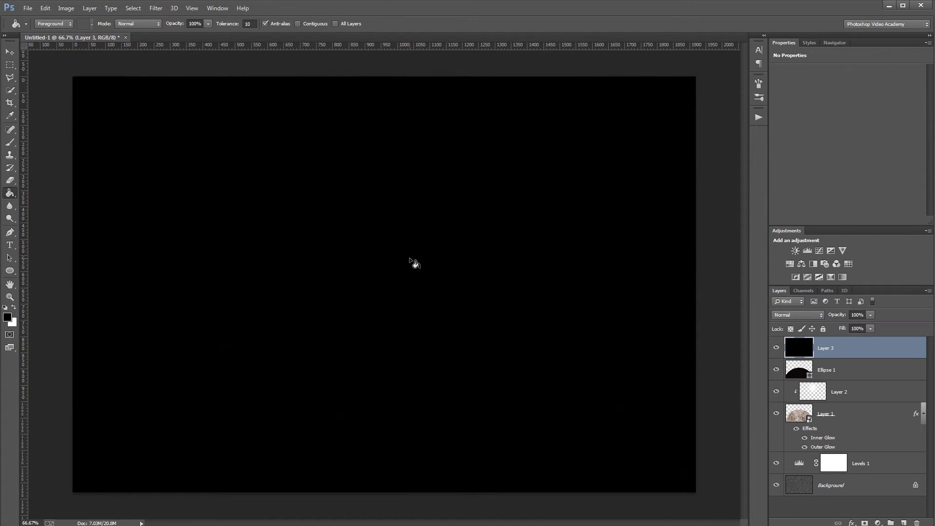
click(156, 8)
mouse_move(219, 174)
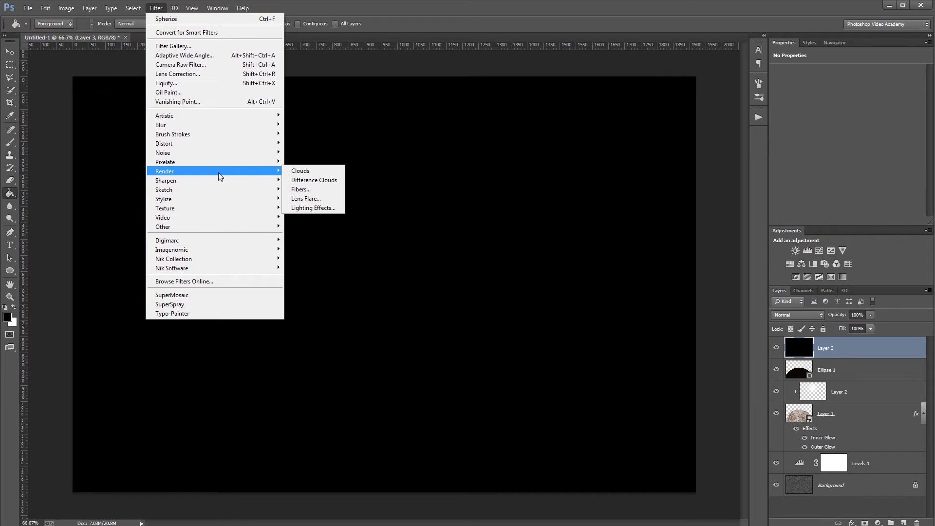
click(312, 198)
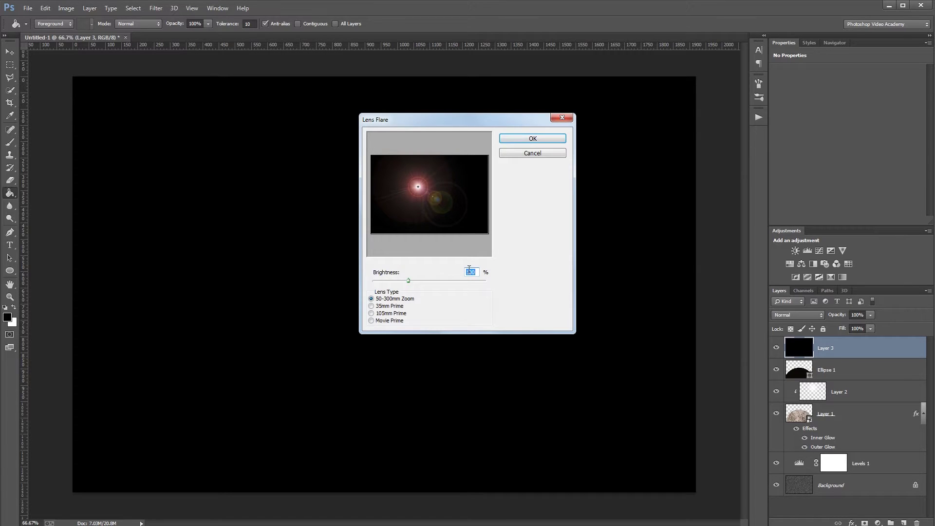
click(392, 321)
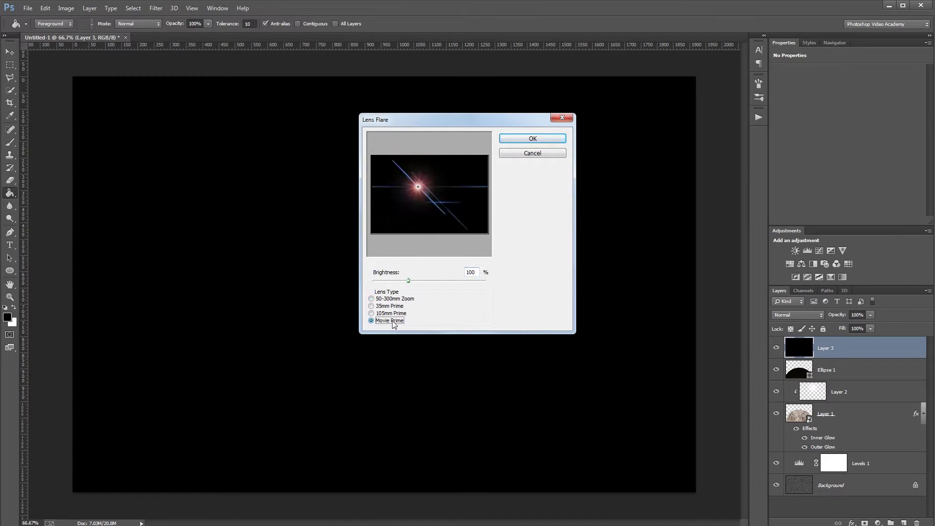
drag(418, 187, 430, 179)
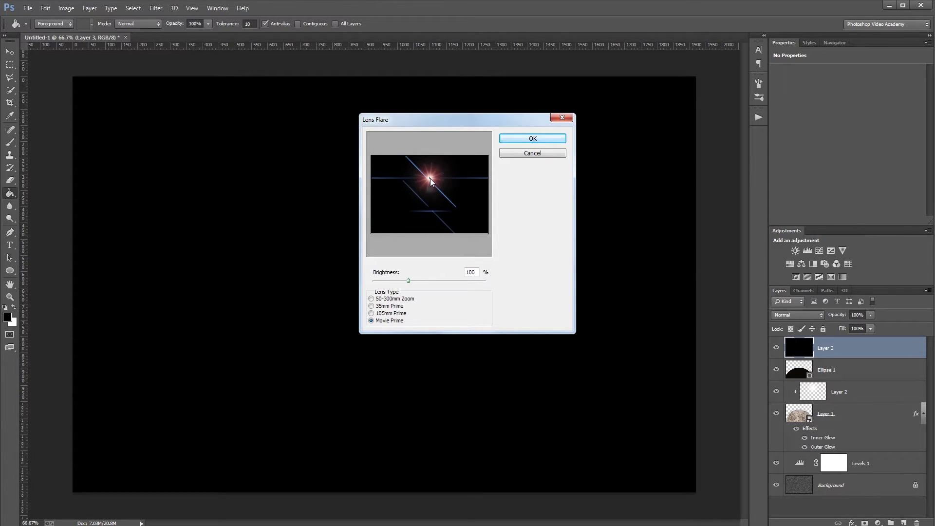
click(526, 138)
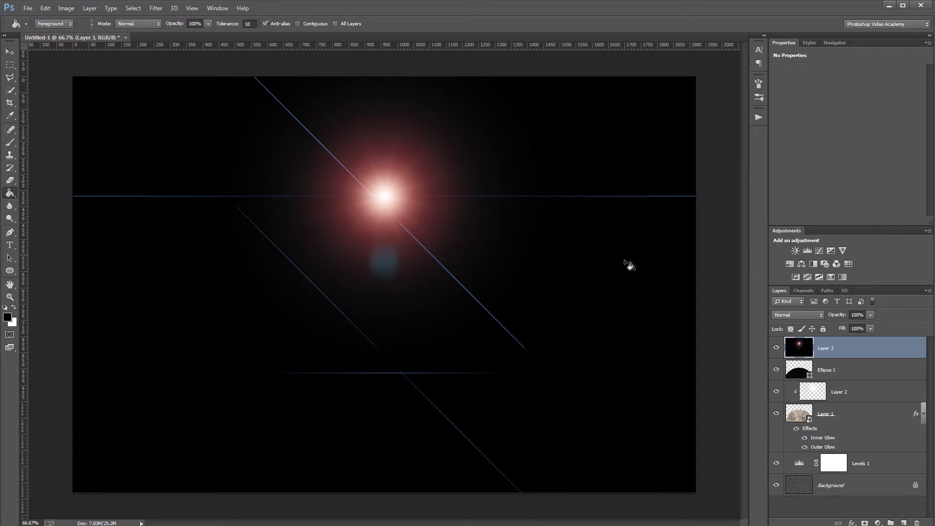
Step: Blend the flare layer in Screen mode and add an empty Layer 4
click(793, 315)
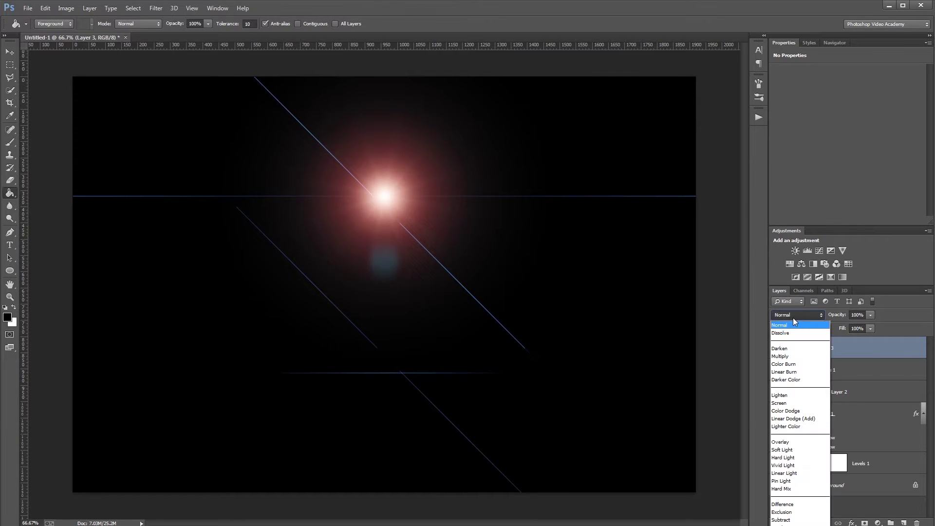
click(793, 402)
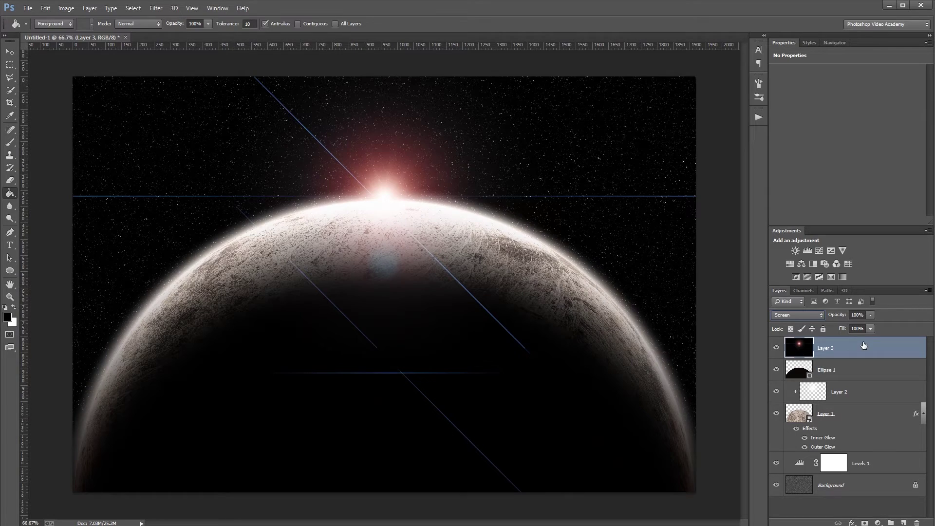
click(904, 522)
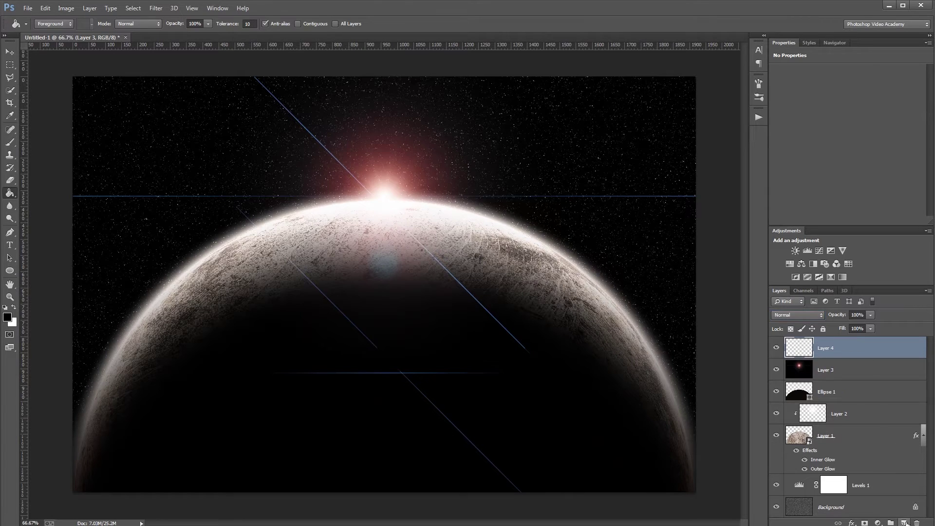
Step: Fill Layer 4 with black and render a 105mm Prime lens flare on it
click(396, 262)
key(v)
click(156, 8)
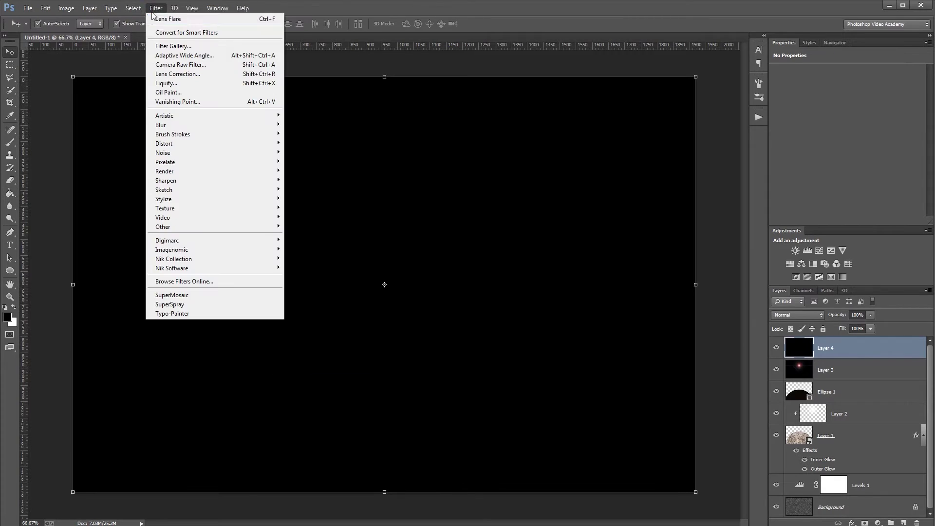
mouse_move(223, 172)
click(320, 202)
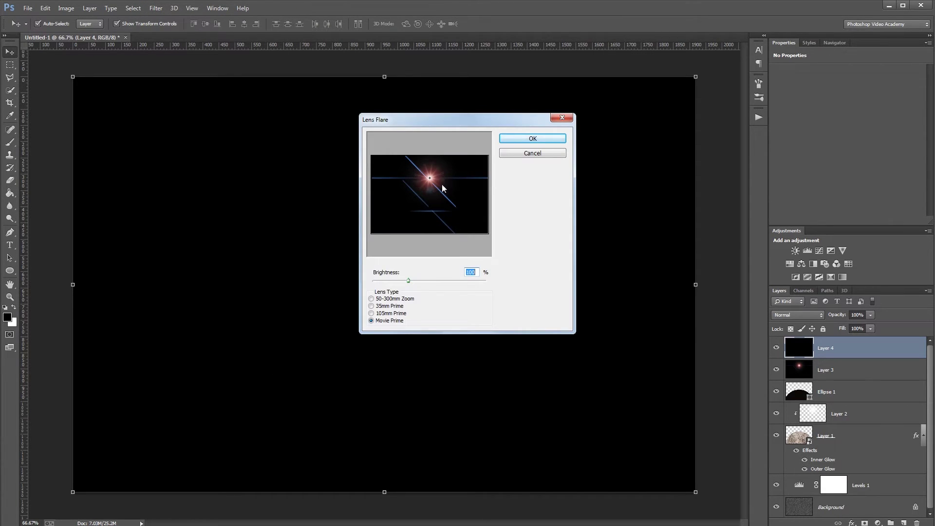
click(397, 315)
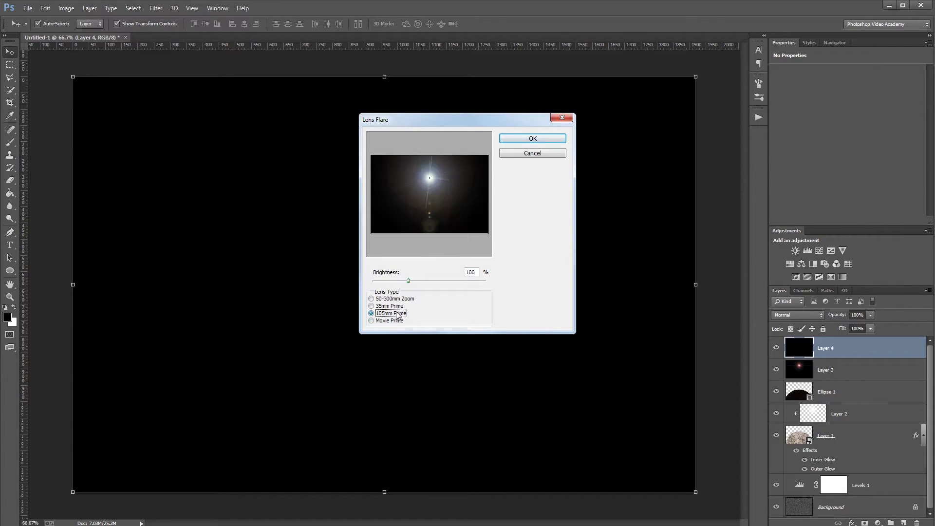
click(519, 139)
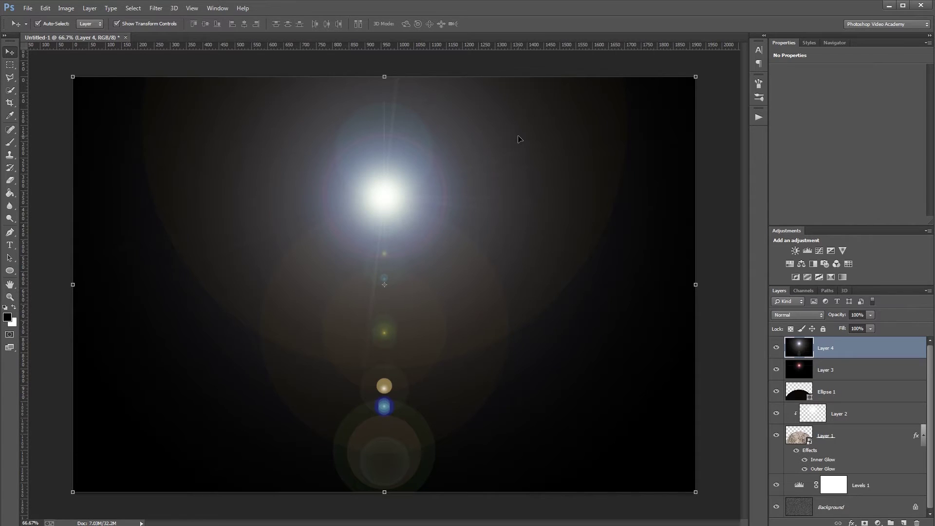
Step: Set Layer 4 to Screen blend mode at 85% opacity
click(787, 315)
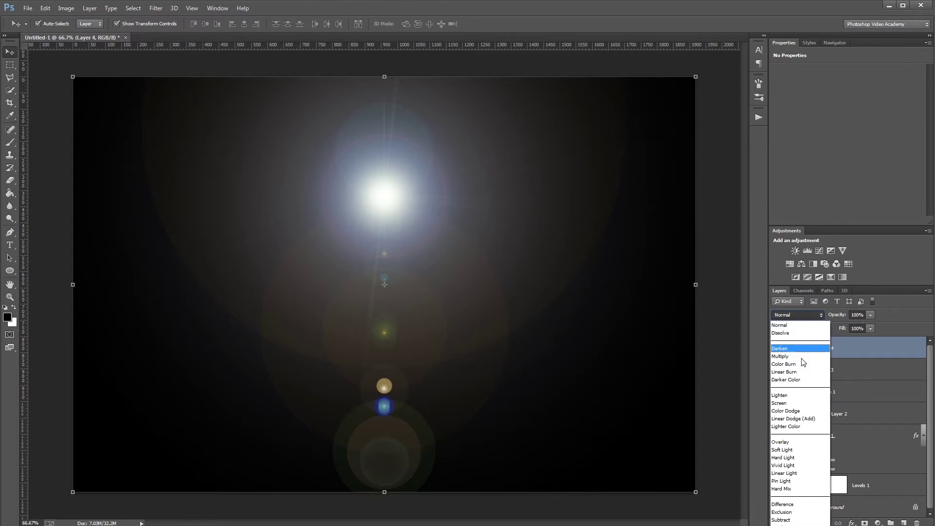
click(794, 401)
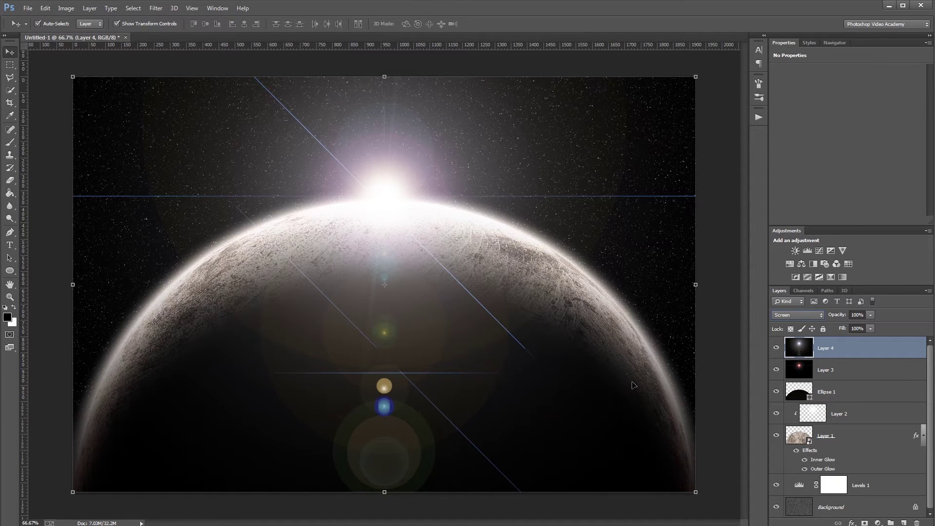
click(859, 315)
text(85)
key(Return)
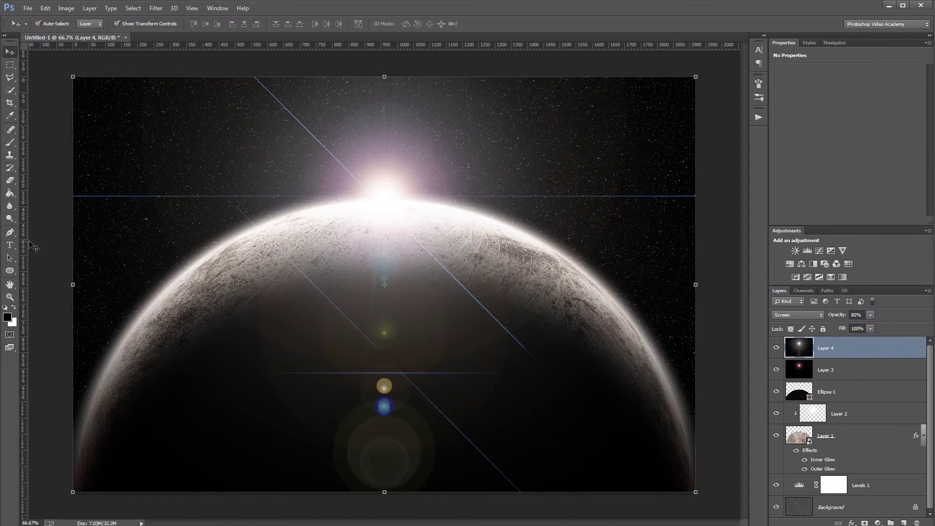
Step: Add a 'PLANET EARTH 2' text layer on the canvas
click(8, 245)
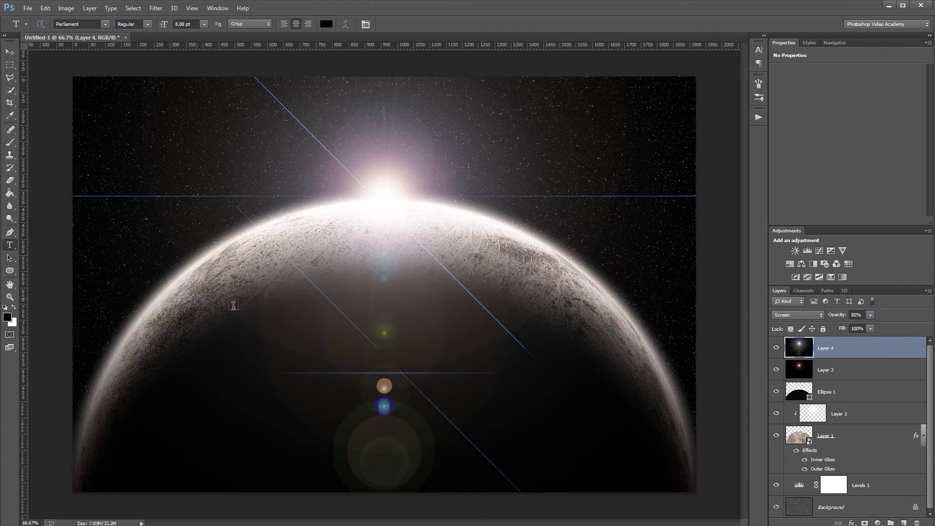
click(329, 374)
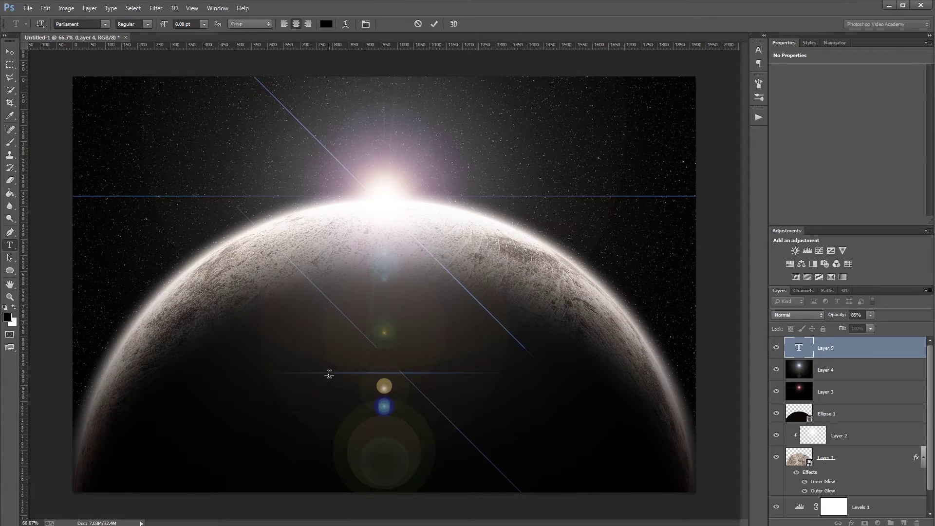
key(ctrl+Return)
Step: Enlarge the title and move it to the centre over the planet
key(ctrl+t)
drag(347, 368, 658, 204)
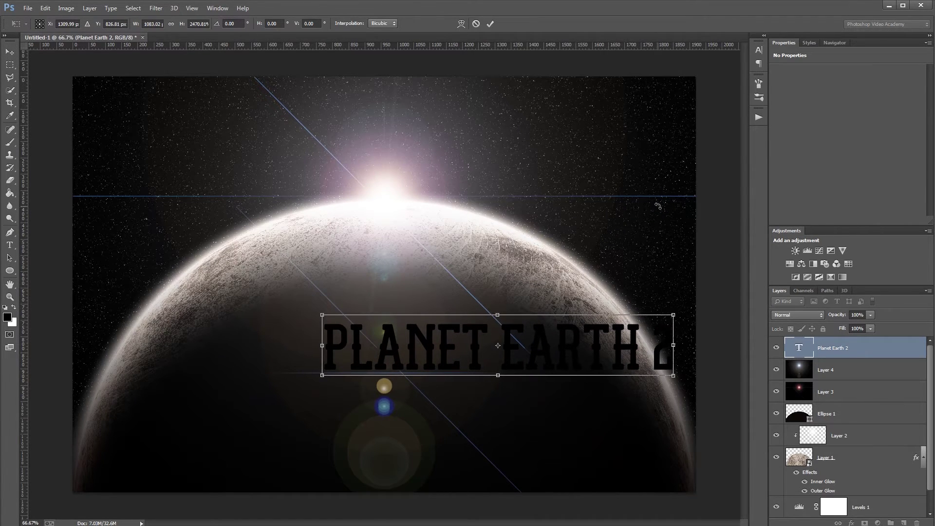
key(Return)
drag(598, 335, 481, 339)
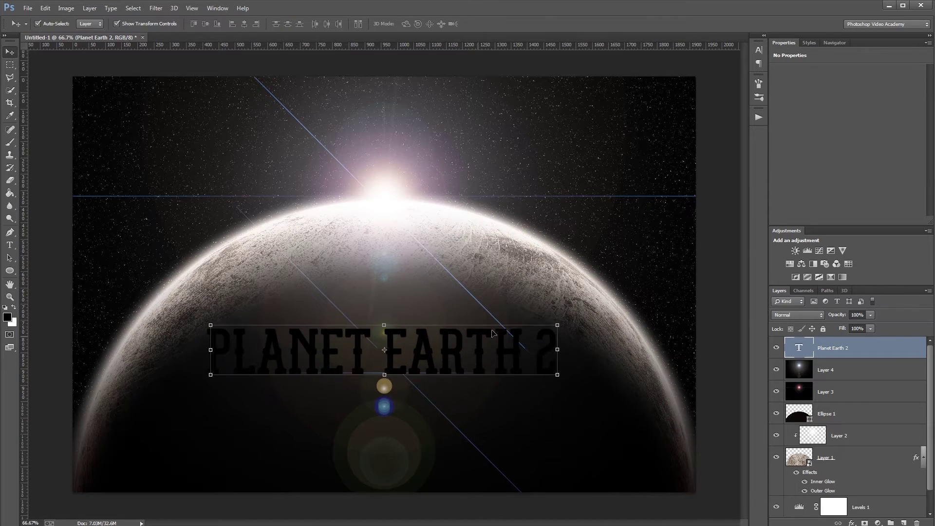
click(759, 50)
Step: Set the title's font to Franchise in All Caps
click(681, 55)
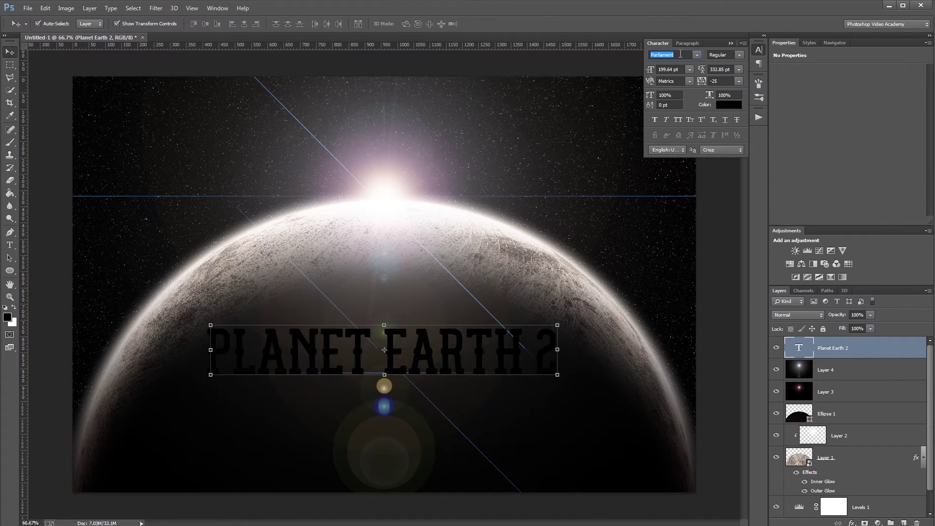
text(Franchise)
key(Return)
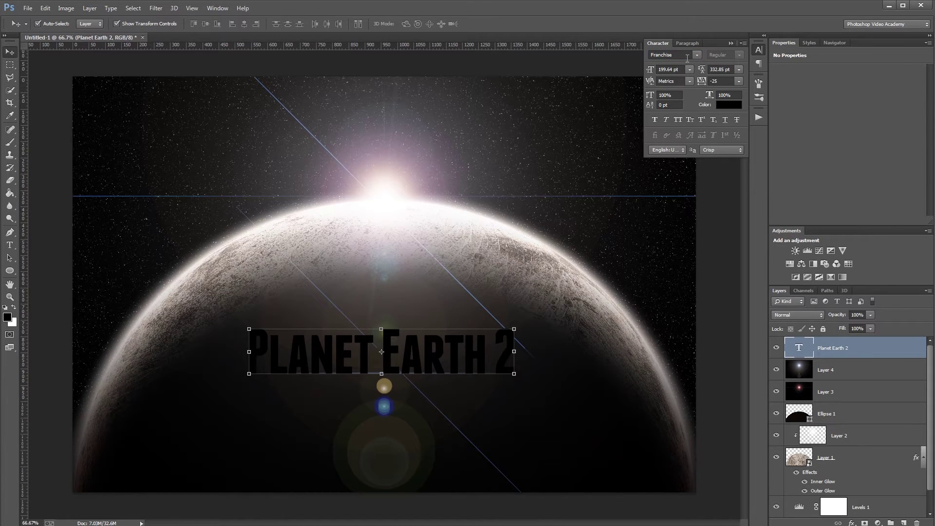
click(677, 122)
Step: Scale the title up, set tracking to 200, and move it lower on the planet
drag(514, 328, 531, 314)
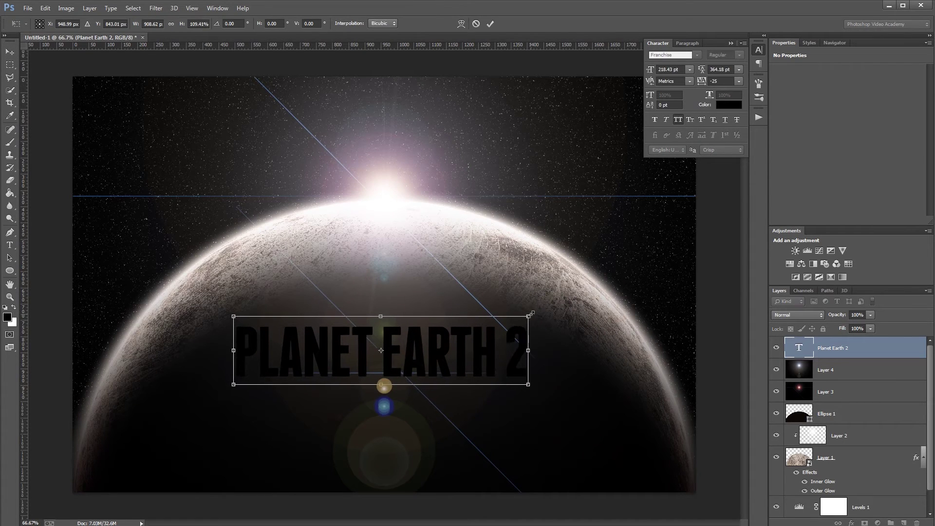
key(Return)
click(720, 81)
text(200)
key(Return)
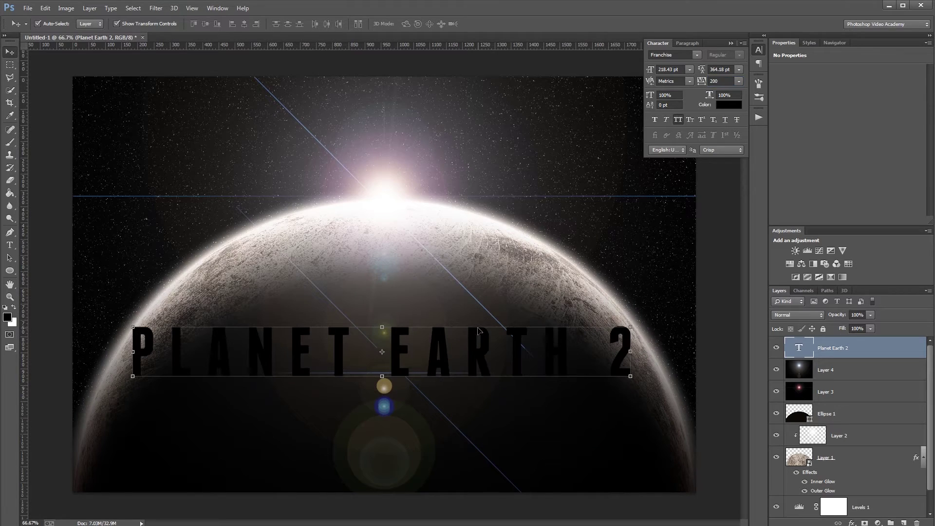
drag(472, 337, 476, 364)
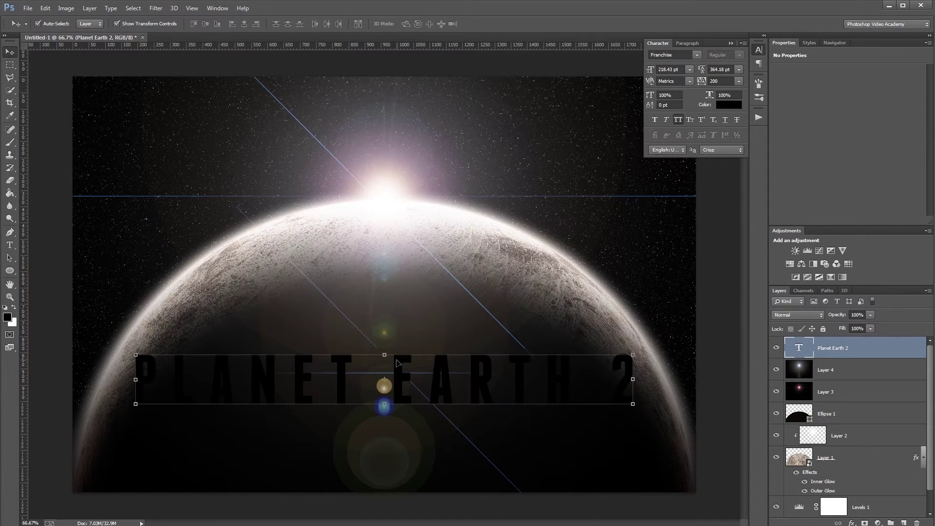
double_click(872, 351)
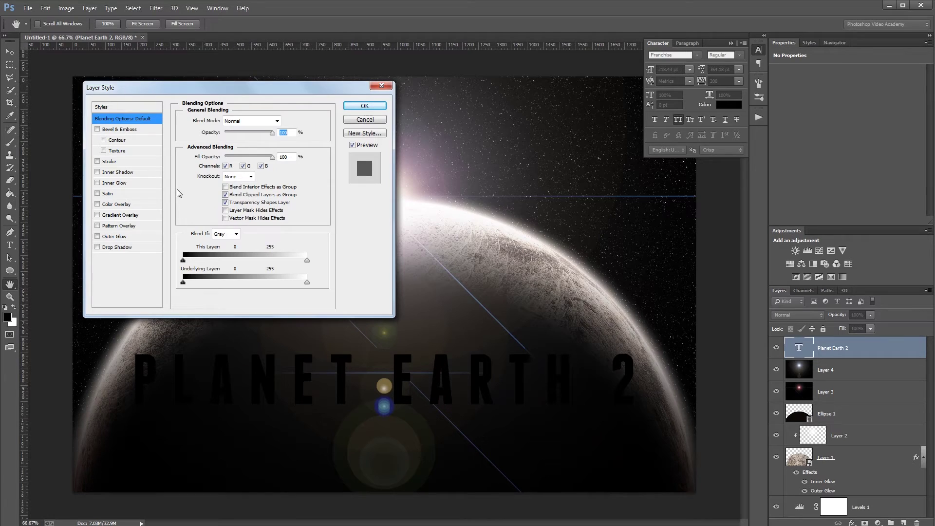
Step: Add a white Inner Glow in Linear Dodge (Add) at 100% opacity, size 7
click(115, 183)
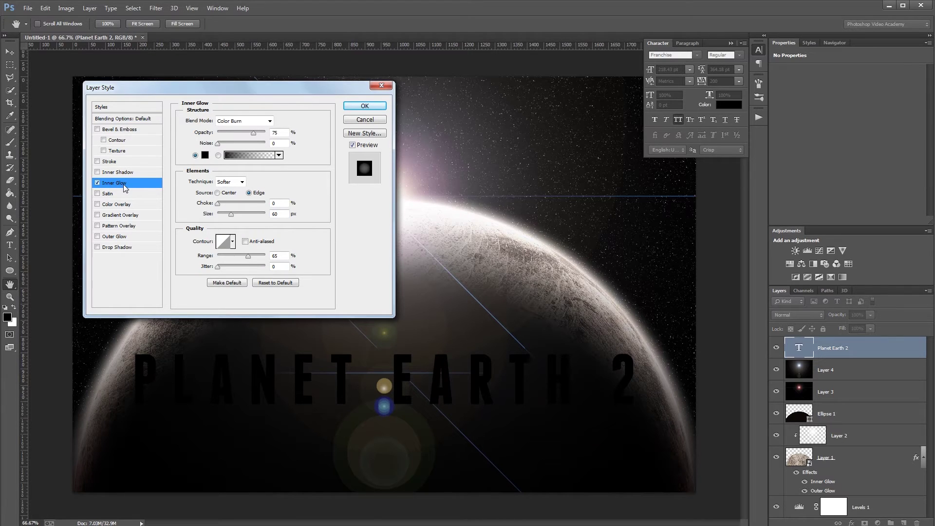
click(205, 155)
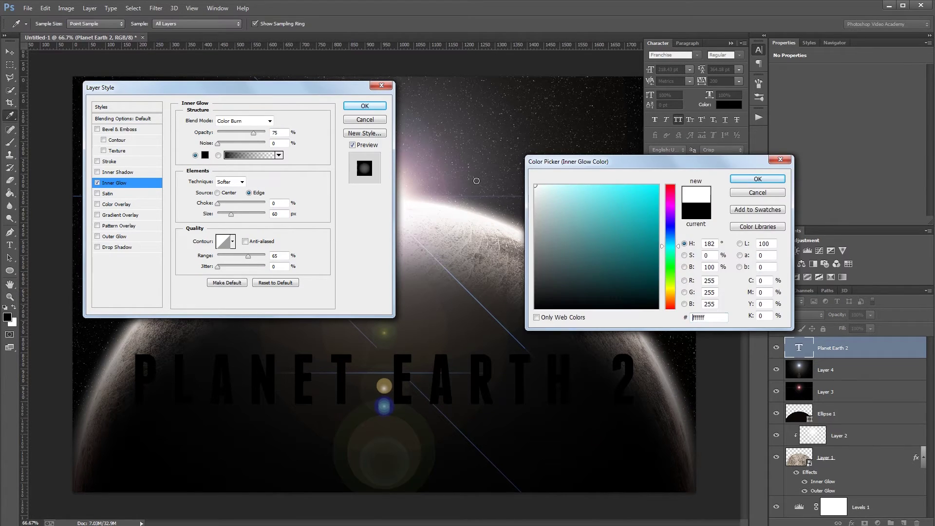
key(Return)
click(234, 121)
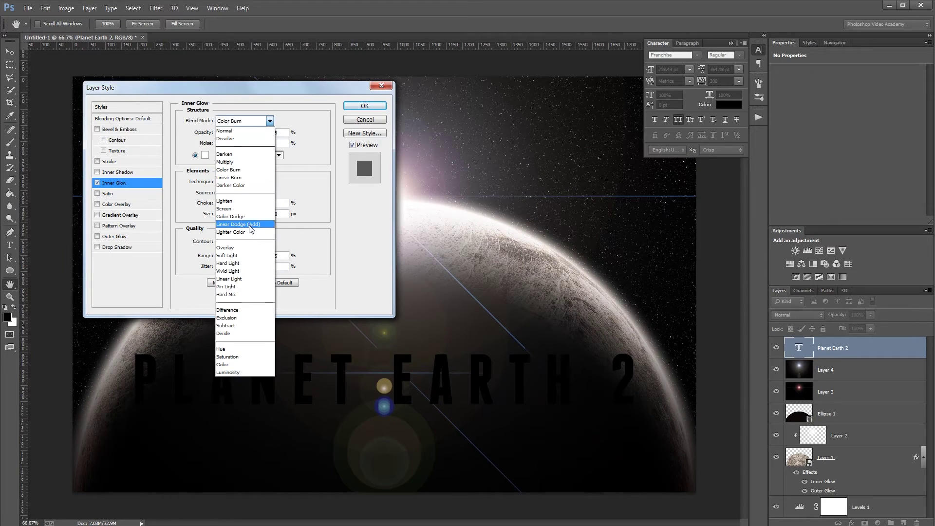
click(251, 225)
click(282, 135)
key(BackSpace)
key(BackSpace)
text(100)
text(10)
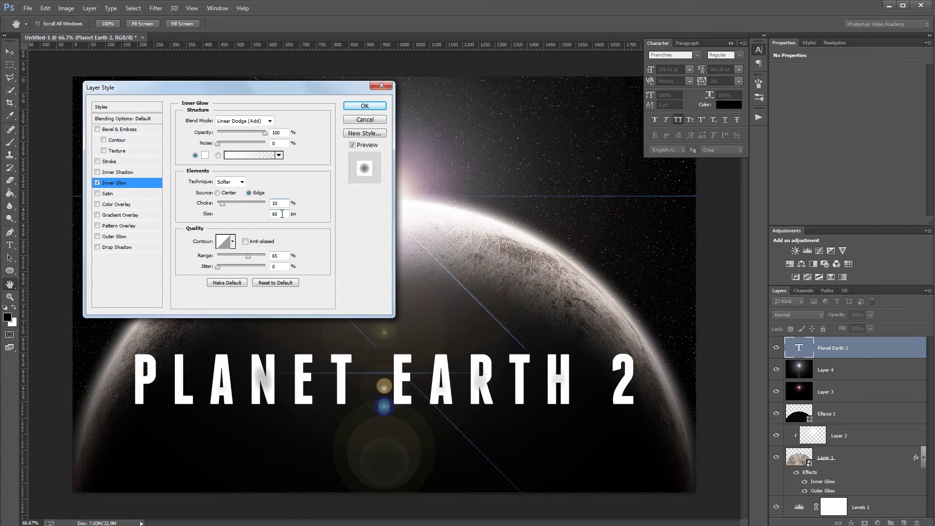
double_click(282, 214)
text(7)
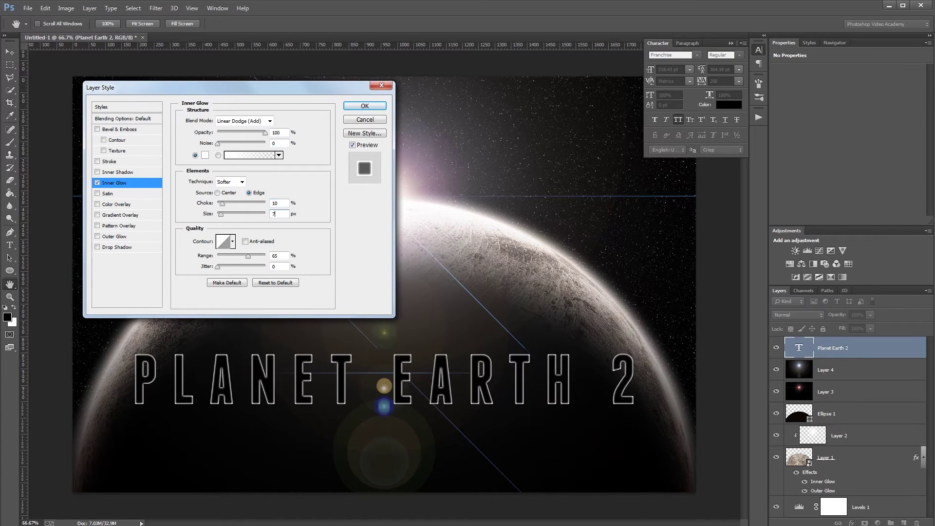
Step: Add a white Linear Dodge (Add) Outer Glow at 100% opacity, spread 5, size 21
click(127, 237)
click(205, 154)
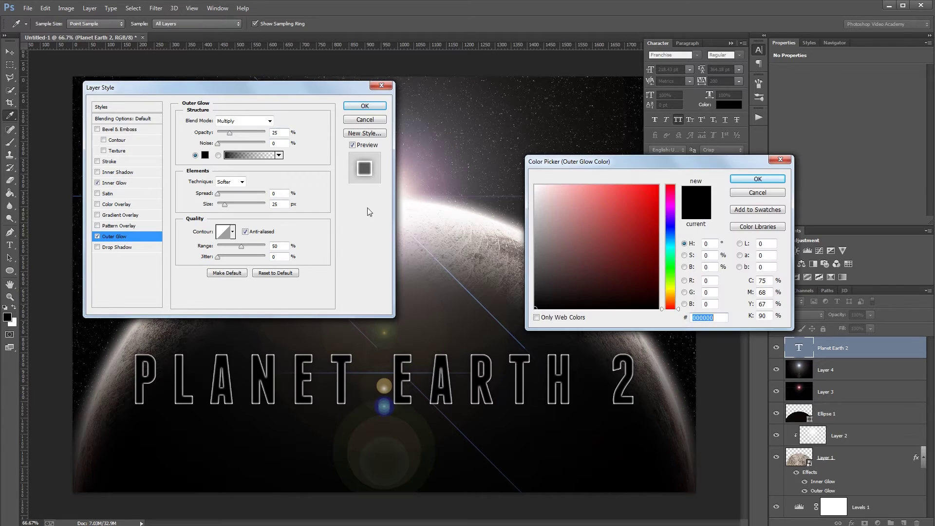
click(524, 209)
key(Return)
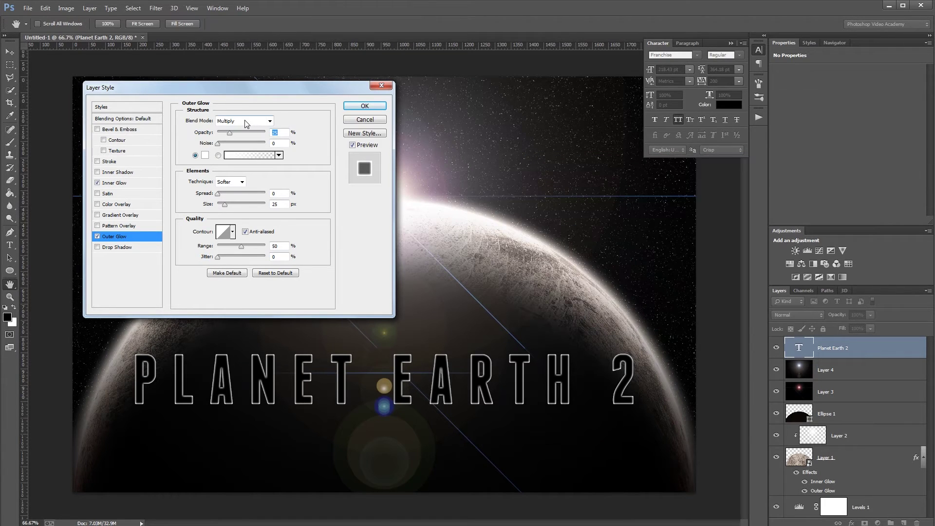
click(246, 122)
click(246, 224)
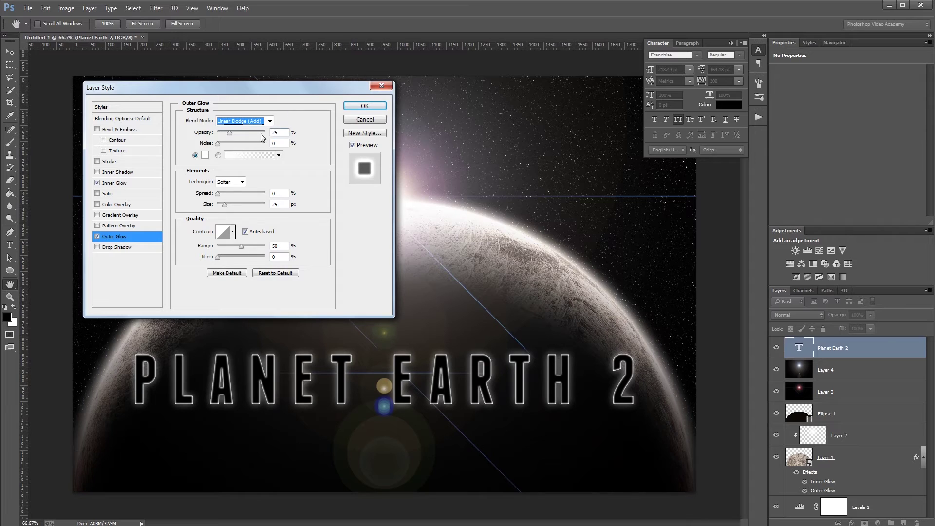
drag(263, 133, 274, 136)
click(276, 193)
text(5)
double_click(281, 204)
text(21)
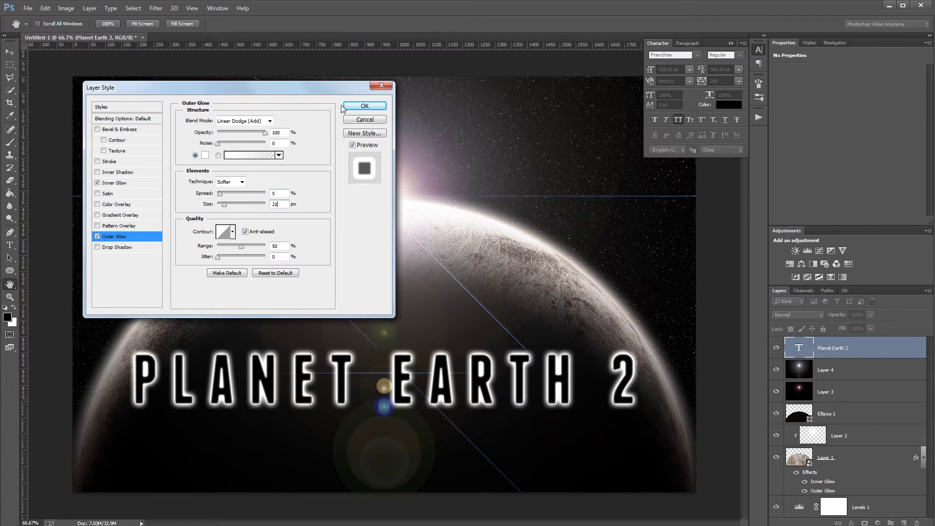
click(366, 105)
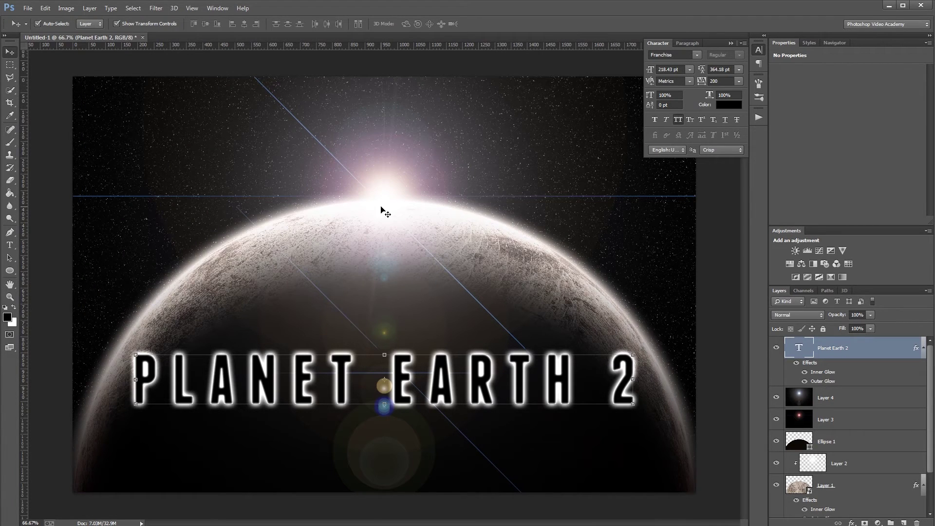
Step: Duplicate the title below itself and retype it as 'WHERE WILL YOU GO WHEN THE WORLD ENDS?'
key(ctrl+j)
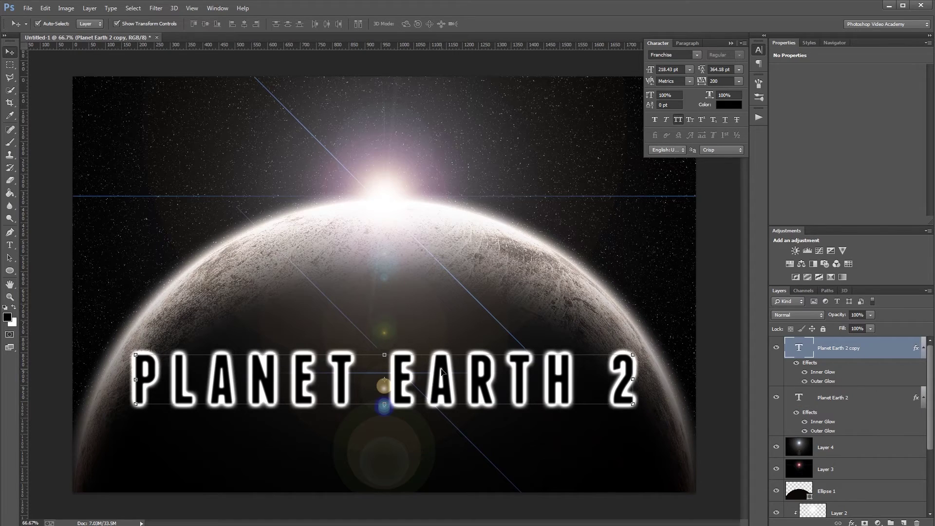
drag(441, 371, 445, 429)
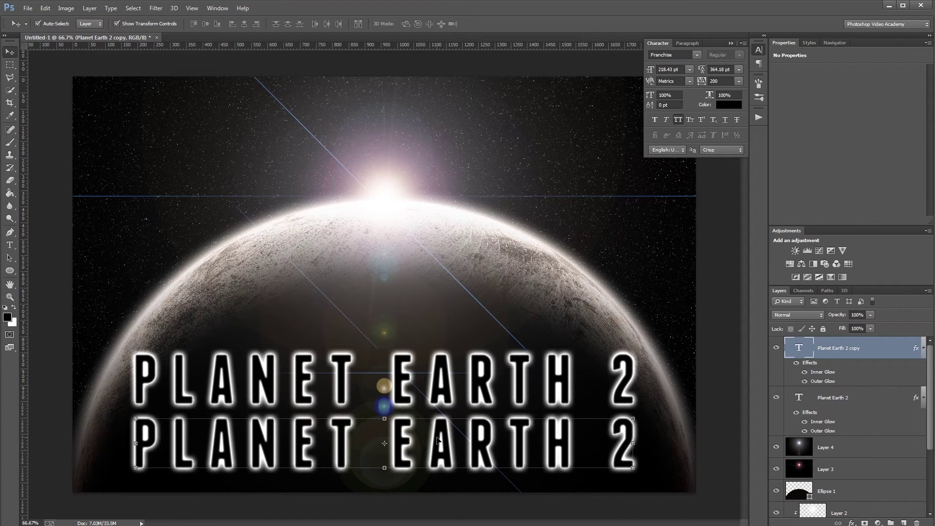
key(t)
double_click(487, 441)
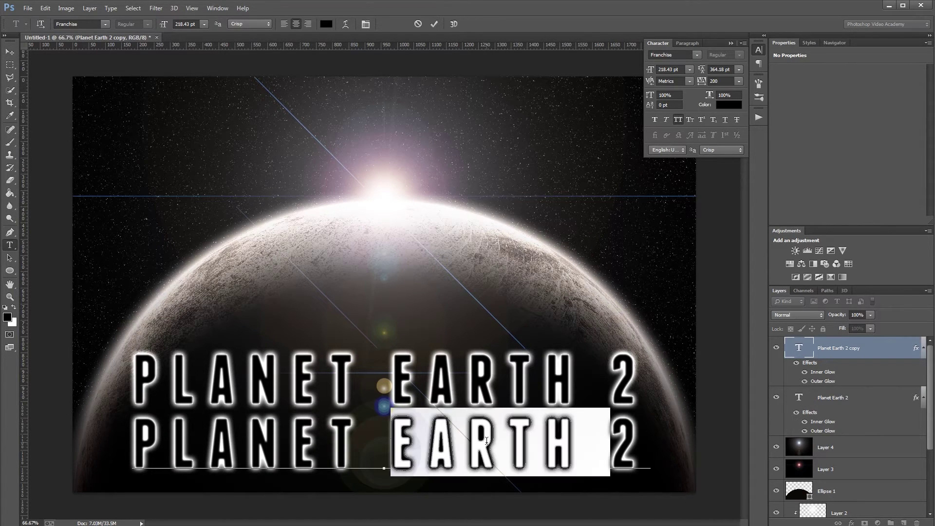
click(487, 441)
text(WHERE WILL)
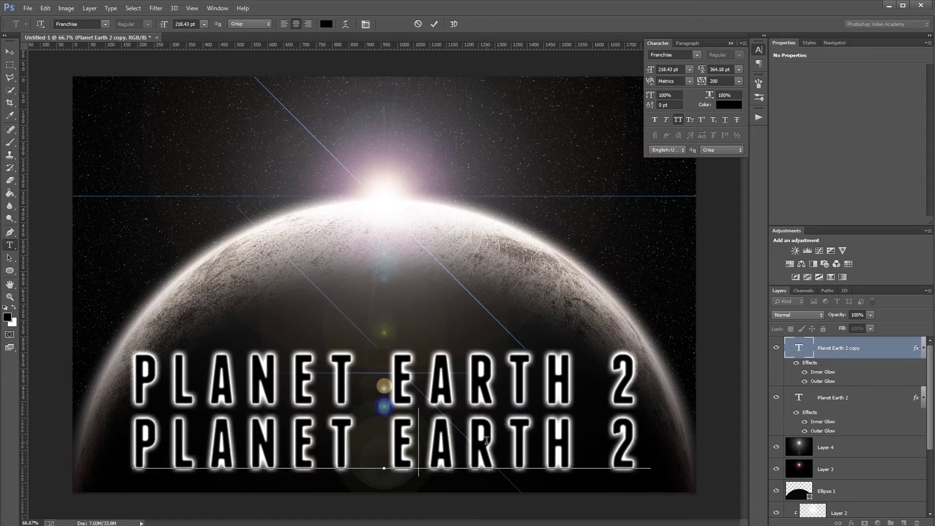
text( YOU GO)
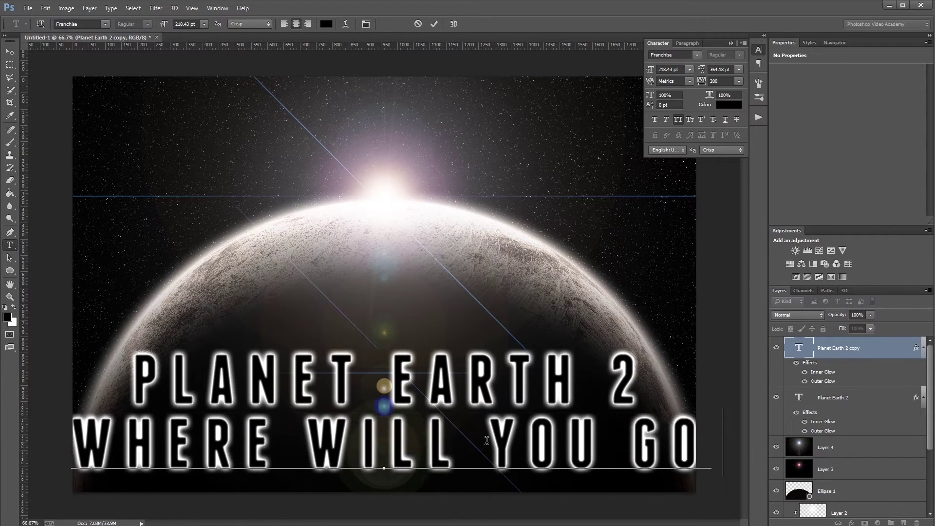
text( WHEN THE WORLD ENDS?)
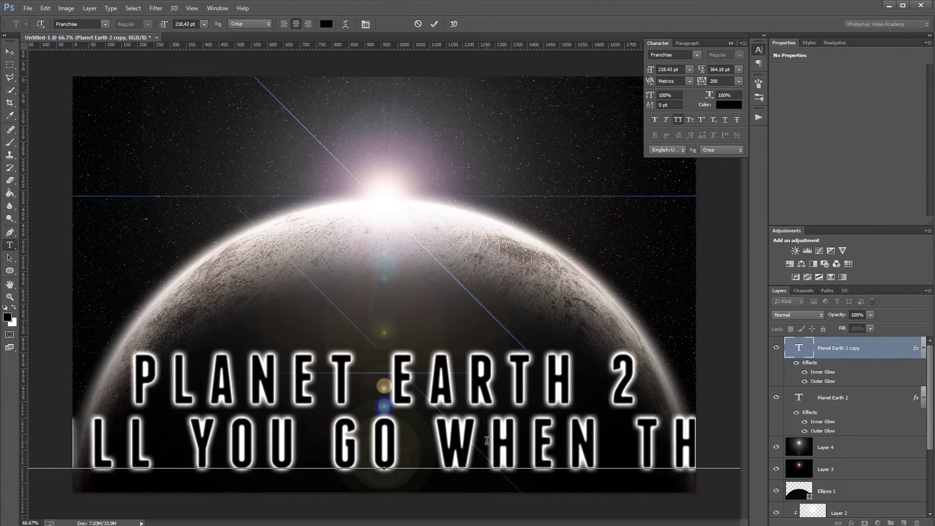
key(ctrl+Return)
key(v)
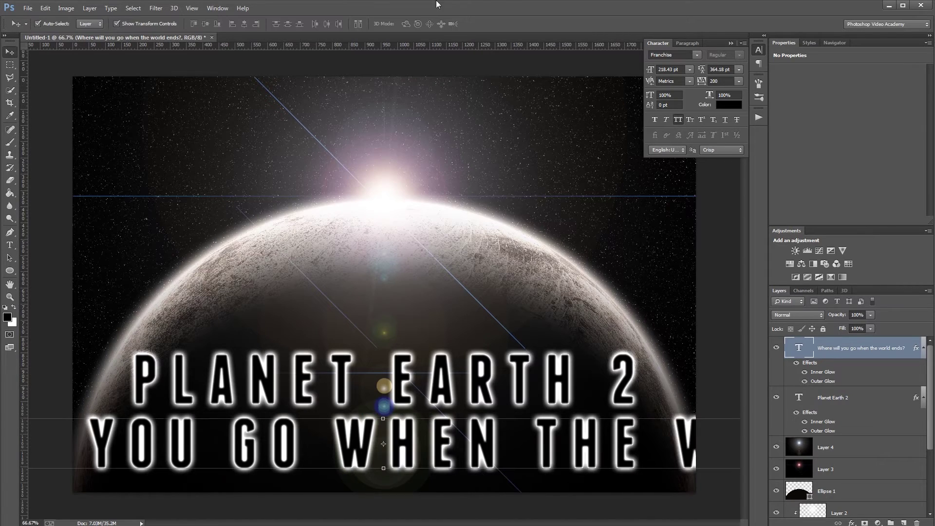
Step: Set the tagline to 64 pt and nudge it slightly upward
double_click(681, 70)
text(64)
key(Return)
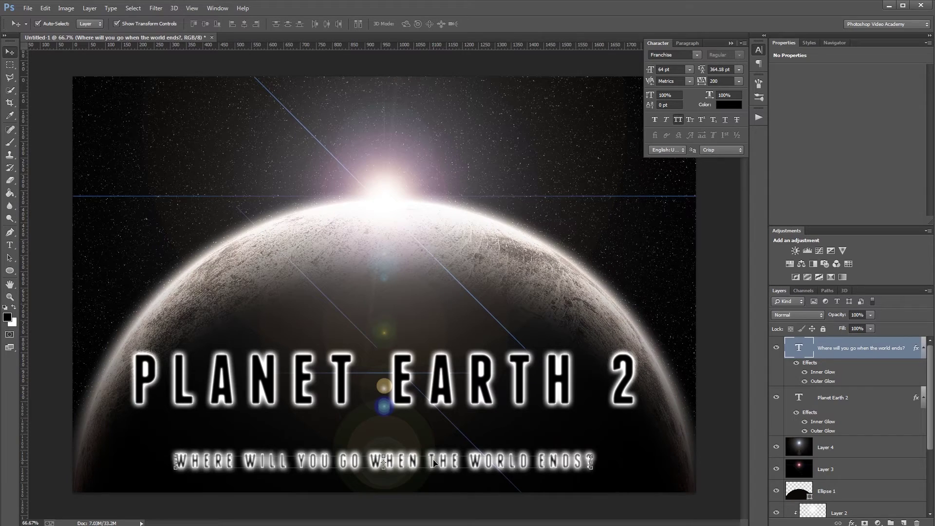
key(shift+Up)
key(shift+Up)
key(shift+Up)
key(shift+Up)
key(shift+Up)
key(shift+Up)
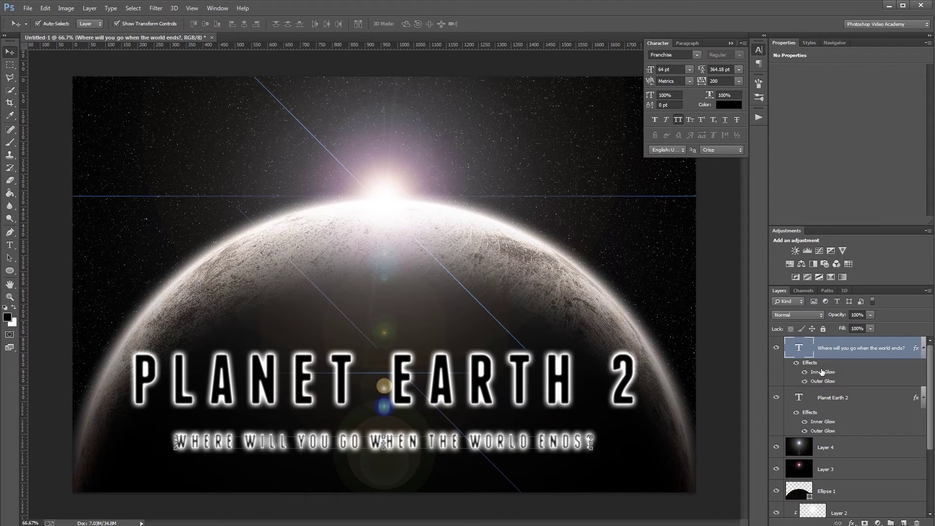
Step: Scale the tagline layer's Inner and Outer Glow effects to 50%
right_click(822, 371)
click(823, 366)
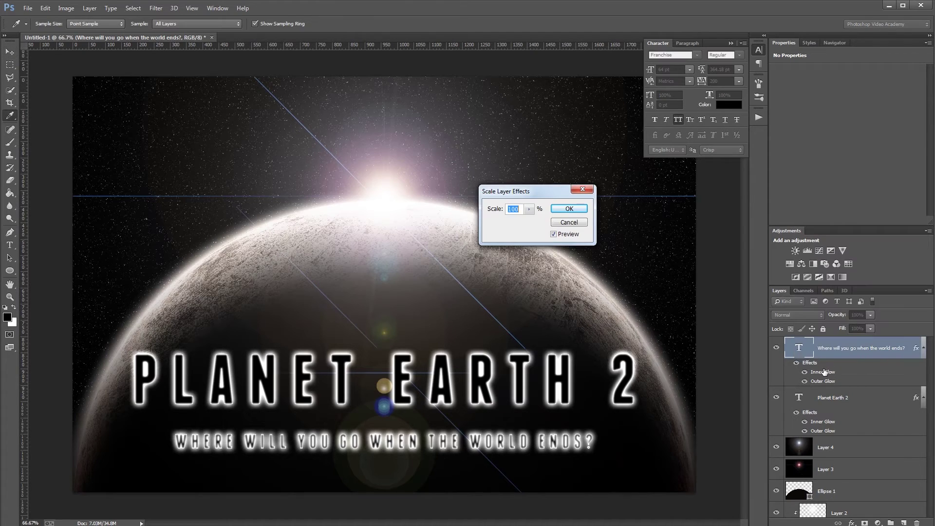
text(50)
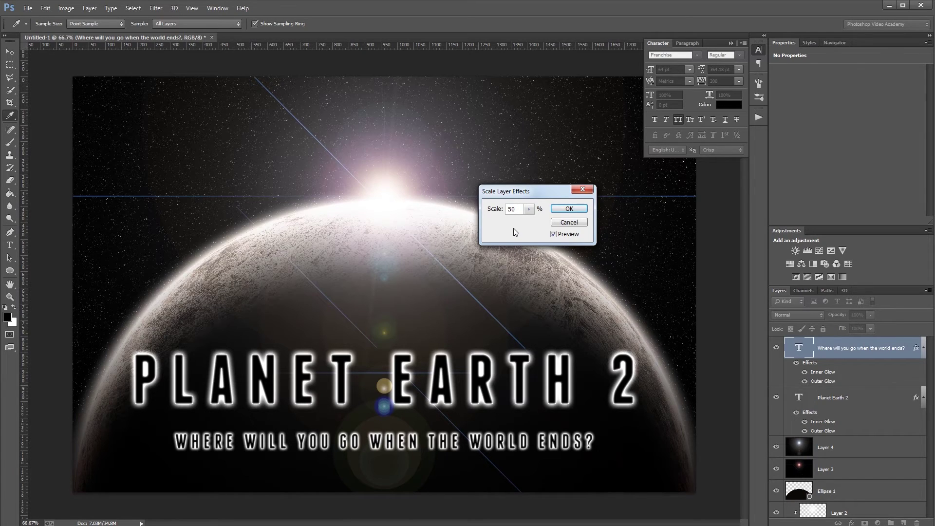
click(569, 209)
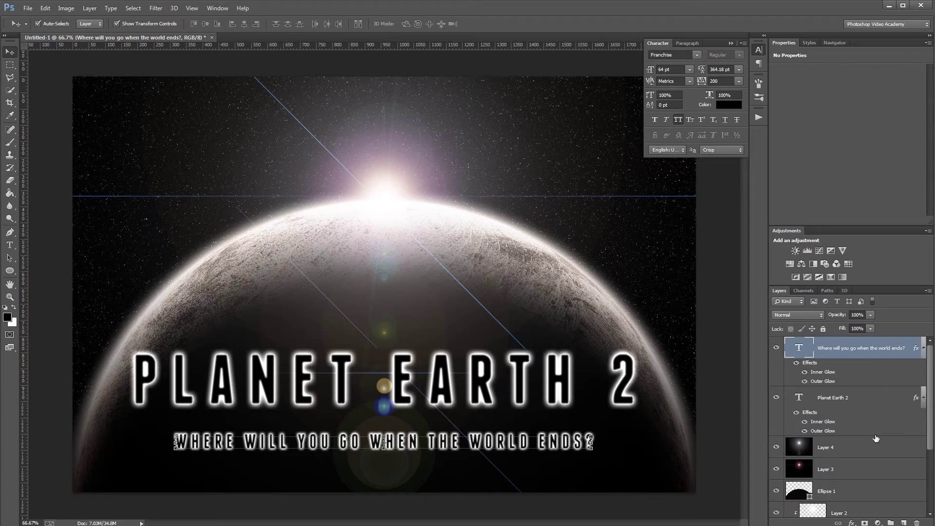
scroll(876, 438, down, 3)
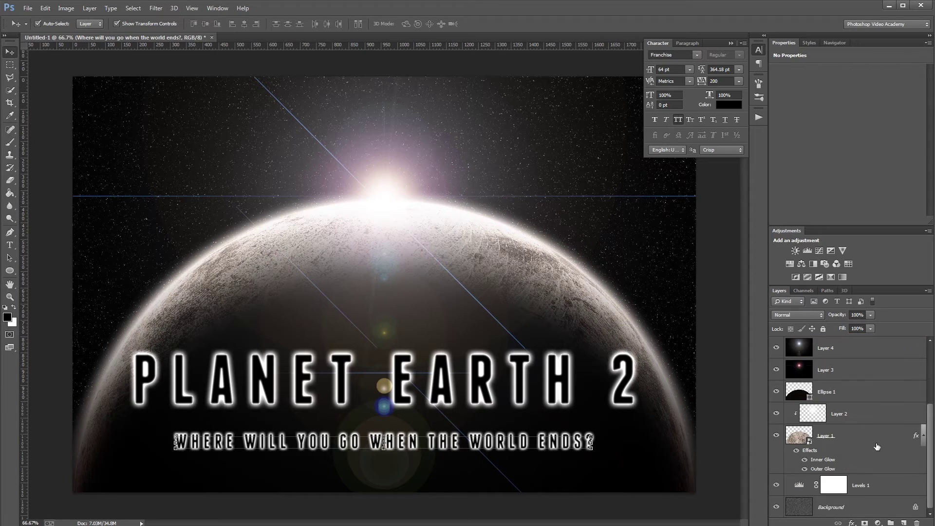
Step: Add a new layer above Levels 1 and paint an 800 px, 0% hardness white glow over the sunrise
click(860, 488)
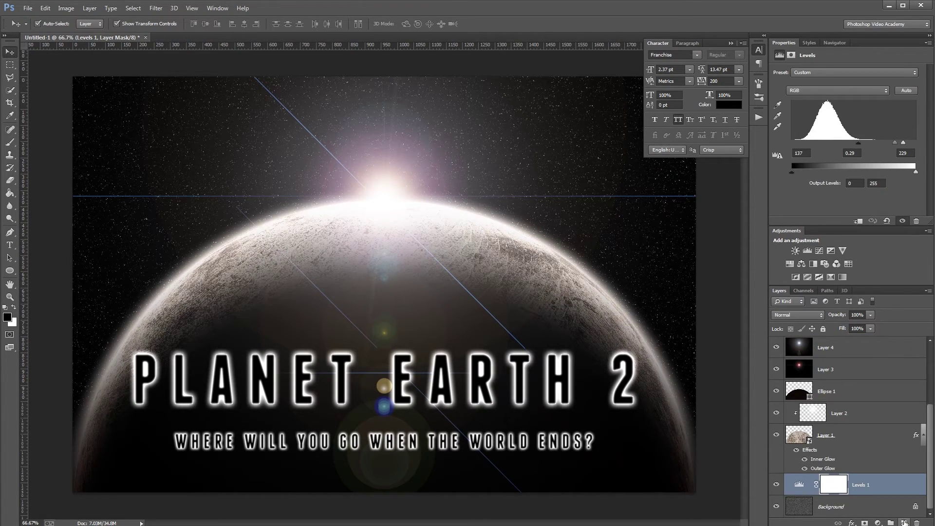
click(904, 522)
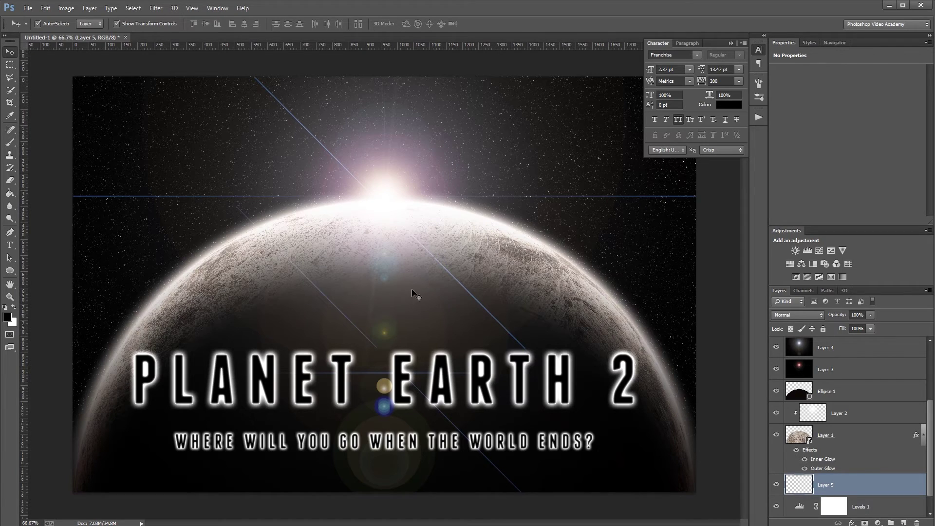
key(b)
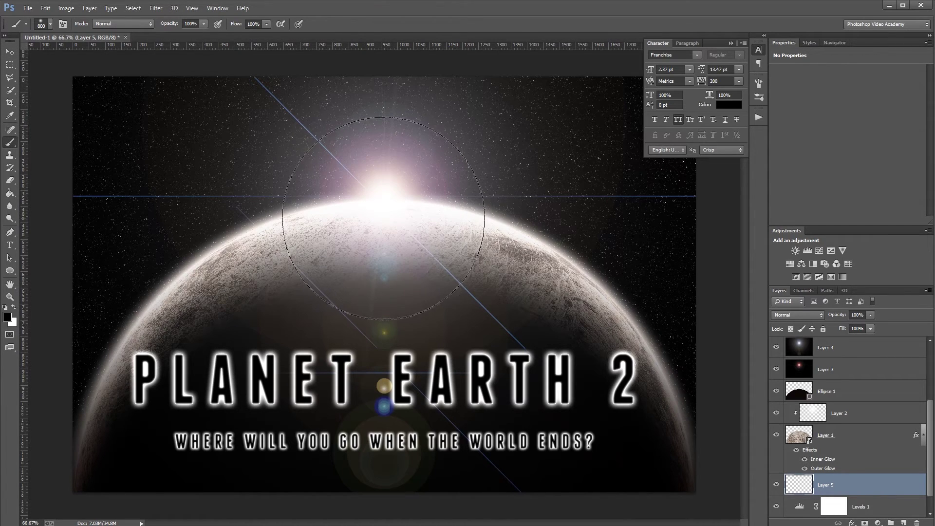
right_click(391, 211)
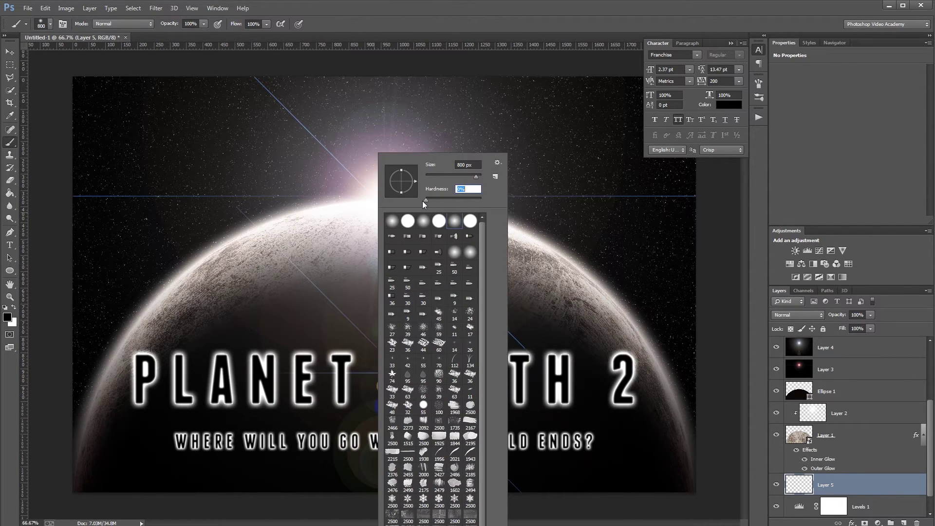
key(Return)
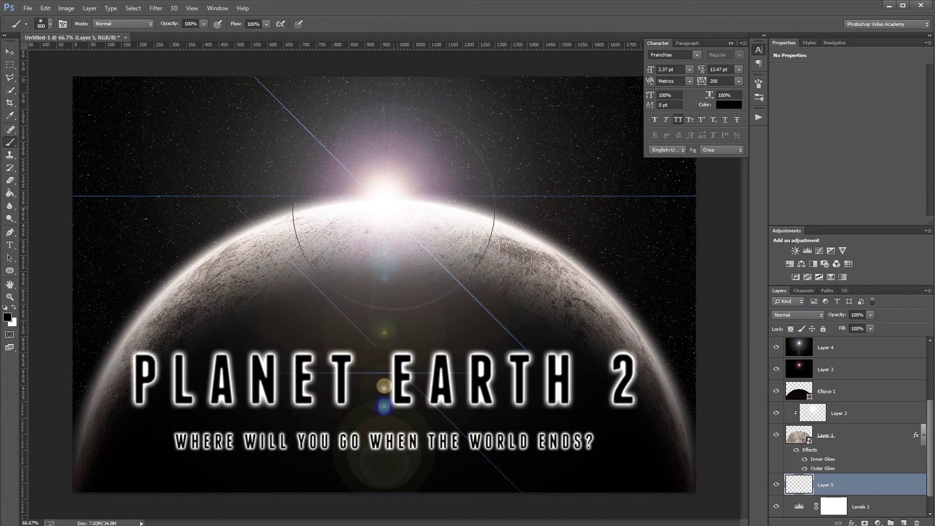
key(x)
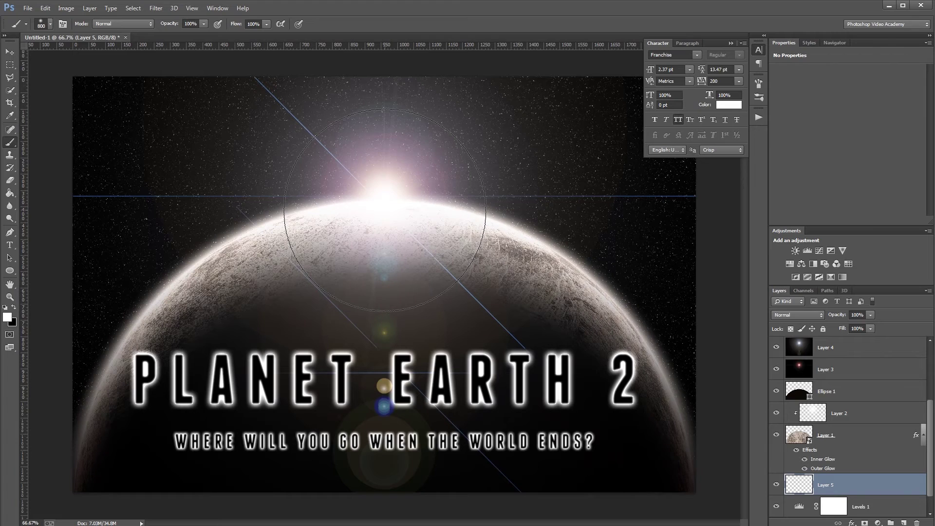
click(384, 210)
Step: Blend the glow layer in Linear Dodge (Add) and add another empty layer
key(v)
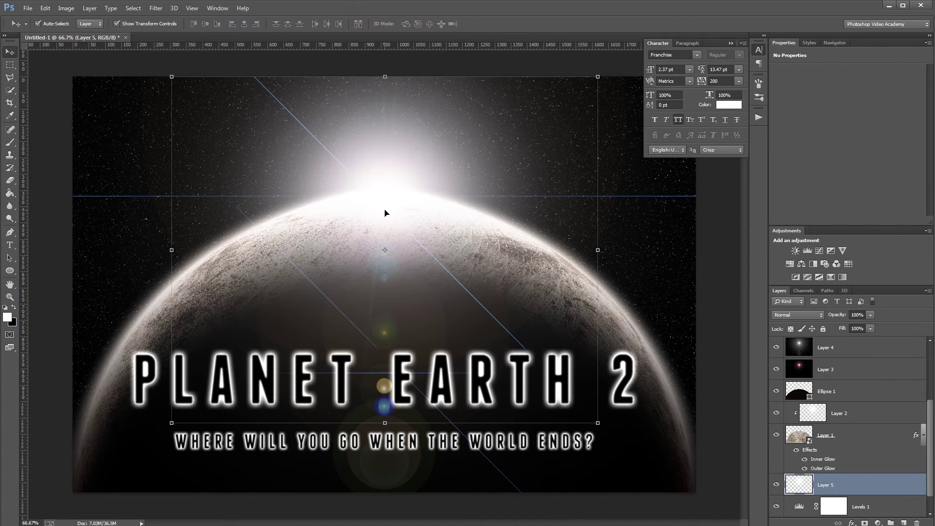
click(799, 315)
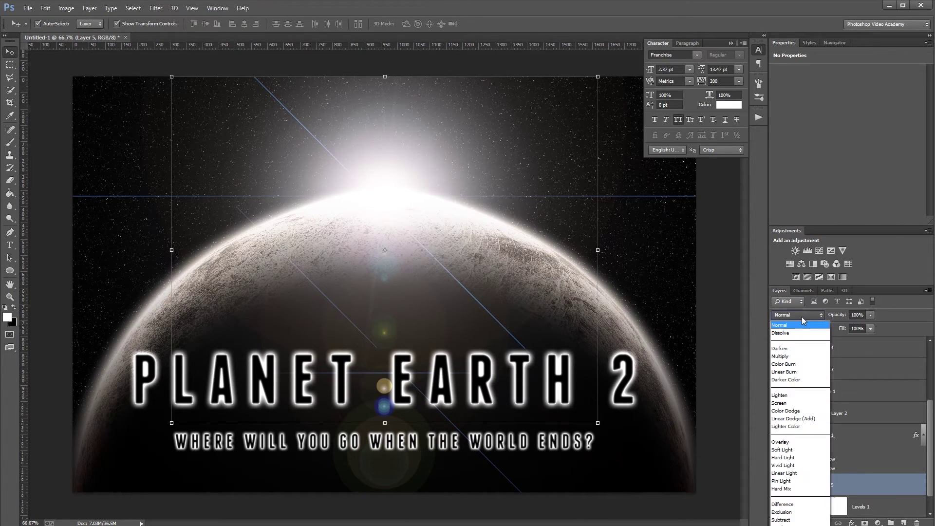
click(810, 419)
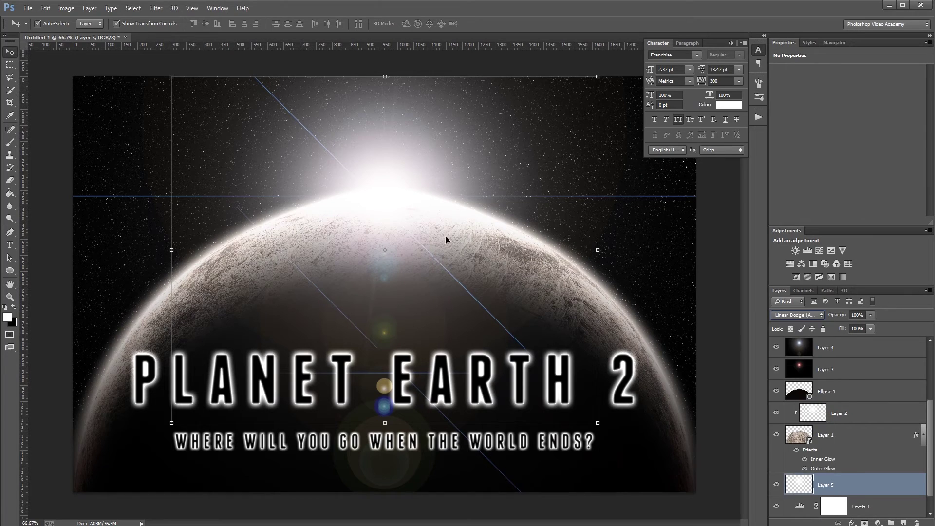
click(903, 522)
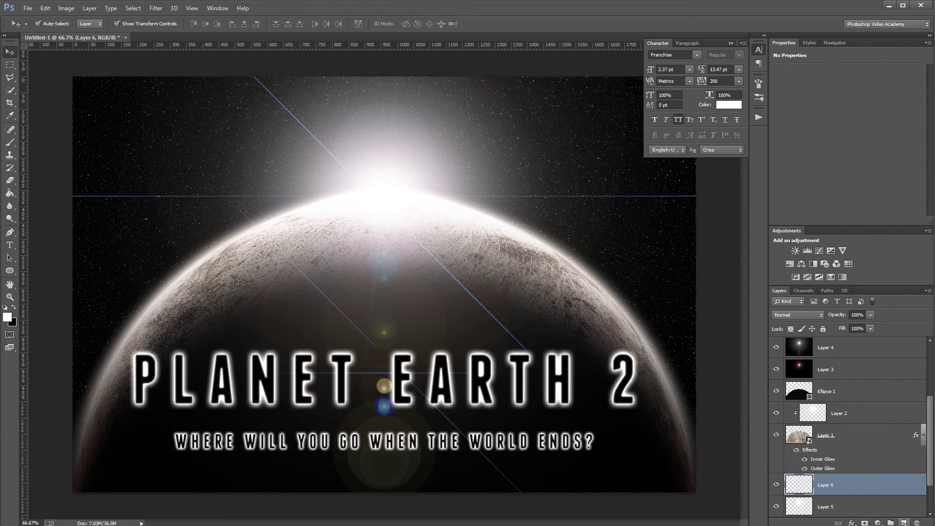
Step: Fill Layer 6 with black and render Clouds onto it
key(g)
key(x)
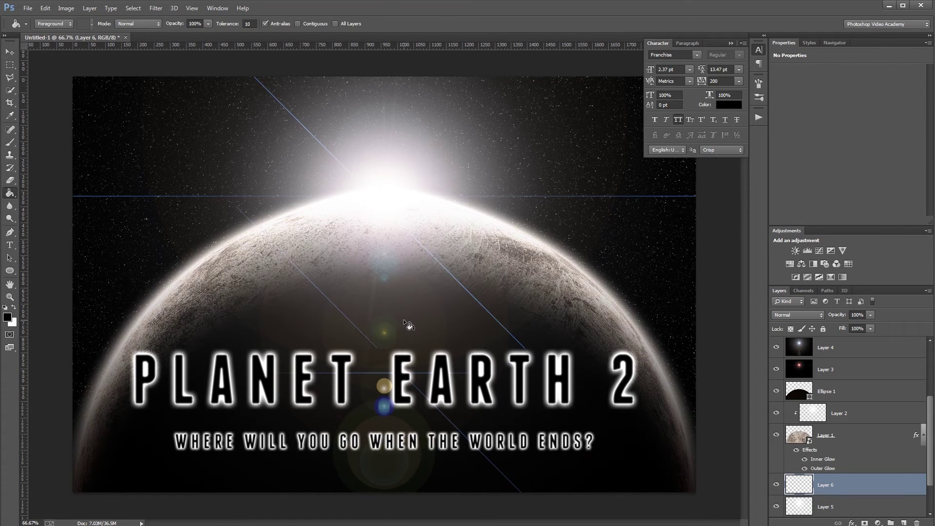
click(403, 320)
click(156, 8)
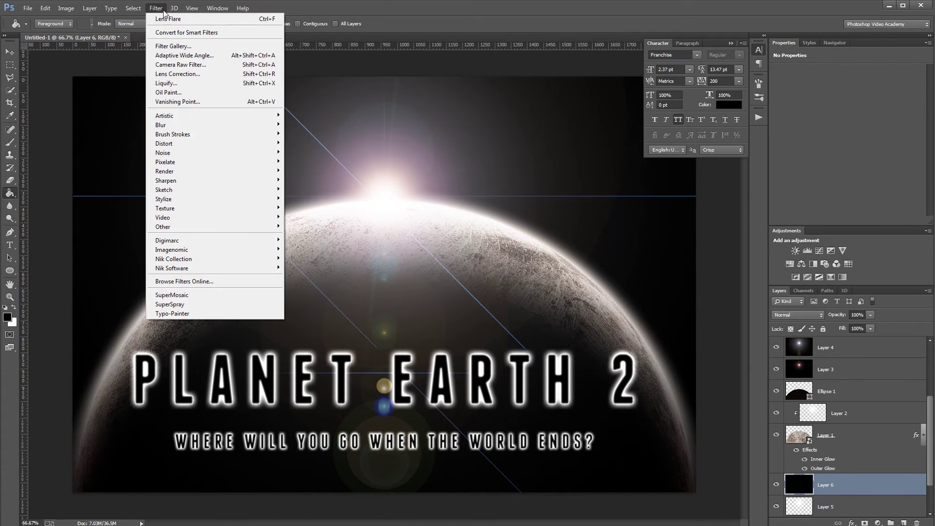
mouse_move(212, 176)
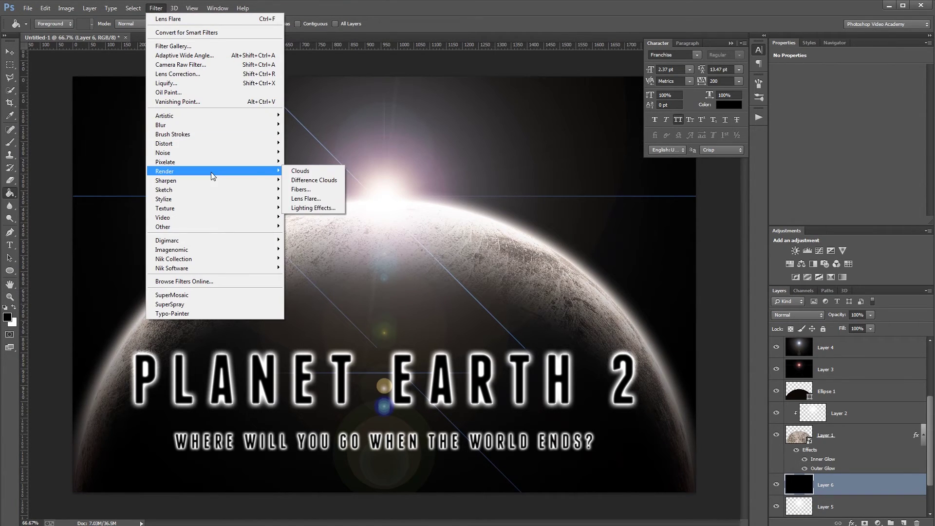
click(299, 169)
Step: Apply Difference Clouds twice to the cloud layer
click(156, 8)
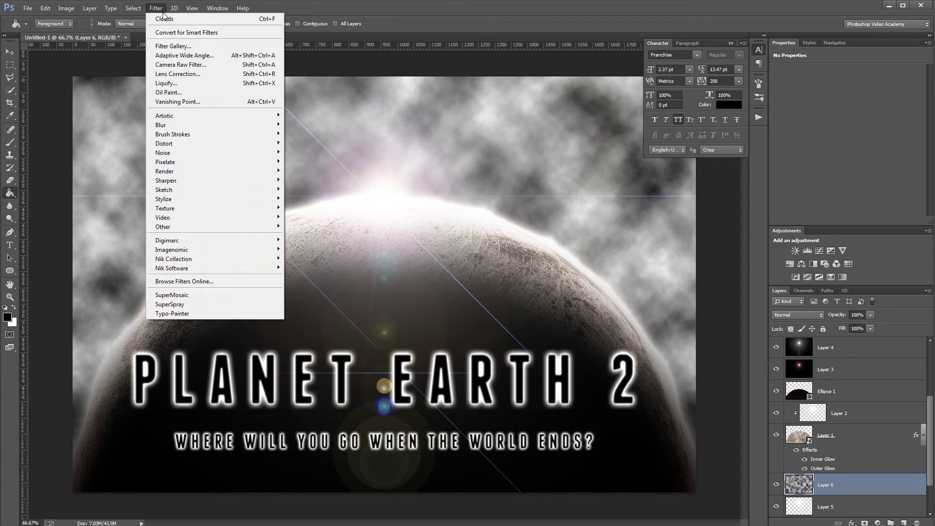
click(302, 180)
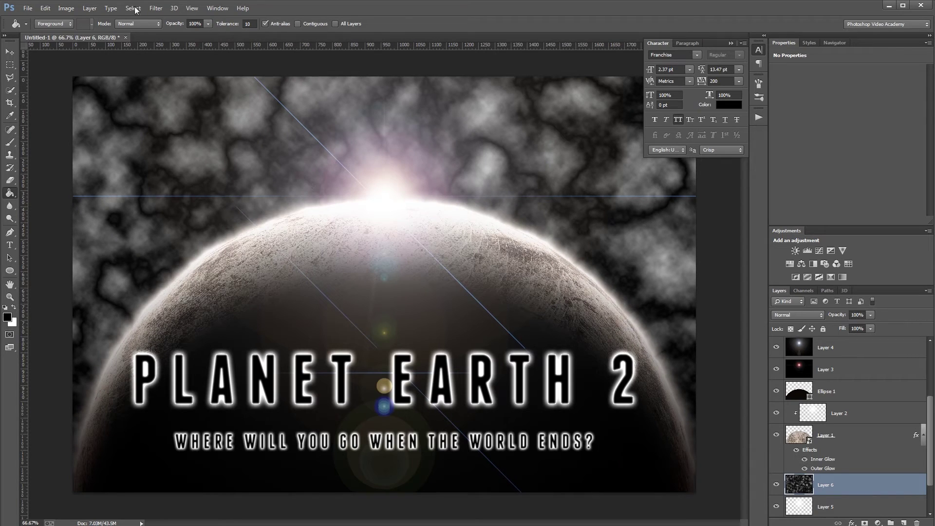
click(155, 8)
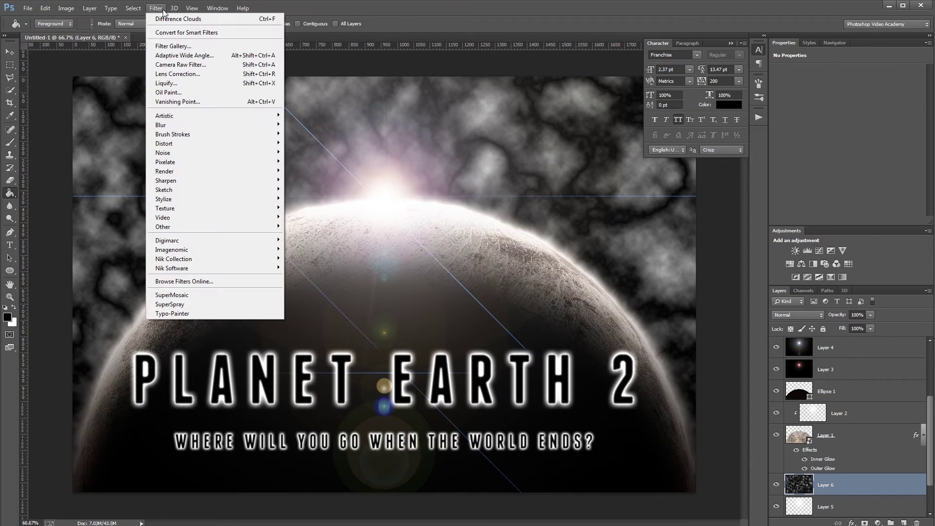
click(193, 19)
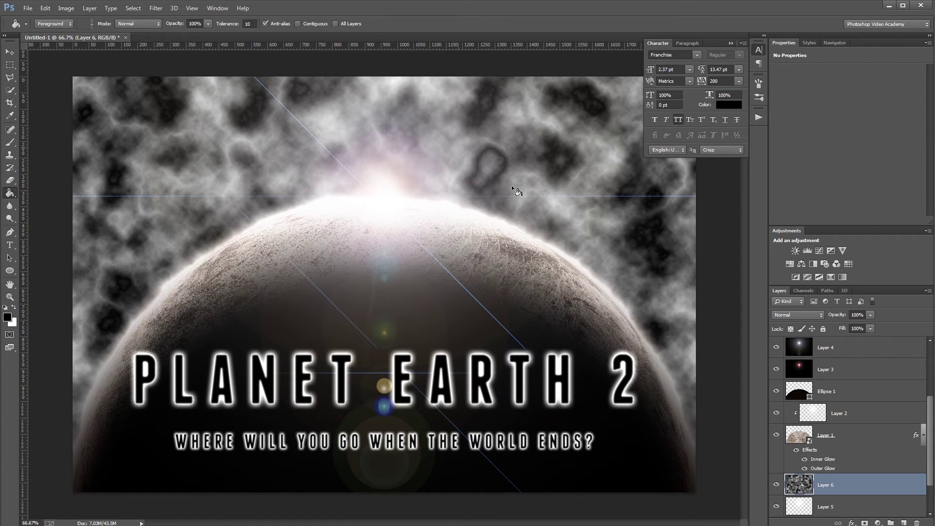
Step: Blend the cloud layer in Overlay at 35% fill
click(794, 314)
click(797, 444)
click(857, 331)
click(889, 335)
key(6)
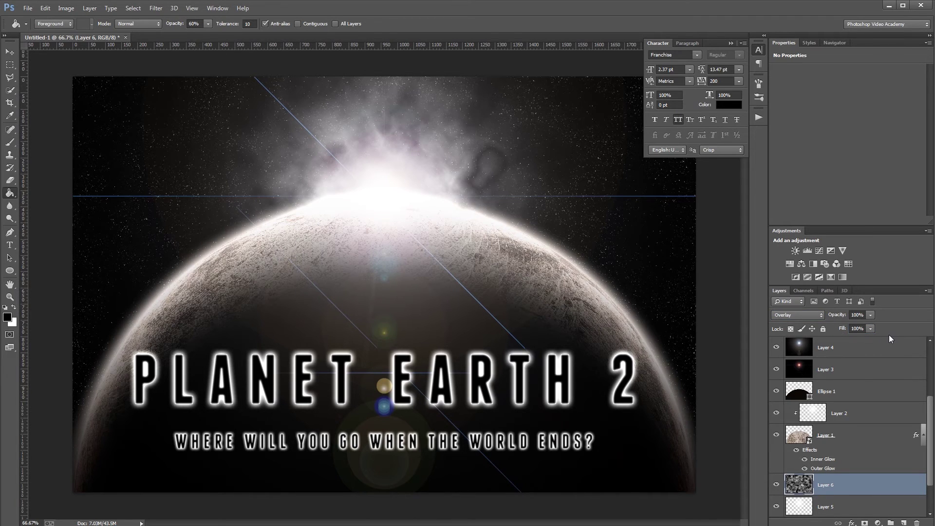
text(35)
key(Return)
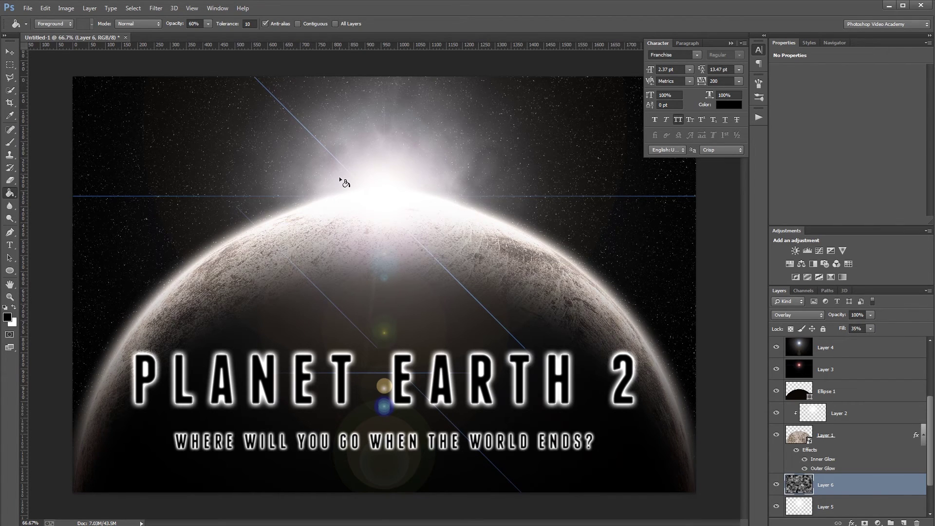
scroll(863, 388, up, 3)
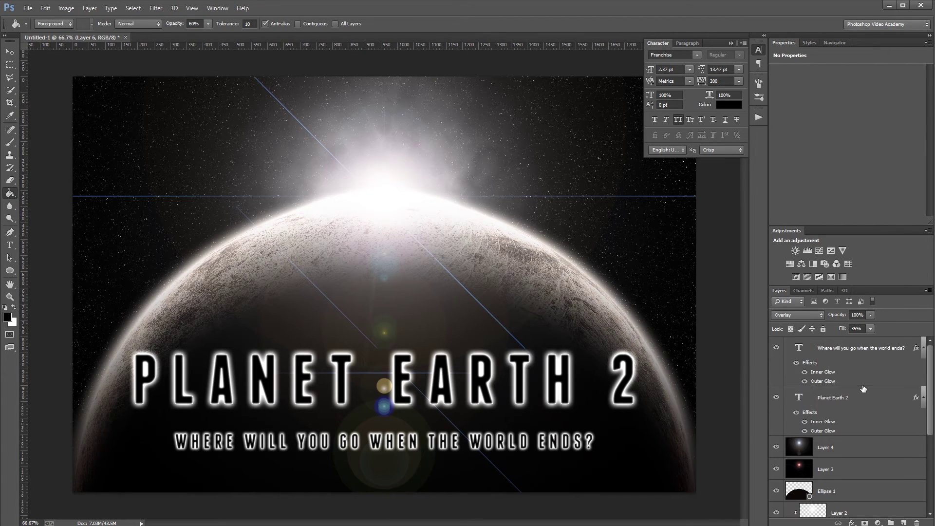
Step: Add a Gradient Fill layer above the tagline text layer
click(850, 349)
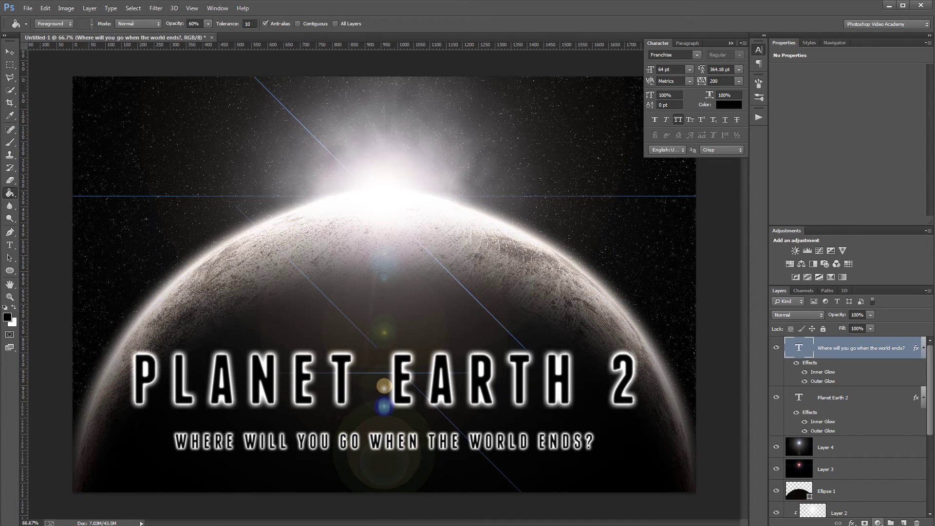
click(878, 522)
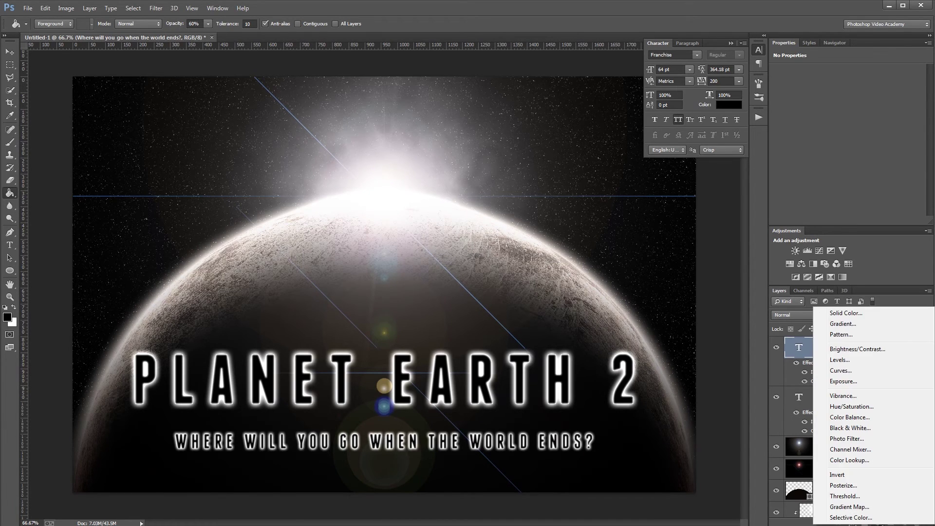
click(843, 324)
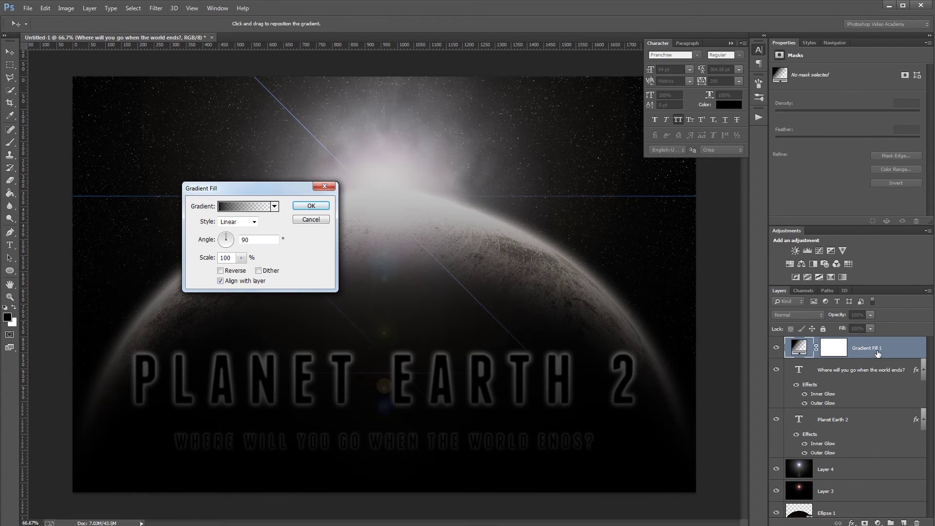
click(251, 210)
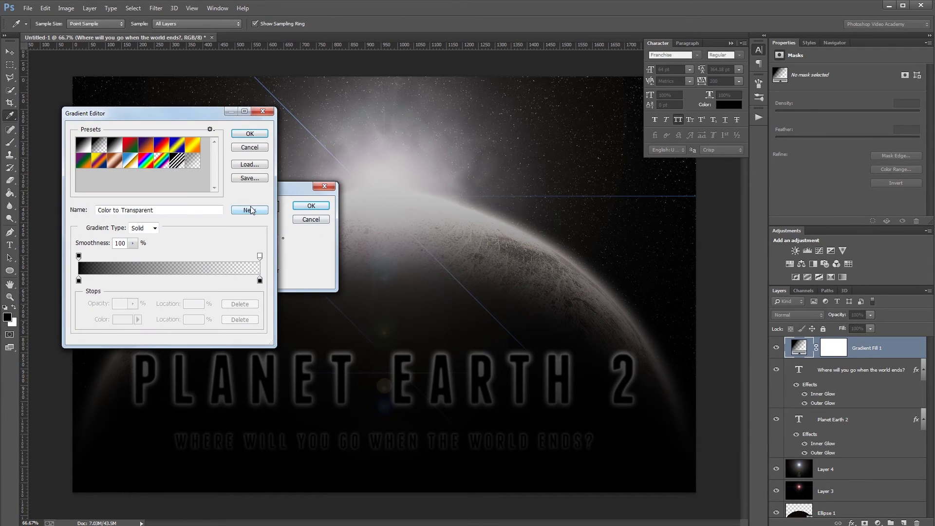
drag(151, 118, 437, 130)
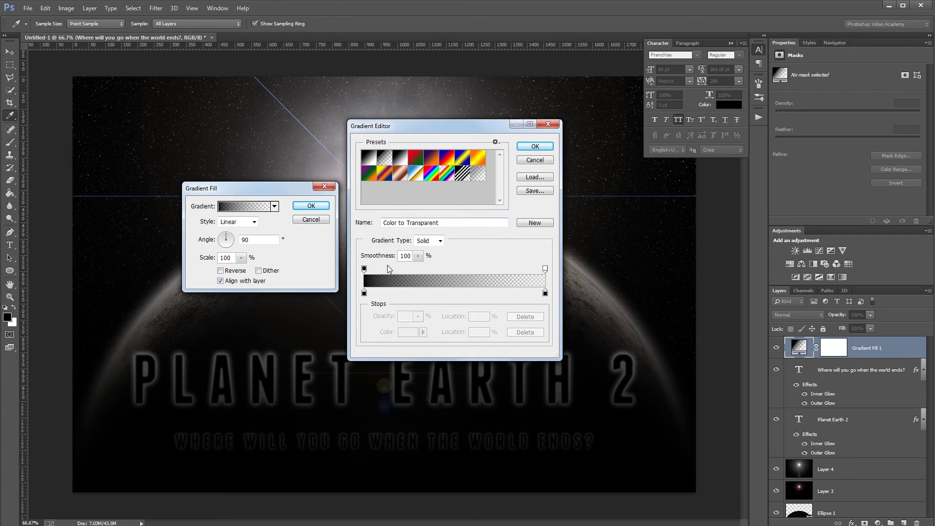
Step: Set the gradient's starting stop to blue #008aff at 25% location
click(363, 293)
click(407, 333)
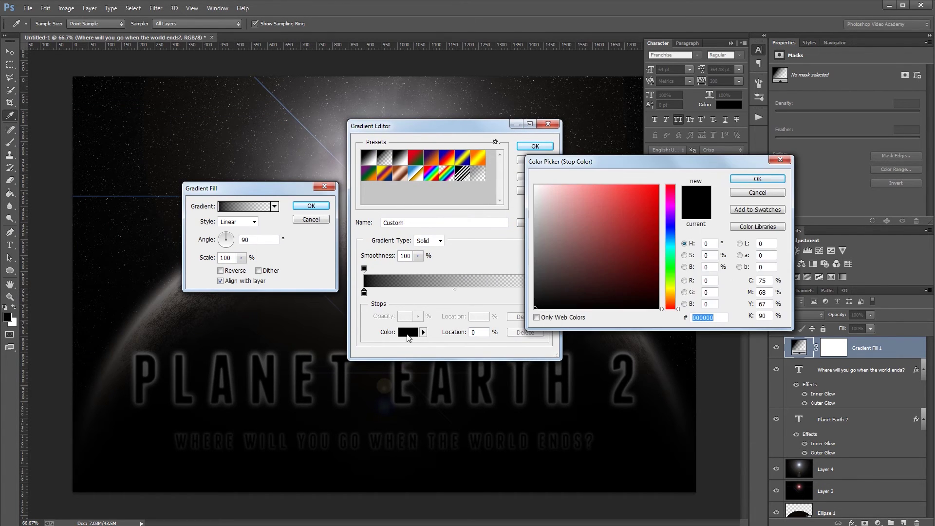
text(008aff)
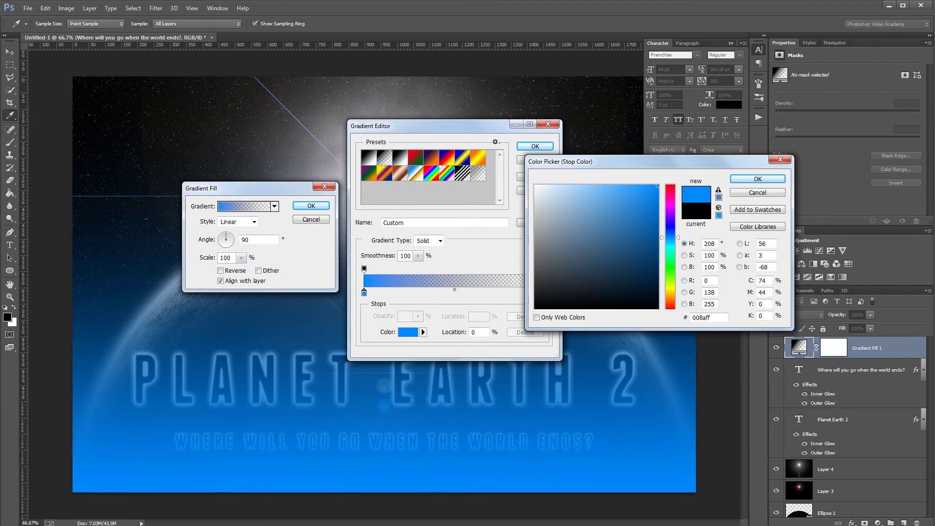
key(Return)
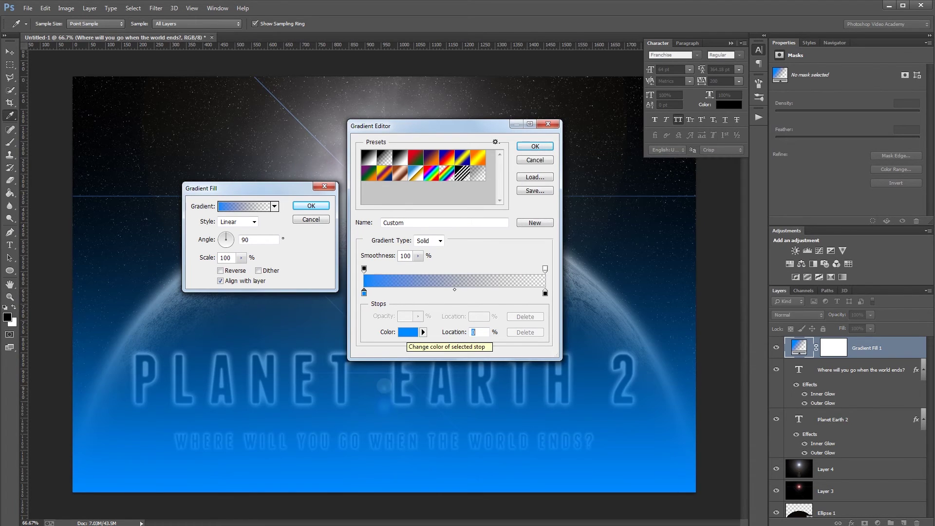
double_click(481, 333)
text(25)
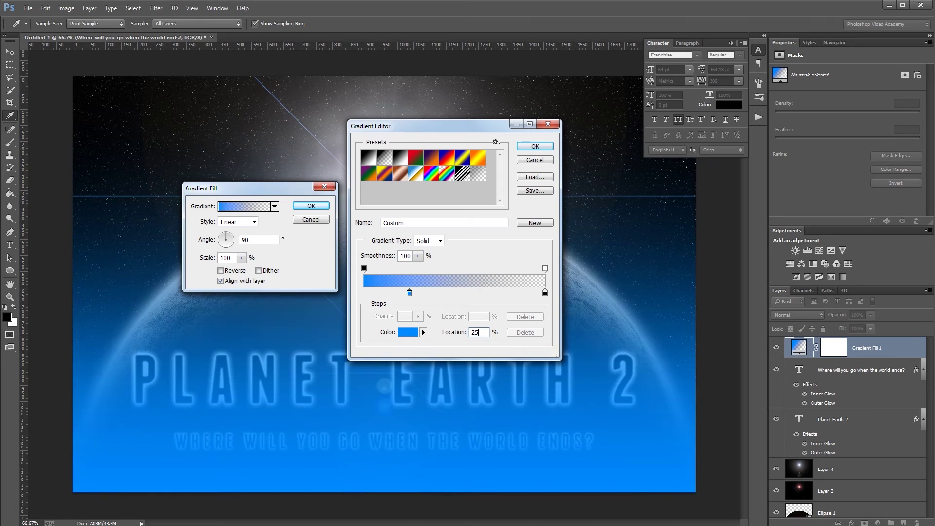
Step: Make the end stop orange #ff8c2f at 35% with 100% opacity
double_click(545, 293)
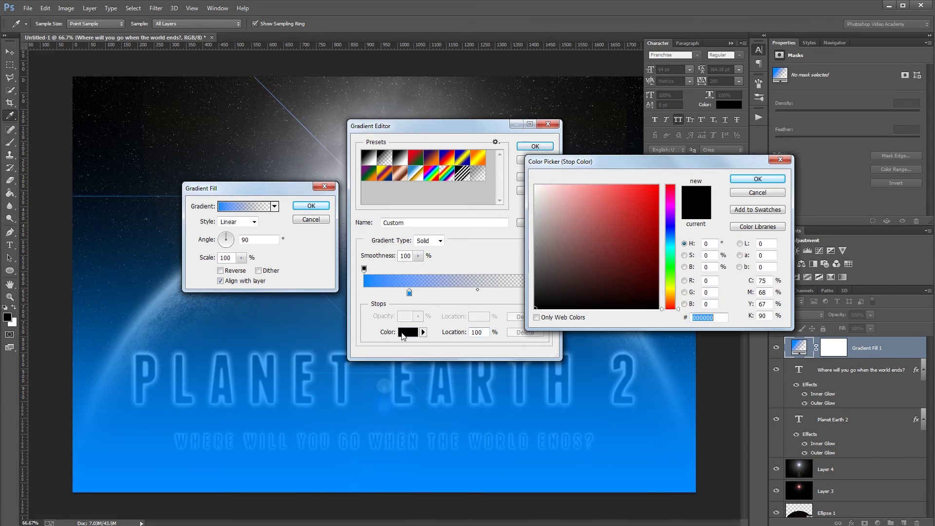
text(00ff8c)
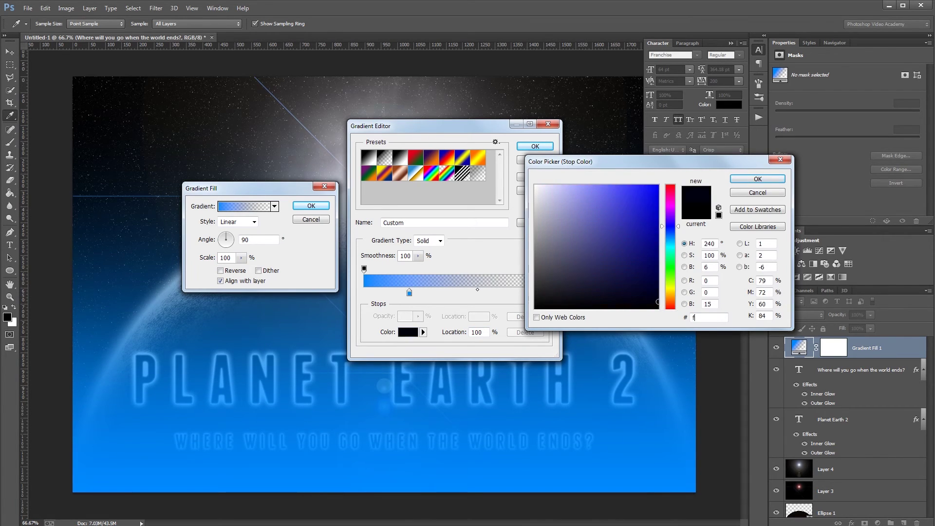
text(2f)
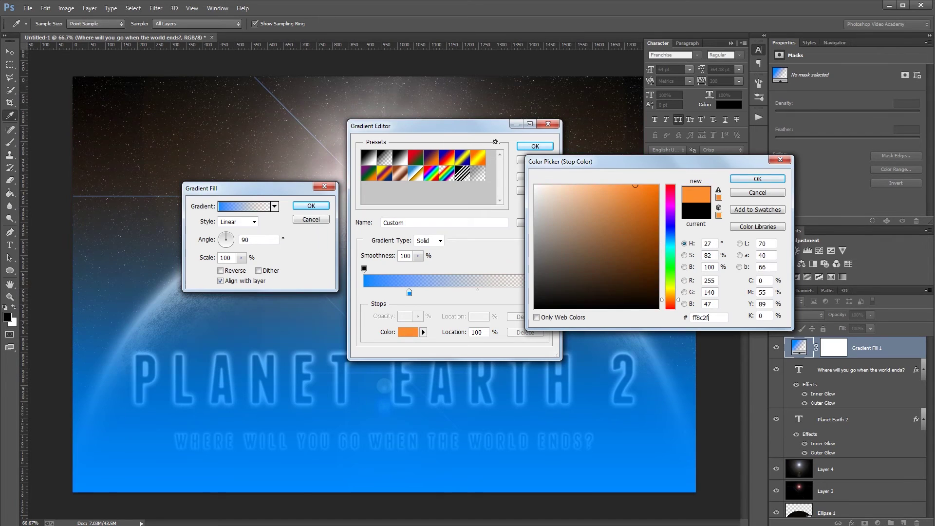
key(Return)
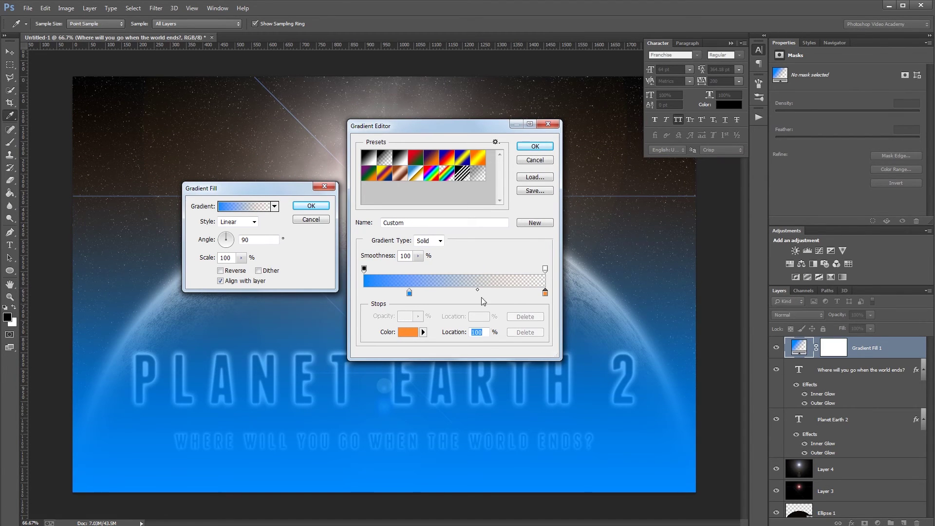
text(35)
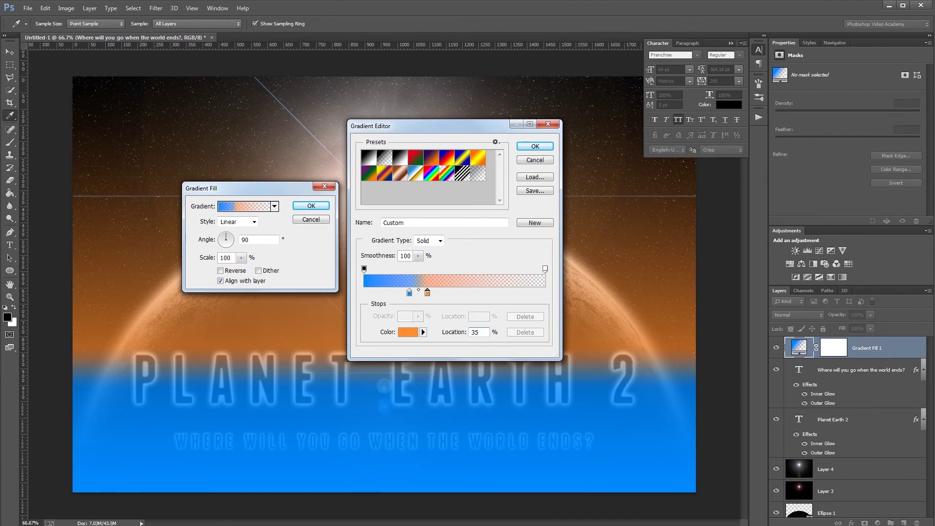
click(545, 269)
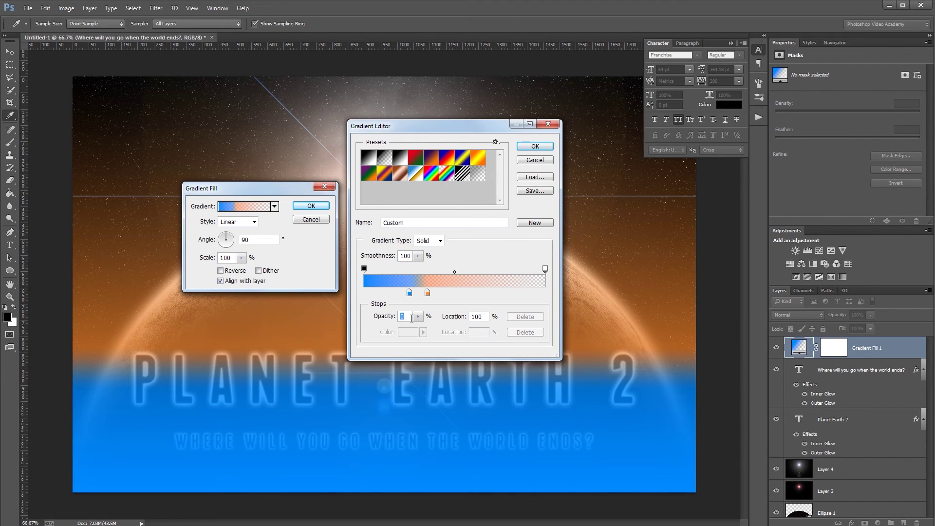
text(100)
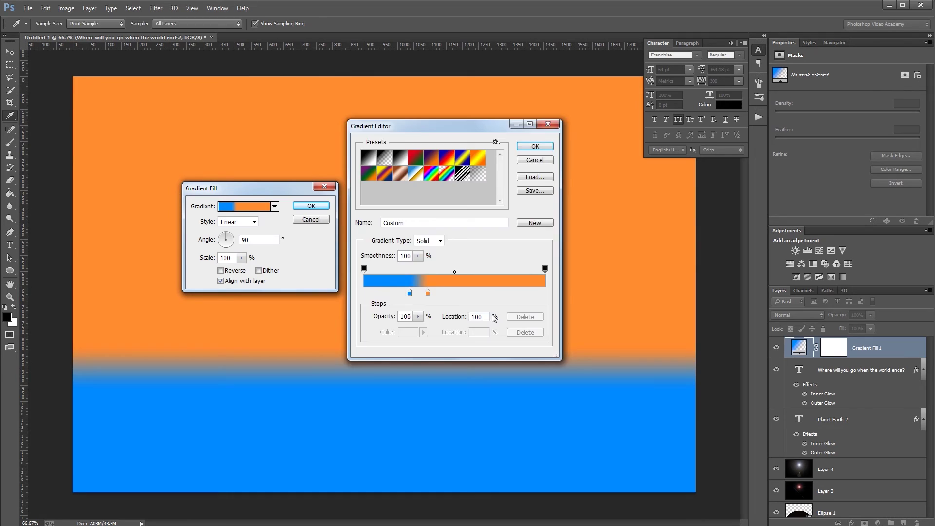
click(525, 147)
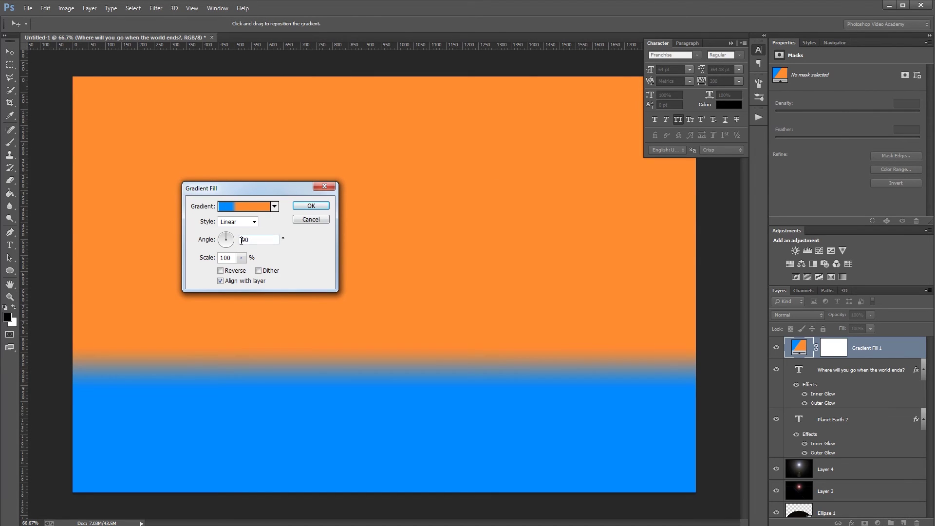
Step: Set the gradient angle to -90° and apply the fill settings
key(BackSpace)
text(-)
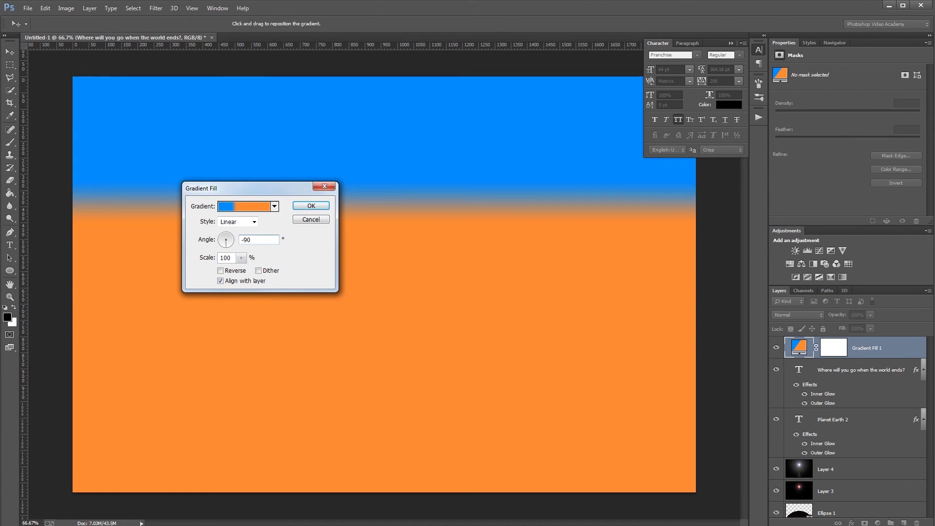
click(310, 205)
key(g)
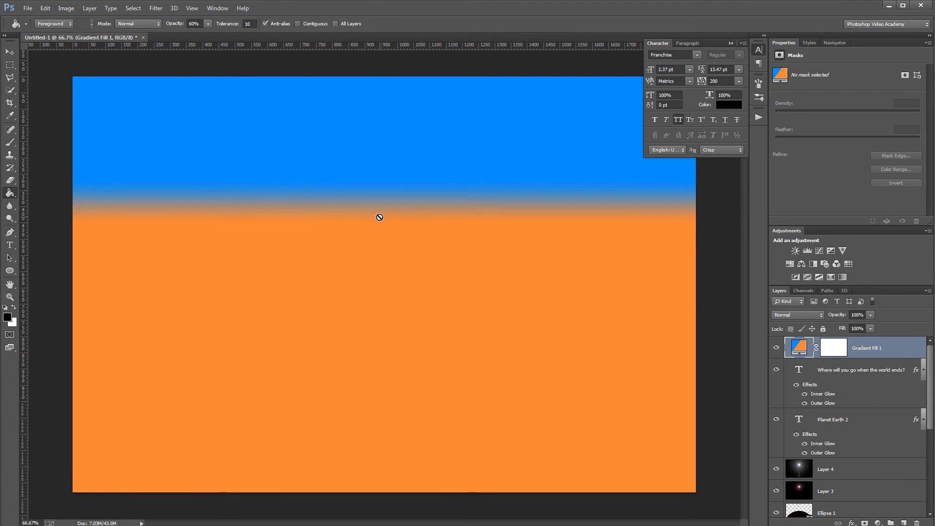
Step: Blend the gradient layer in Vivid Light at 20% fill
click(804, 315)
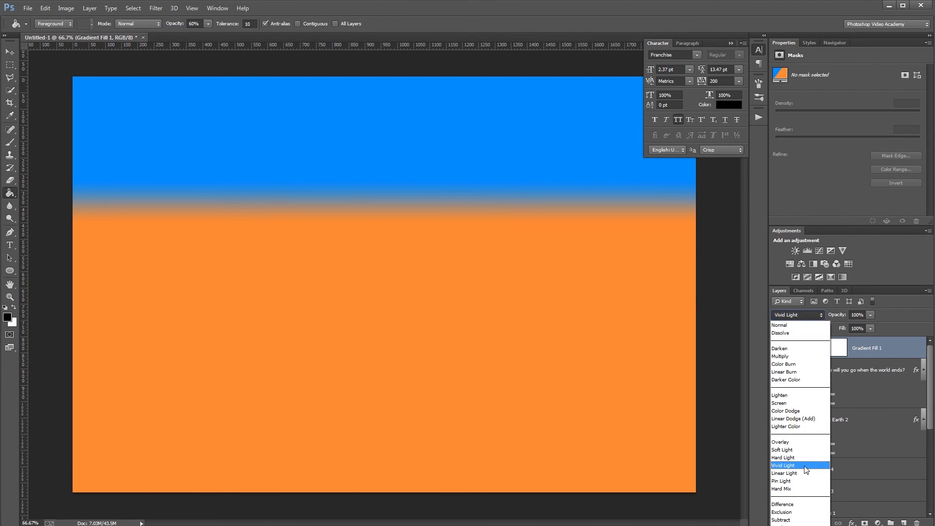
click(804, 469)
click(860, 327)
text(20)
key(Return)
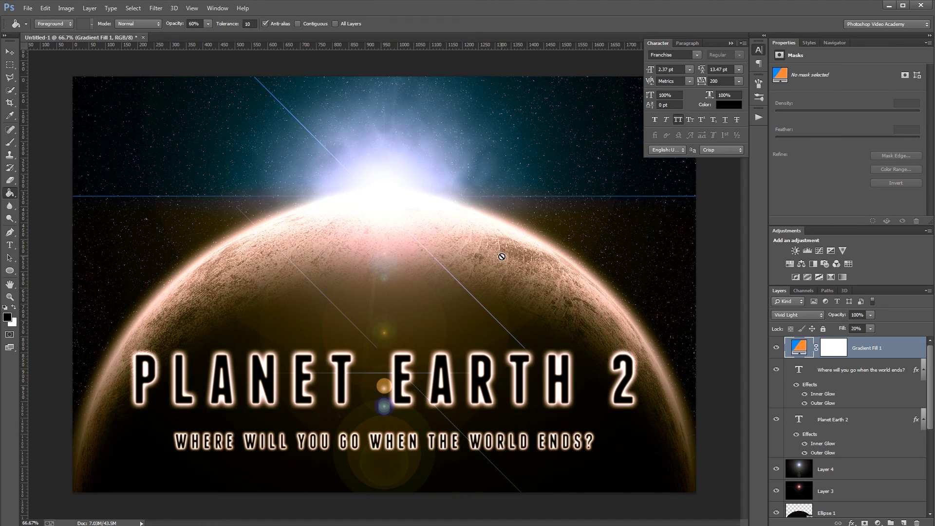
click(731, 43)
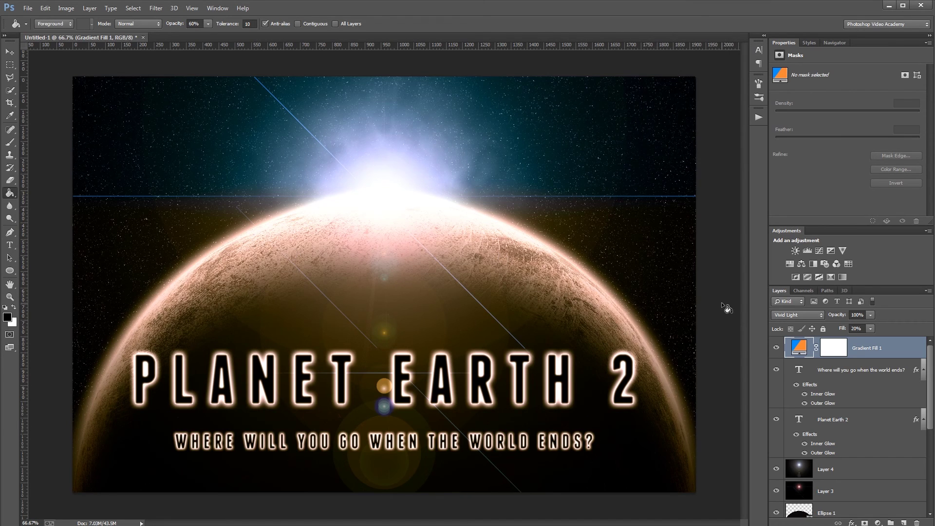
key(v)
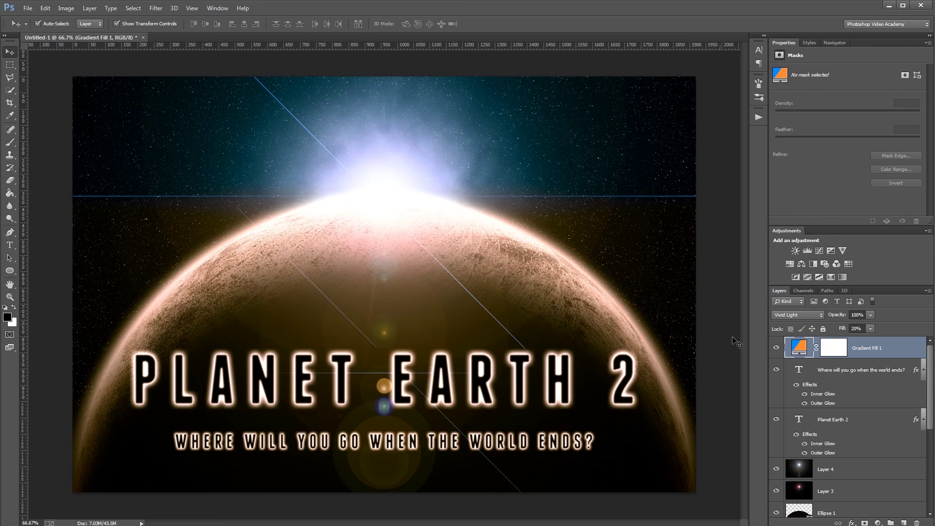
Step: Open the planet's nested surface texture and scale the concrete texture in to fill it
scroll(875, 417, down, 5)
scroll(875, 417, down, 1)
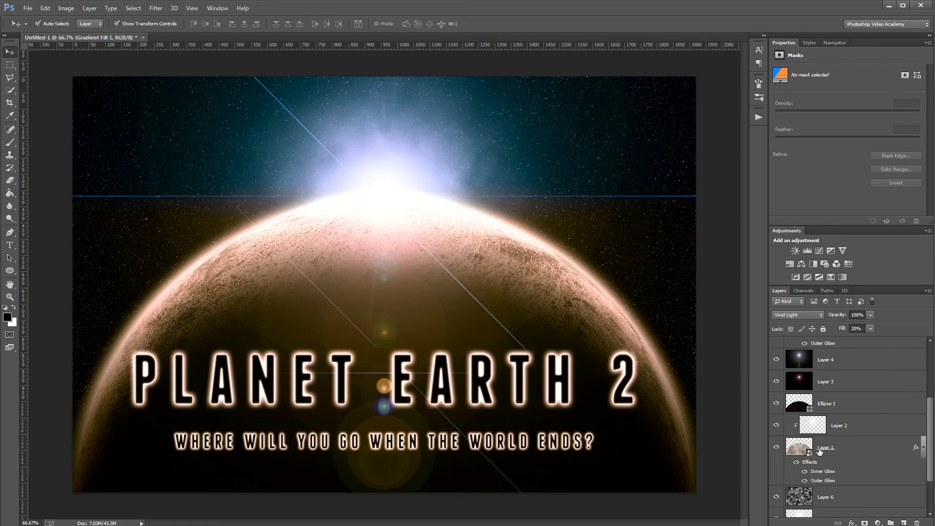
double_click(796, 454)
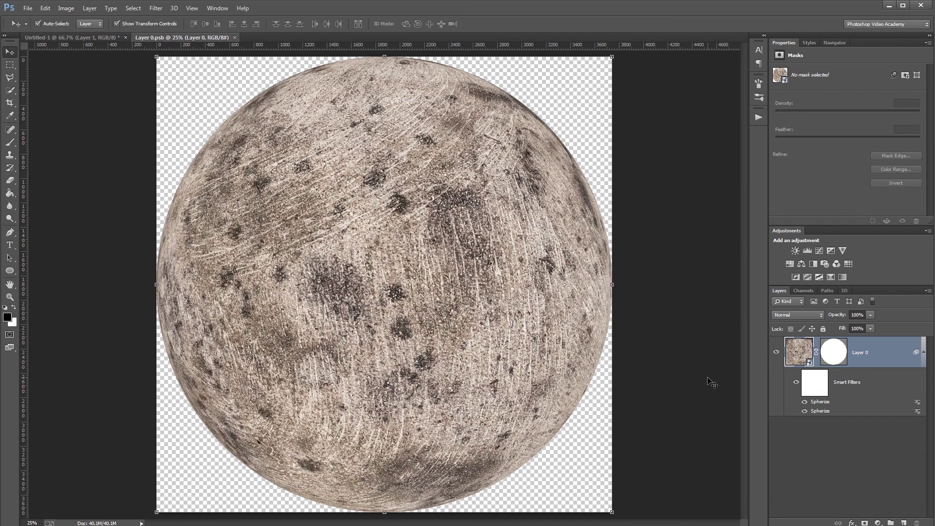
double_click(799, 349)
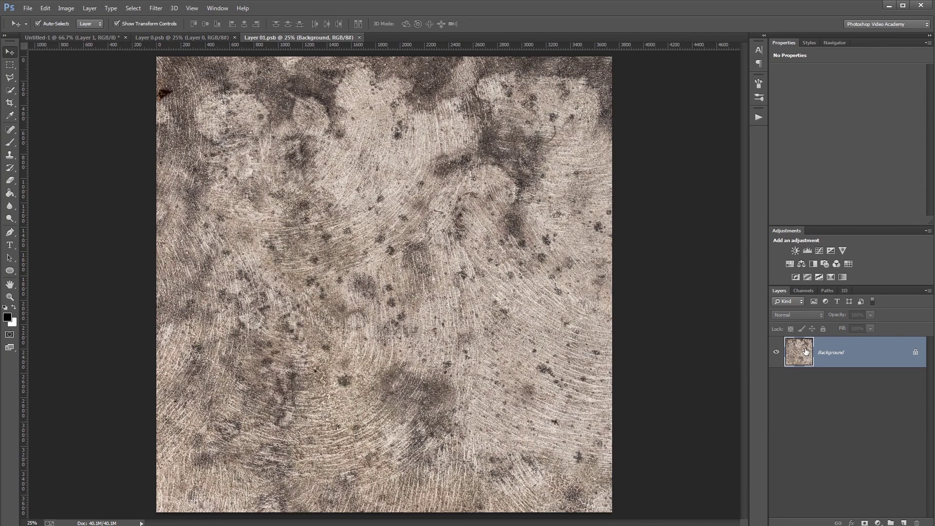
key(alt+Tab)
drag(236, 208, 192, 261)
drag(616, 130, 728, 55)
key(Return)
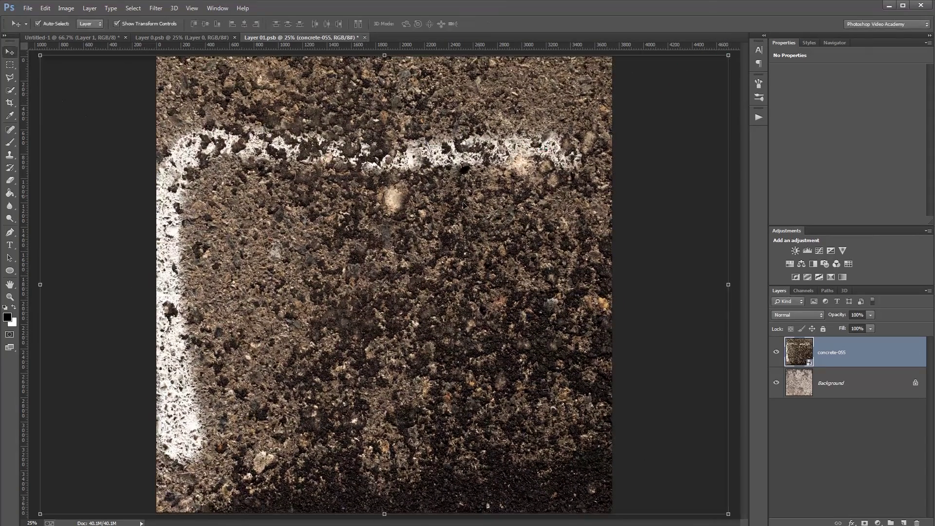
Step: Save and close the texture and sphere .psb documents
key(ctrl+w)
key(Return)
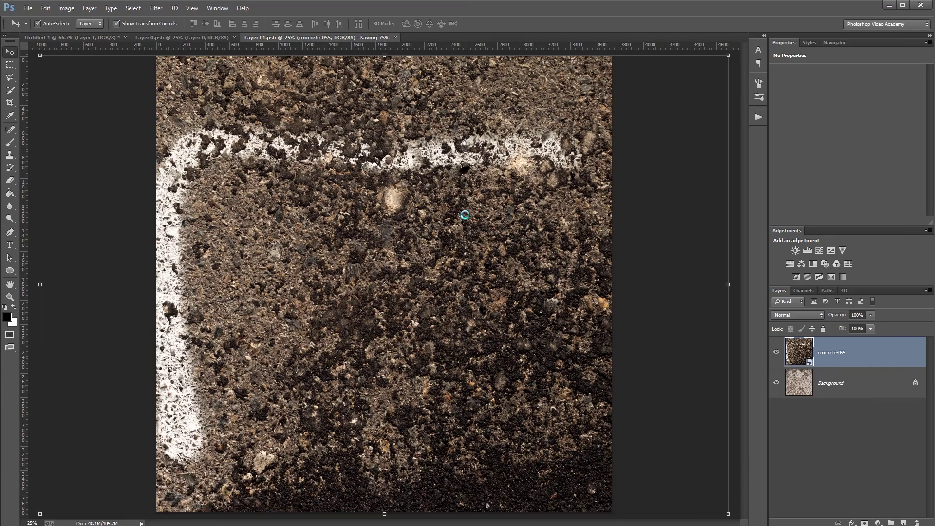
key(ctrl+w)
key(Return)
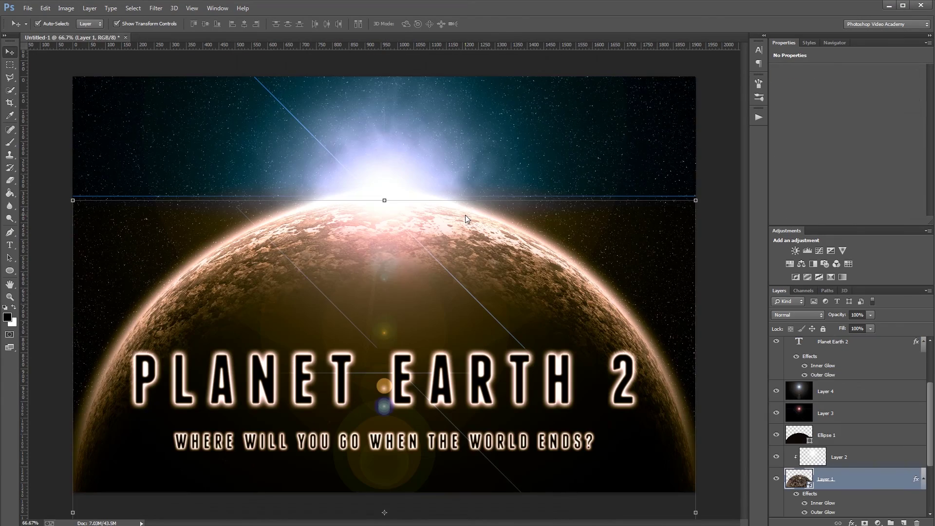